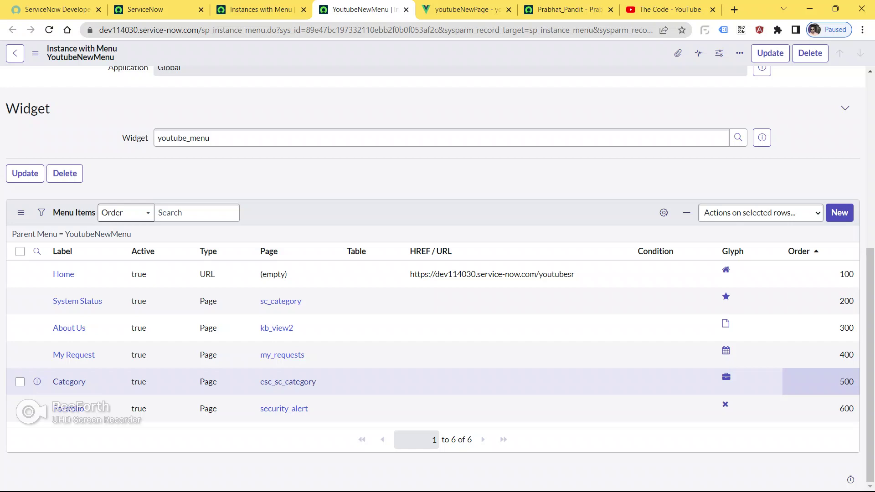
- Compare the YoutubeNewMenu record's menu items, linked pages, glyphs and order with the navigation bar on the youtubesr portal page
left_click(463, 9)
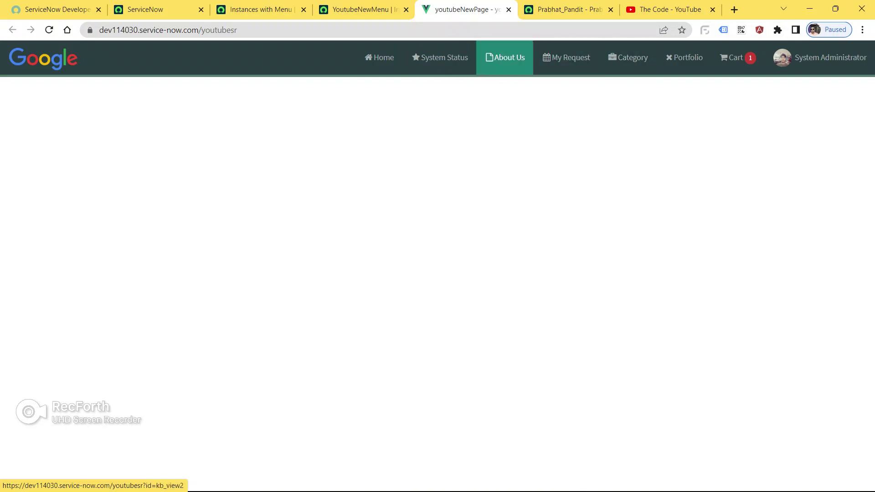
left_click(360, 9)
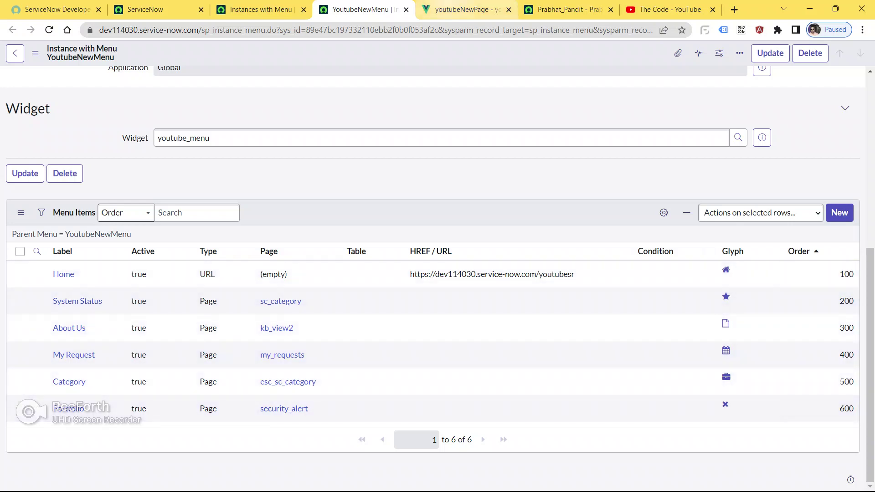
left_click(463, 9)
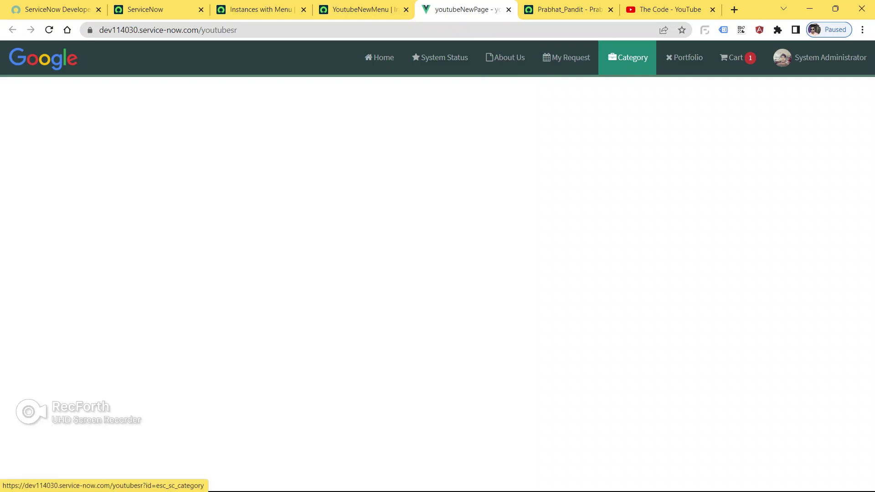
left_click(360, 9)
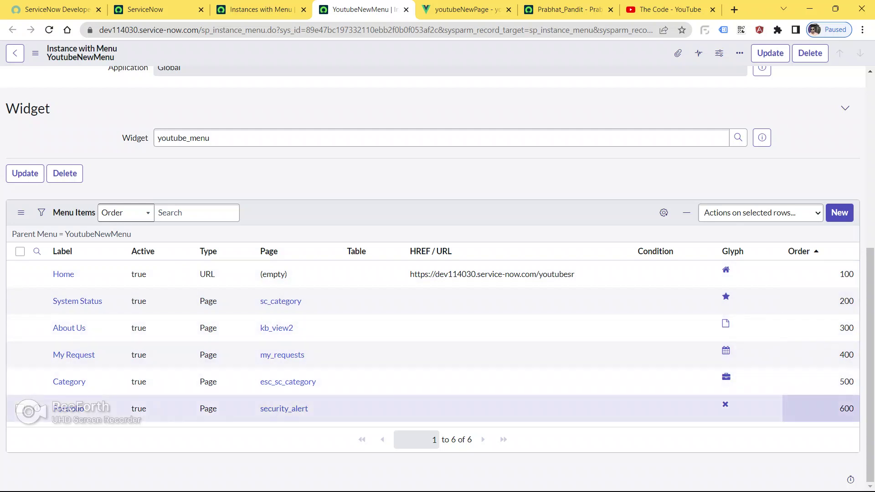
left_click(460, 9)
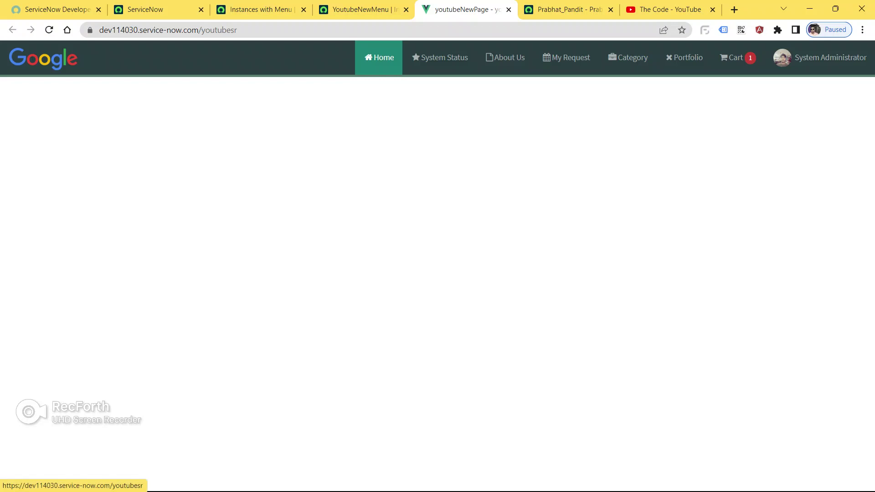
left_click(360, 9)
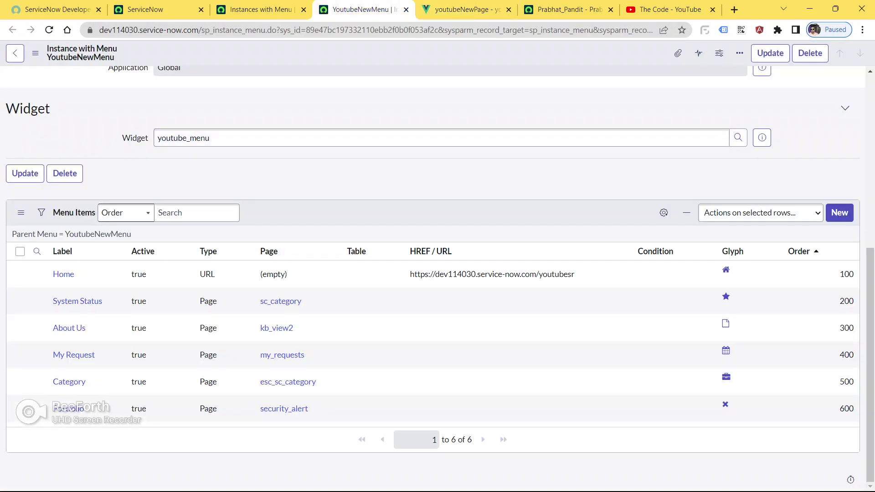
left_click(465, 9)
left_click(362, 9)
left_click(465, 9)
left_click(363, 9)
left_click(448, 5)
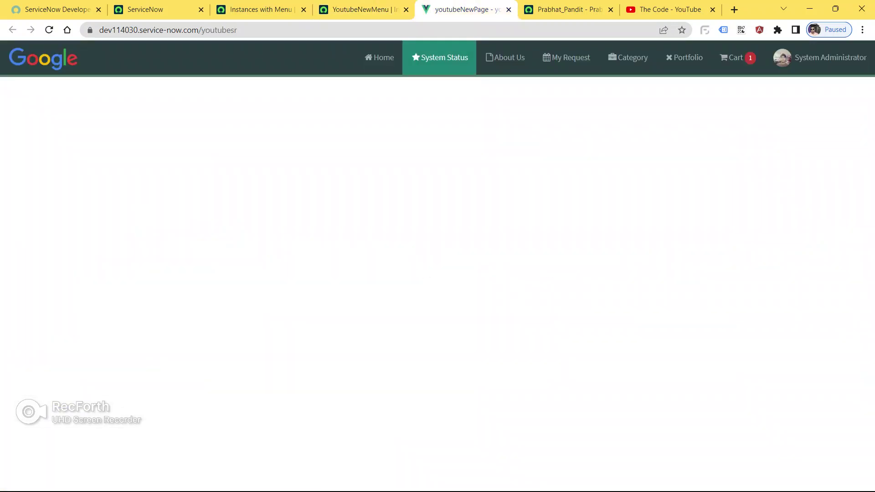
left_click(363, 9)
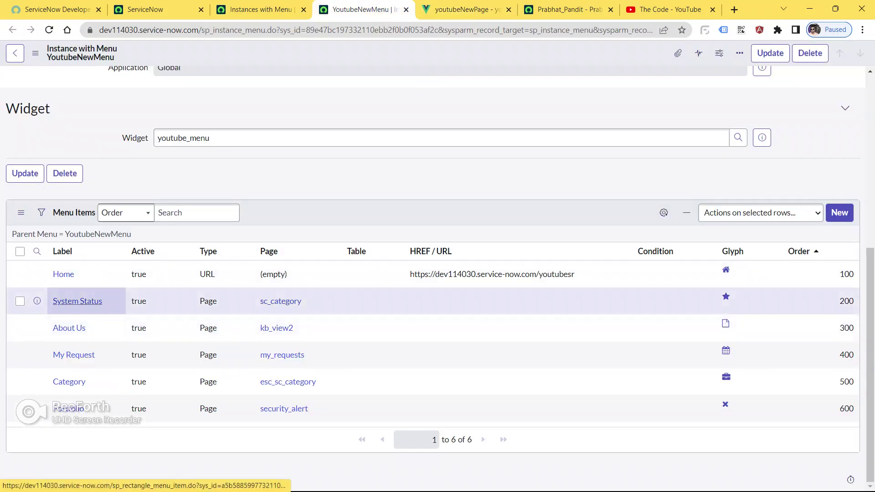
- Open the System Status menu item record in a separate browser tab to view its fields, and close that tab
left_click(77, 302, "ctrl")
left_click(403, 10)
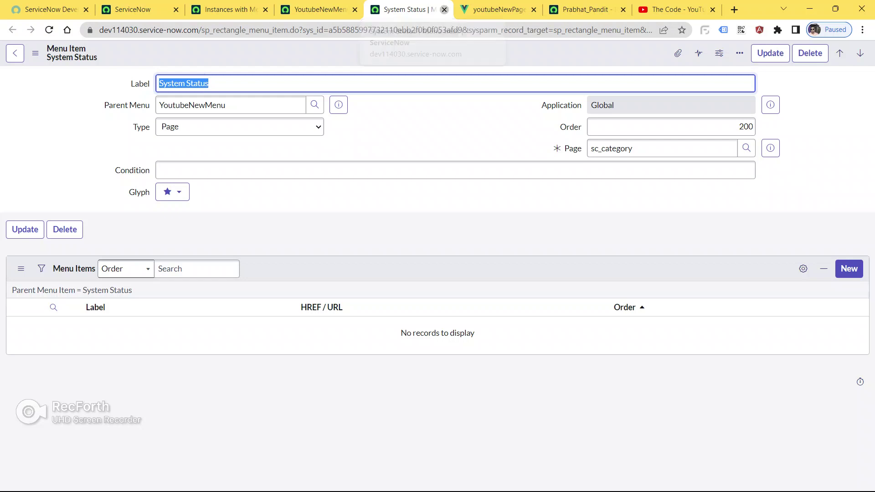
left_click(444, 9)
- Search the application navigator for "menus" and show all records in the Instances with Menu list without the keyword filter
key("ctrl+Page_Up")
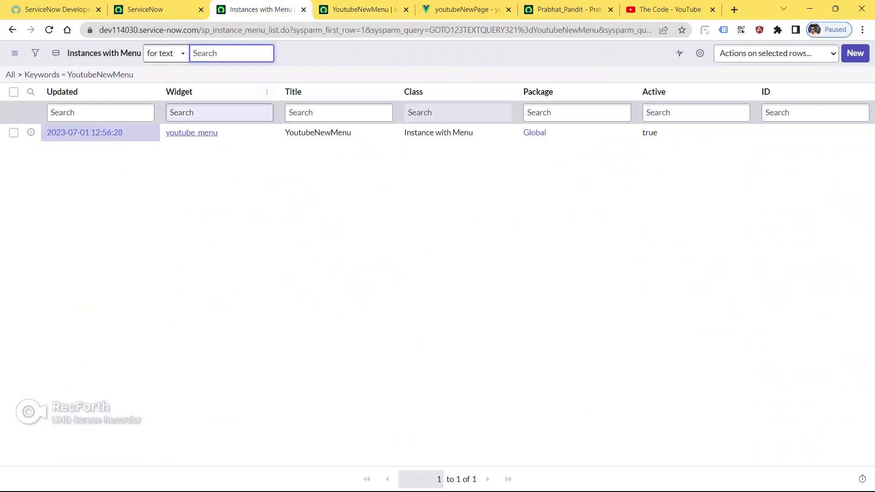
key("ctrl+Page_Up")
left_click(122, 56)
type("menus")
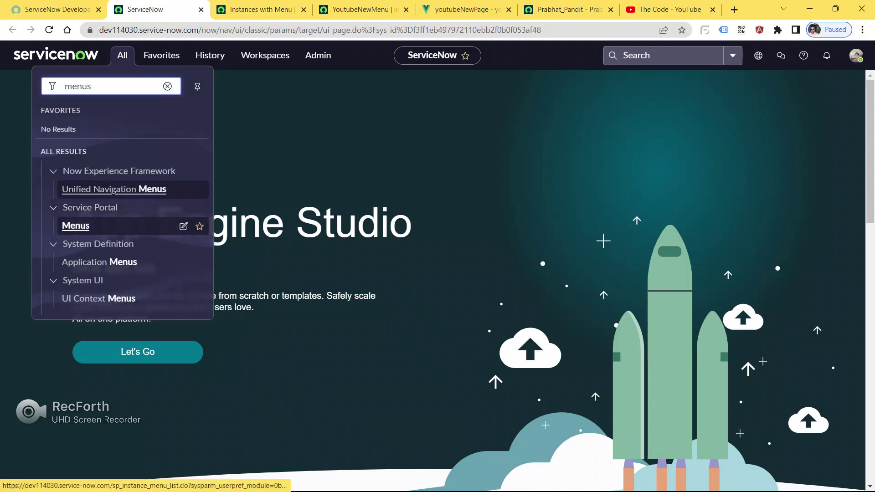
left_click(260, 9)
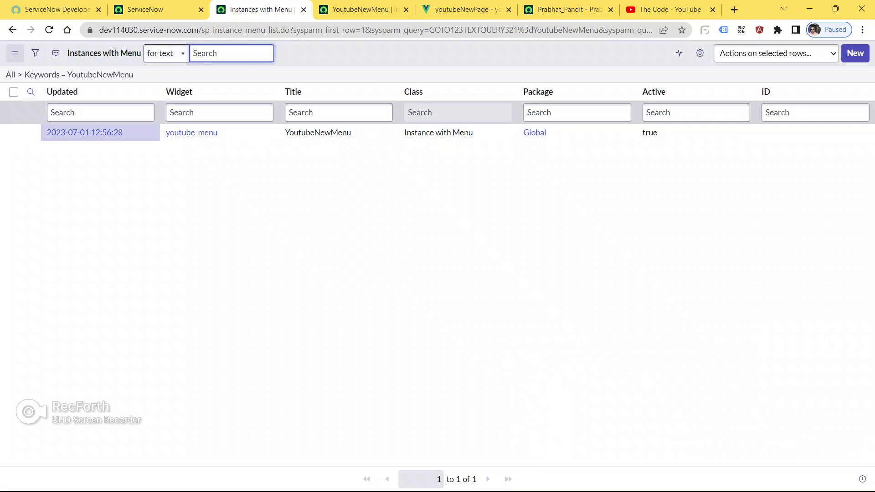
left_click(10, 74)
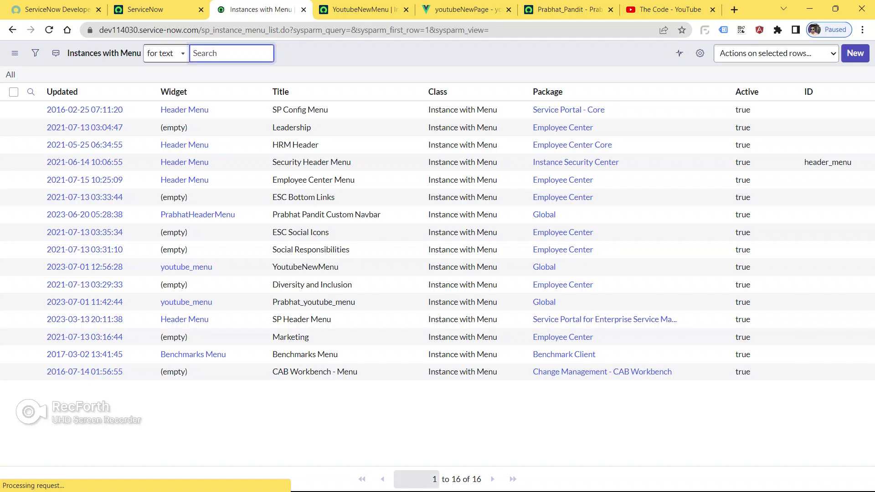
- Switch to Sublime Text, copy the name YoutubeNewMenu from ServiceNow_info.txt, and minimize the editor
key("alt+Tab")
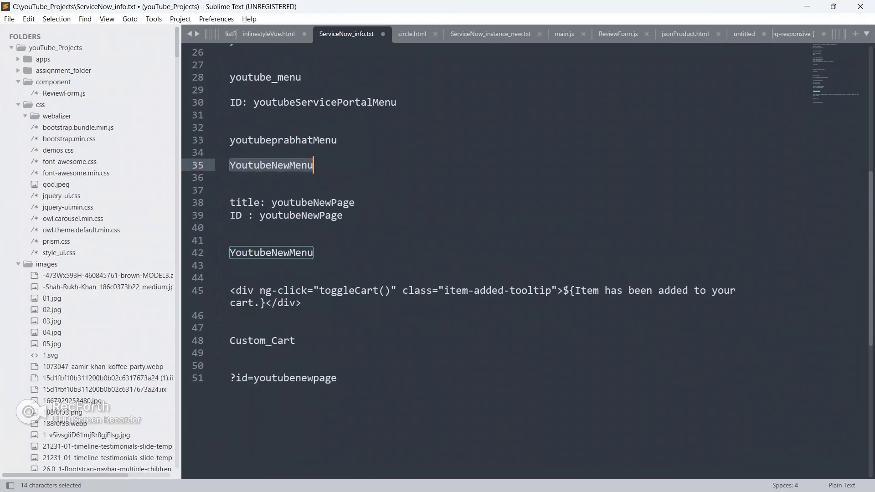
key("ctrl+c")
left_click(807, 6)
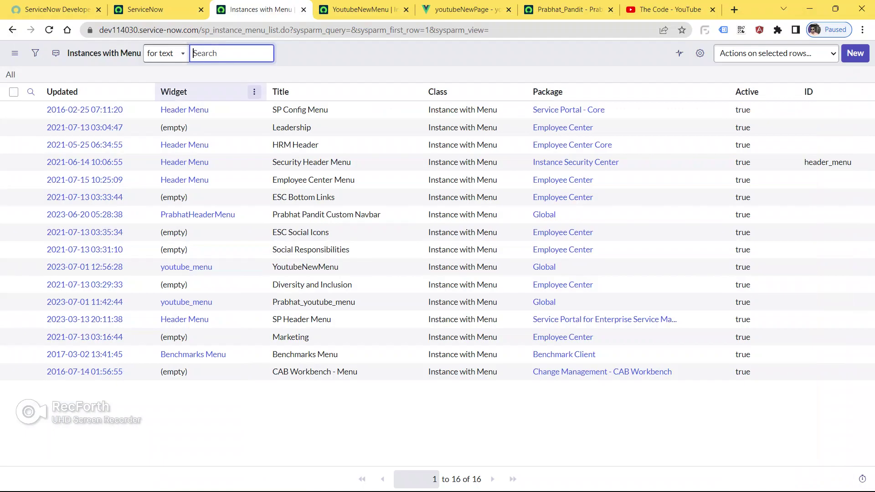
- Revisit the Service Portal Menus entry in the application navigator, and search the Instances with Menu list for YoutubeNewMenu
left_click(151, 9)
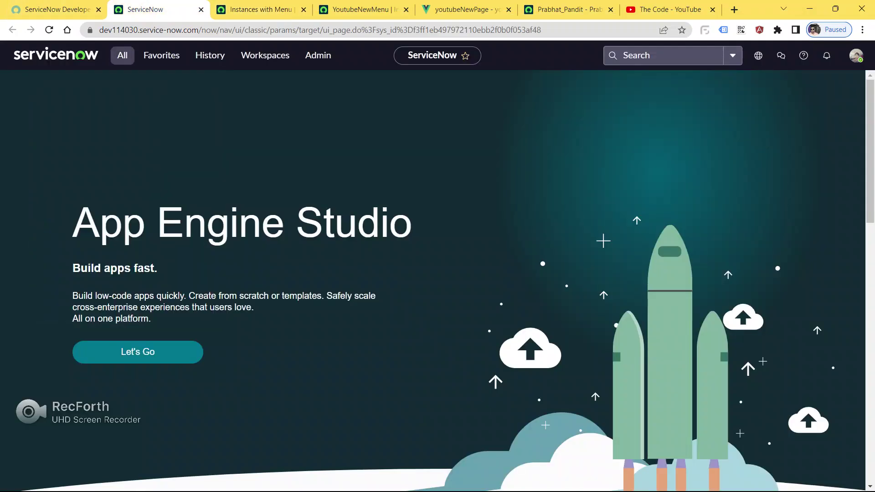
left_click(122, 55)
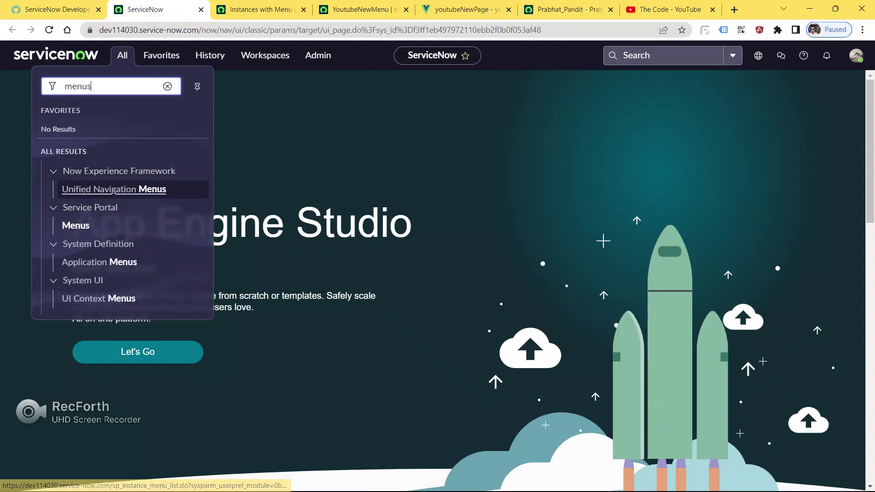
left_click(260, 9)
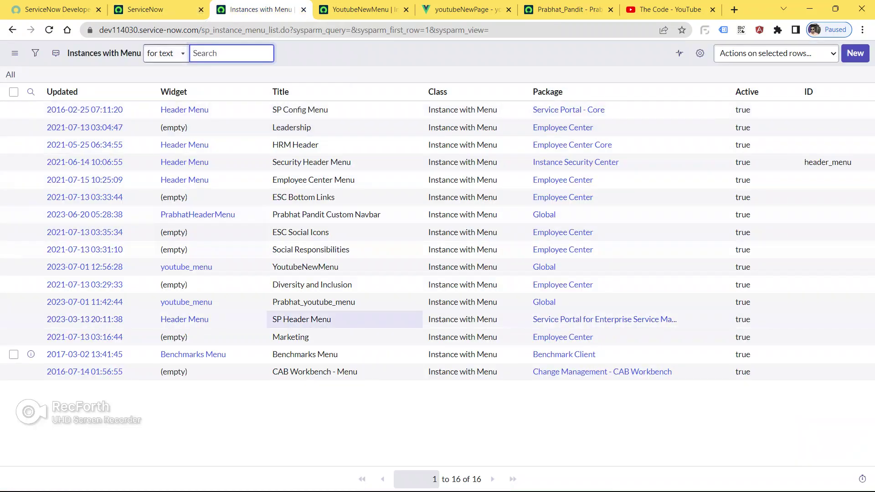
key("alt+Tab")
key("alt+Tab")
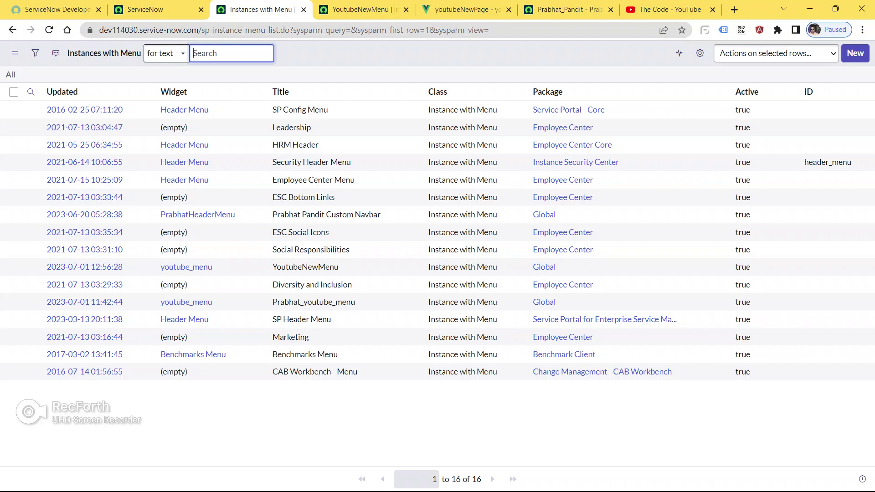
key("ctrl+v")
key("Return")
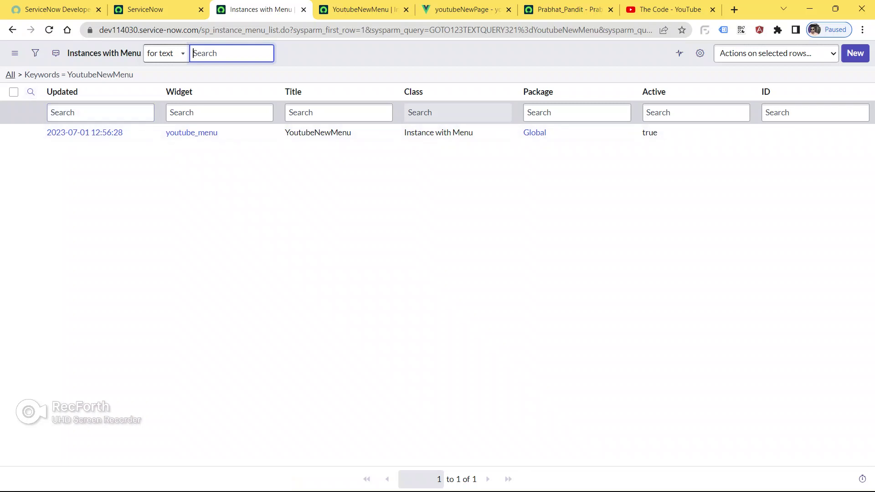
- Clear the keyword filter and filter the Instances with Menu list to records with Created on Yesterday
left_click(10, 74)
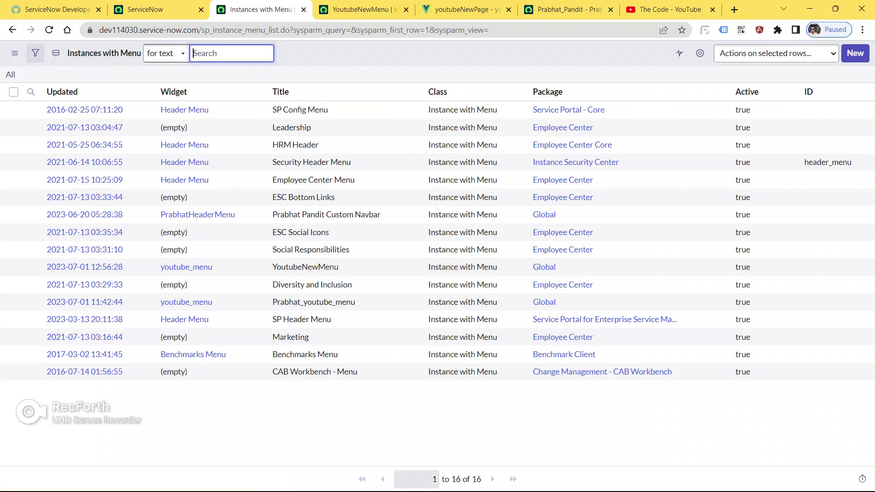
left_click(35, 53)
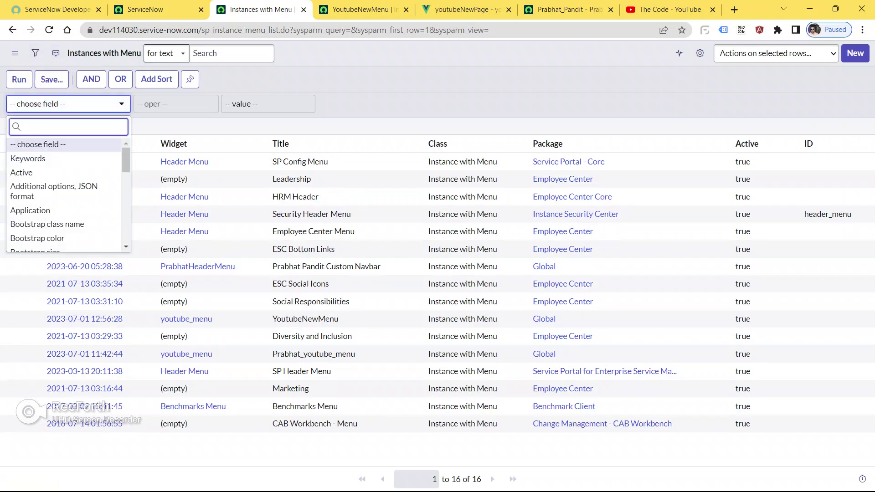
scroll(64, 194, "down", 5)
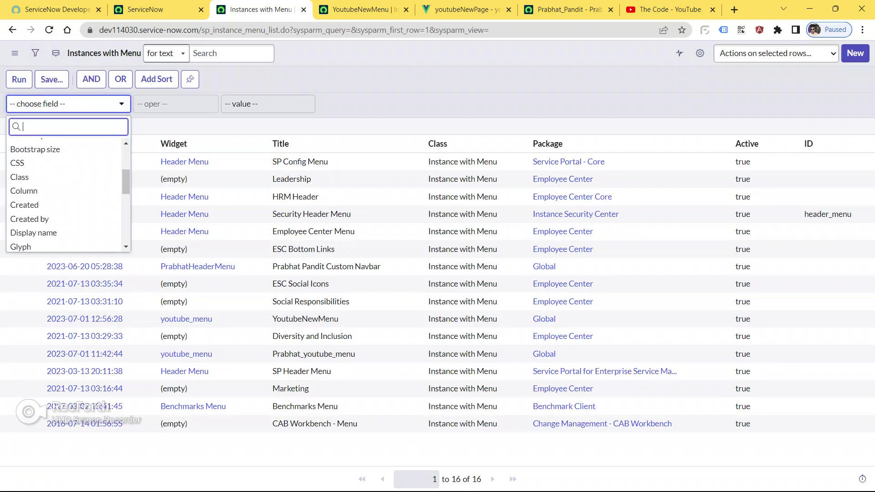
scroll(63, 194, "down", 3)
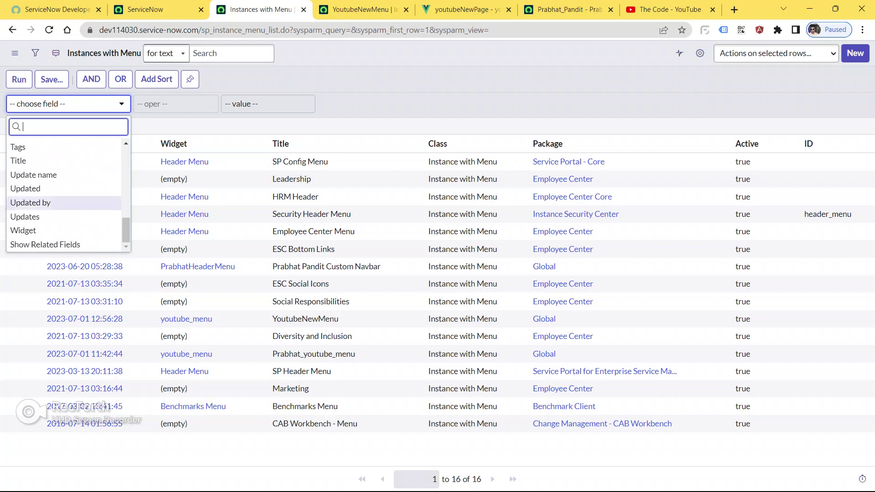
scroll(64, 182, "up", 5)
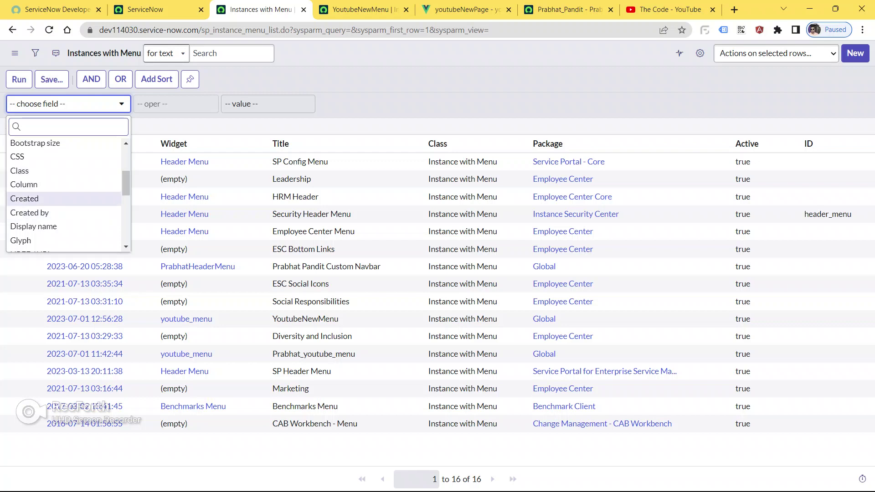
left_click(24, 198)
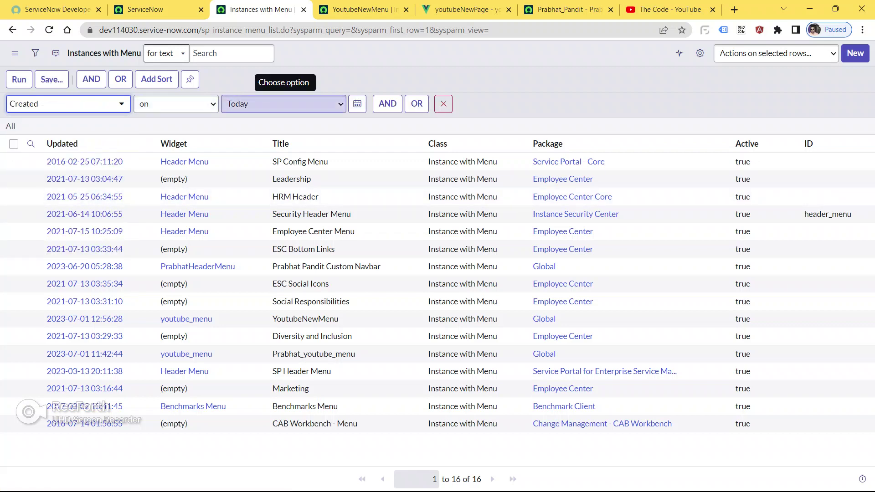
left_click(284, 103)
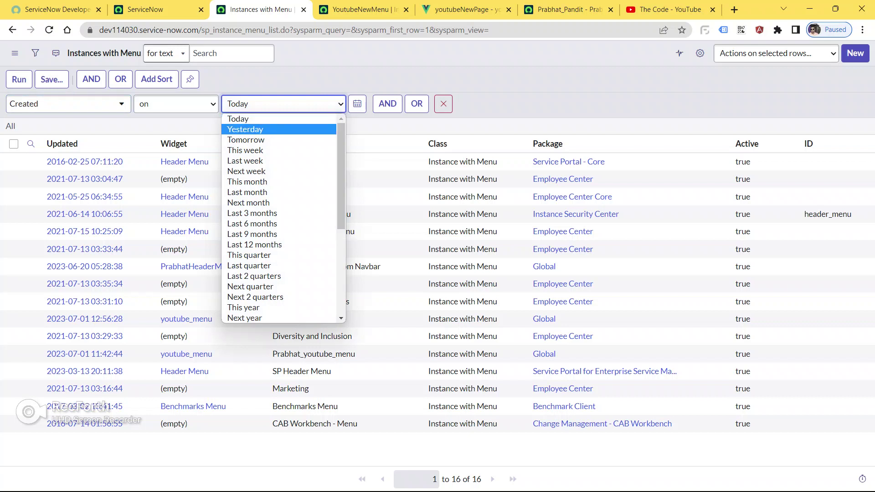
left_click(246, 129)
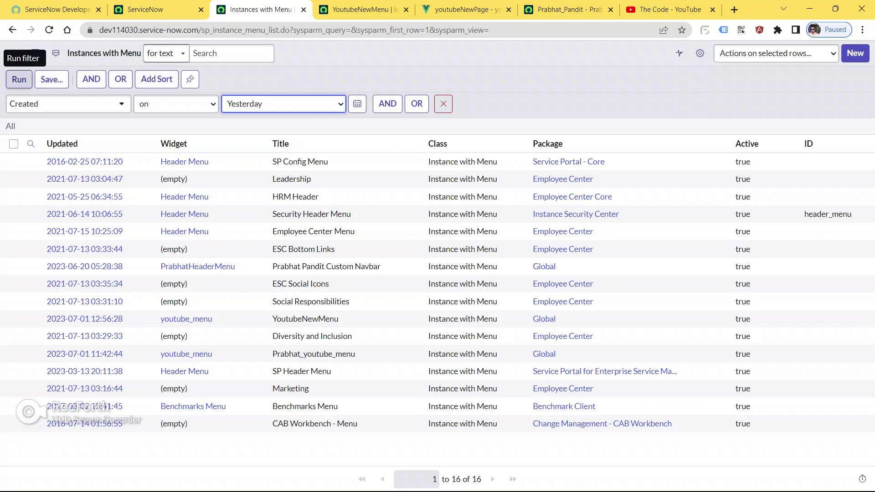
left_click(19, 79)
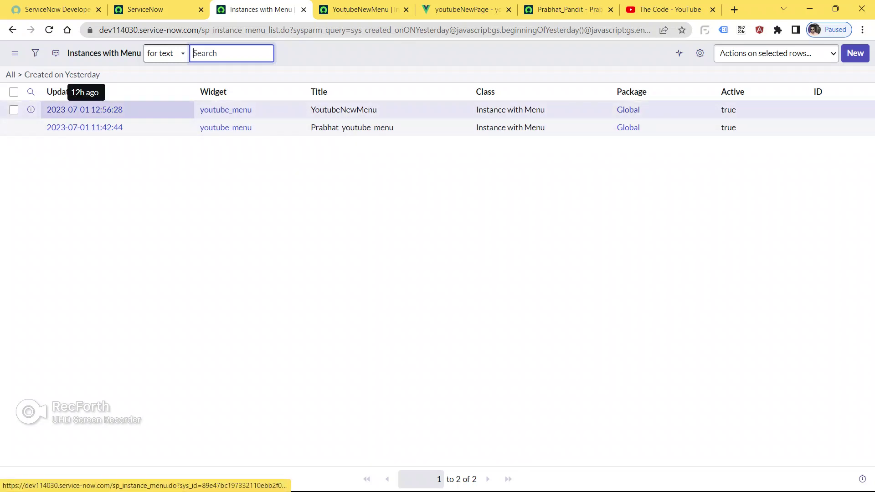
- Open the YoutubeNewMenu record from the filtered list in a new browser tab and close its older duplicate tab
middle_click(85, 110)
left_click(403, 9)
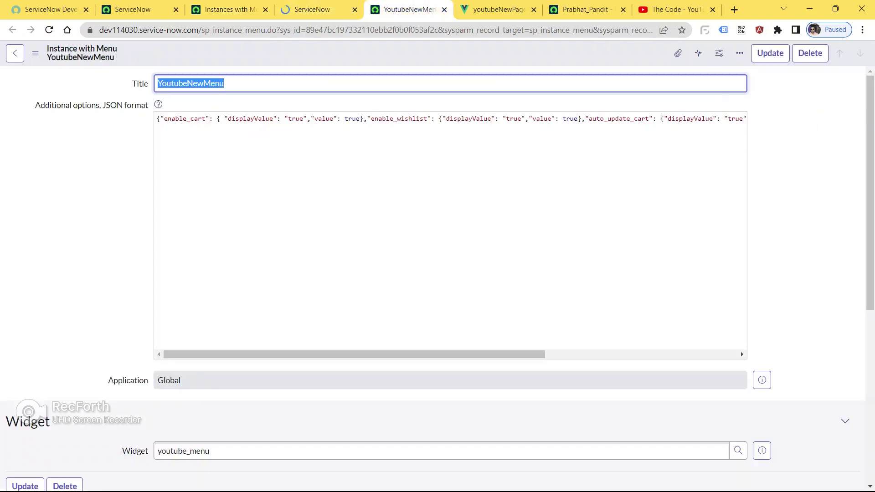
left_click(445, 9)
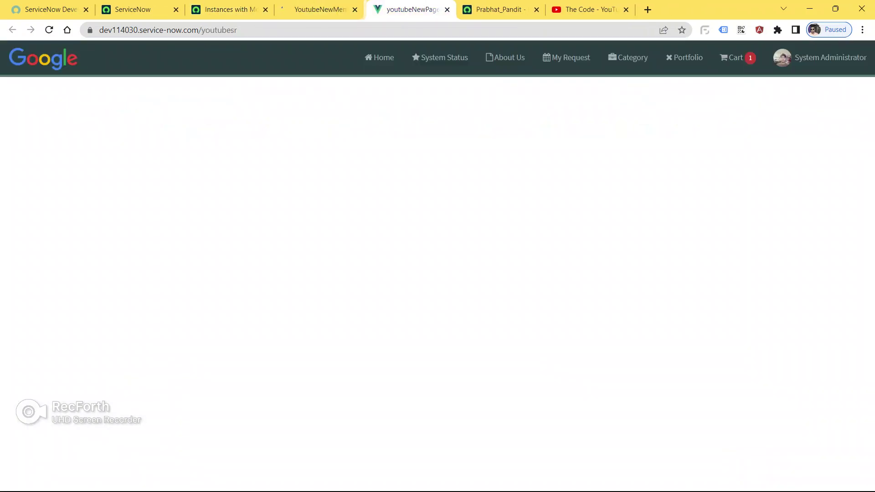
left_click(319, 9)
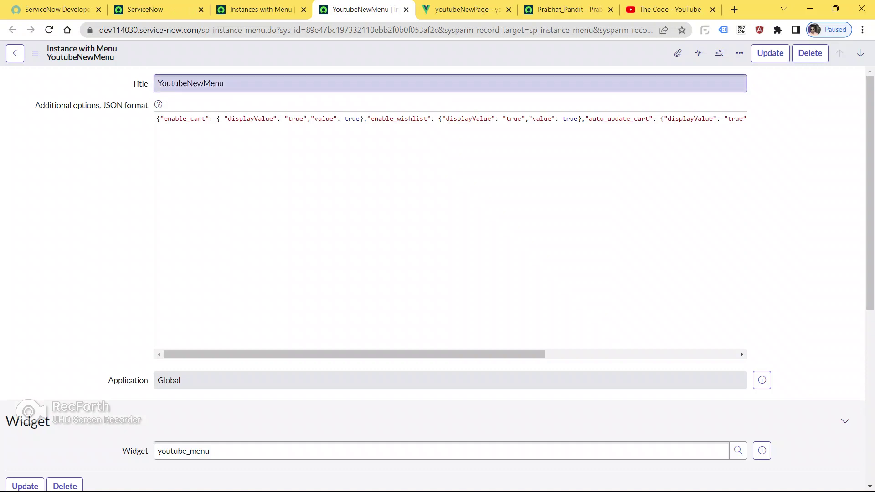
- Check the YoutubeNewMenu name in the Sublime Text notes, and view the Menu Items list in the browser's YoutubeNewMenu record
key("alt+Tab")
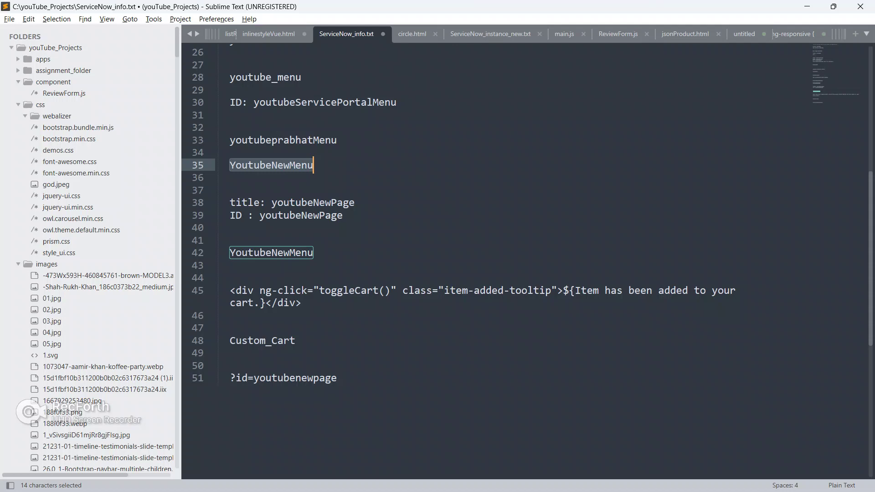
key("alt+Tab")
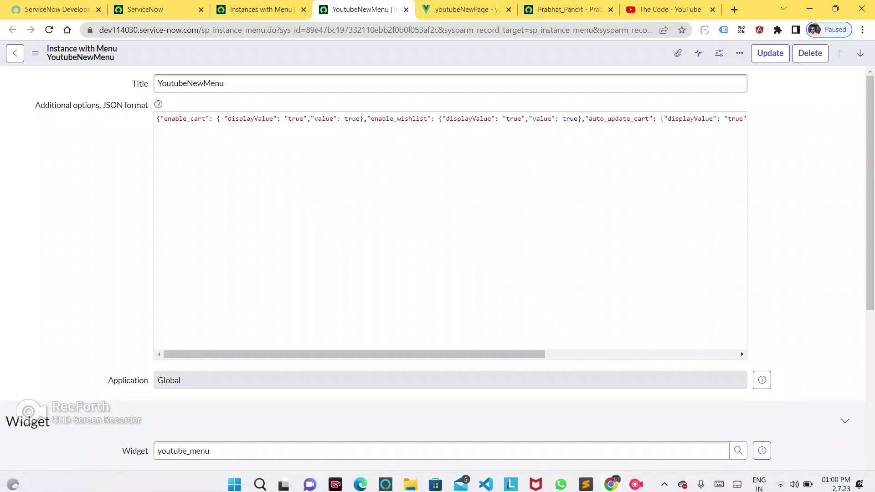
scroll(740, 351, "down", 7)
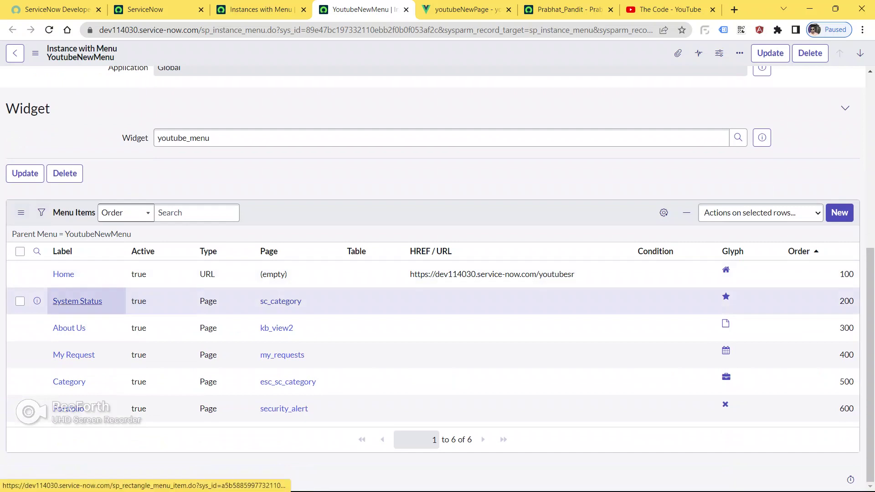
middle_click(77, 301)
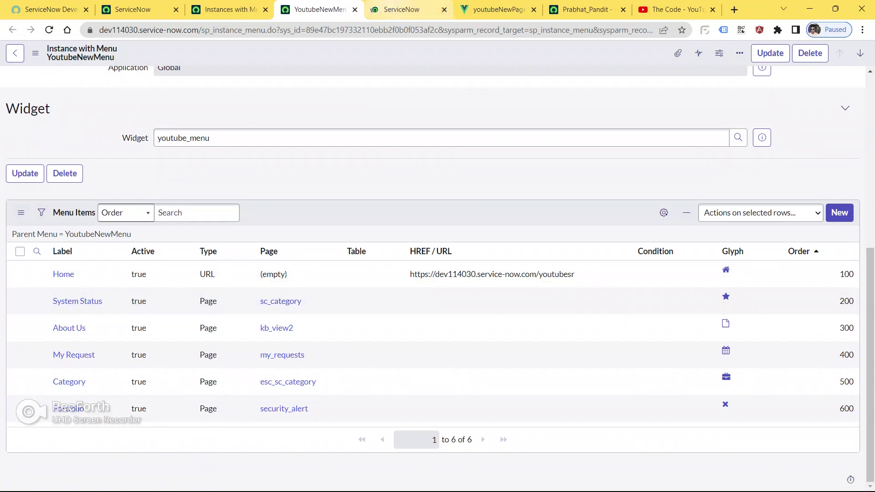
scroll(740, 351, "up", 7)
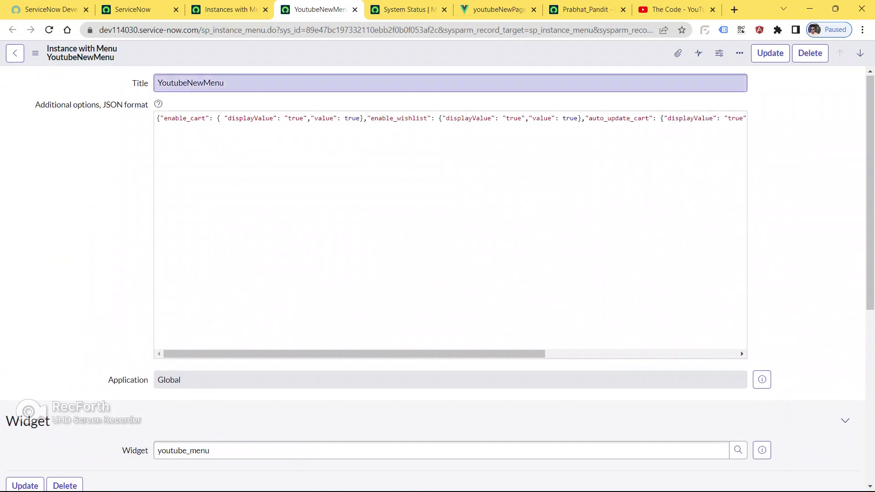
scroll(740, 351, "down", 7)
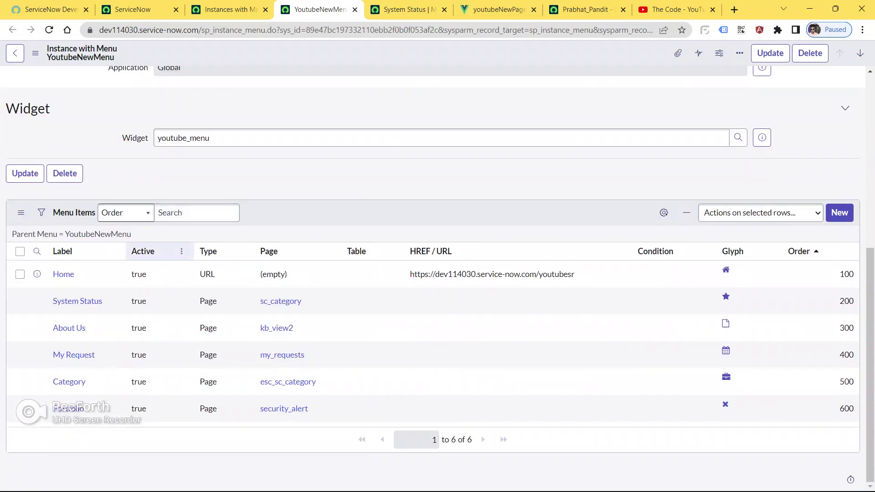
left_click(444, 9)
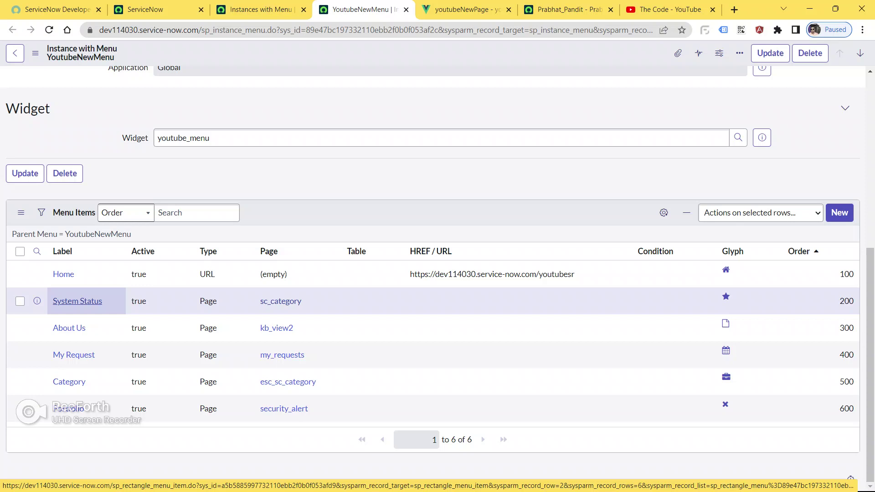
- Open the System Status menu item in a new browser tab and compare it with the System Status entry in the portal's navigation bar
left_click(78, 301, "ctrl")
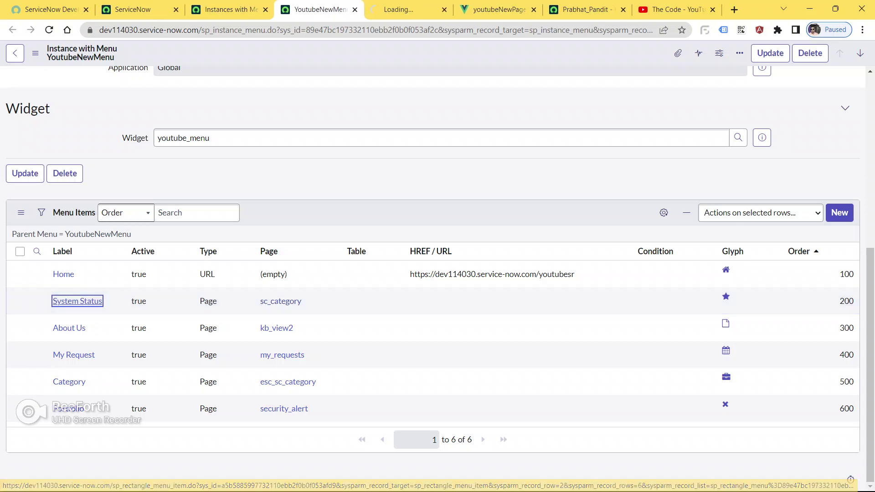
left_click(401, 9)
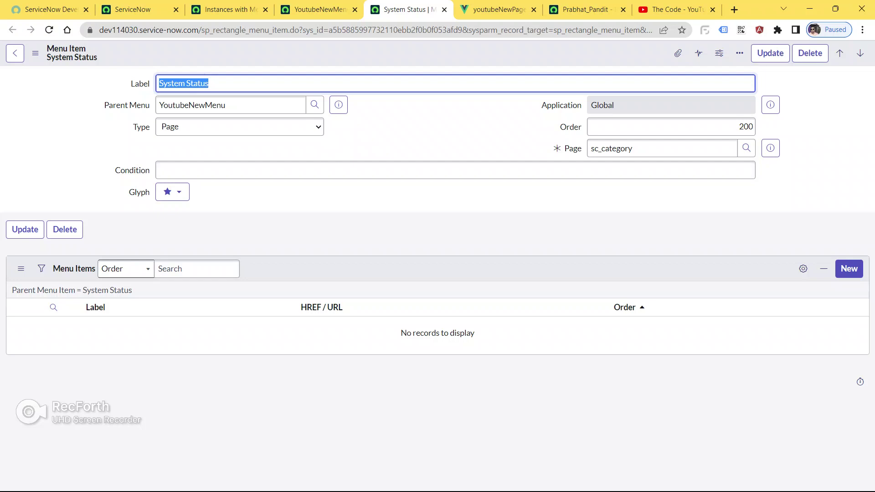
left_click(498, 10)
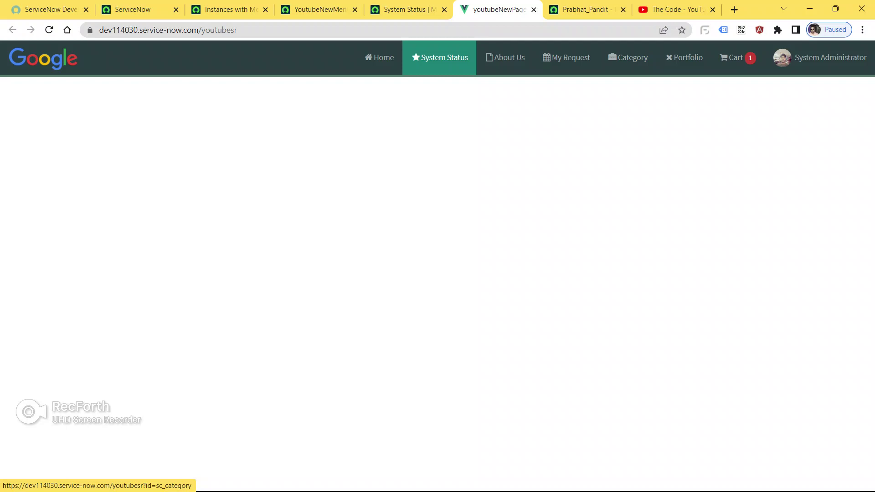
left_click(408, 9)
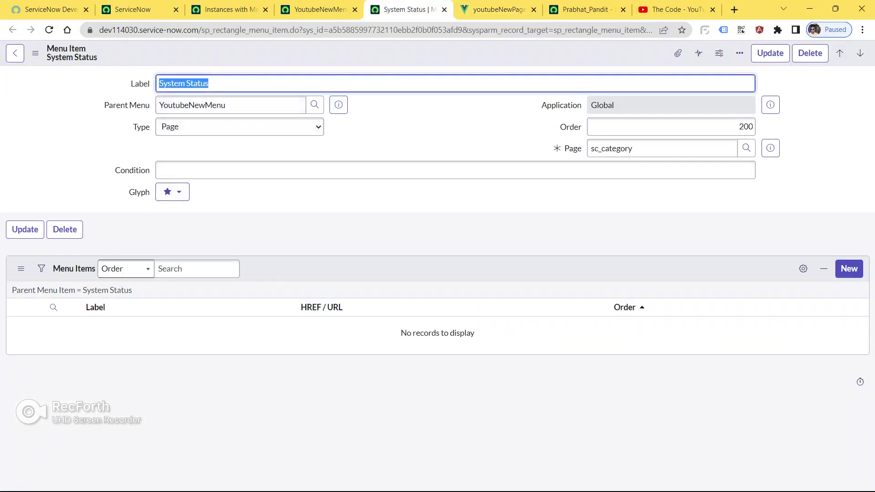
left_click(497, 10)
left_click(408, 9)
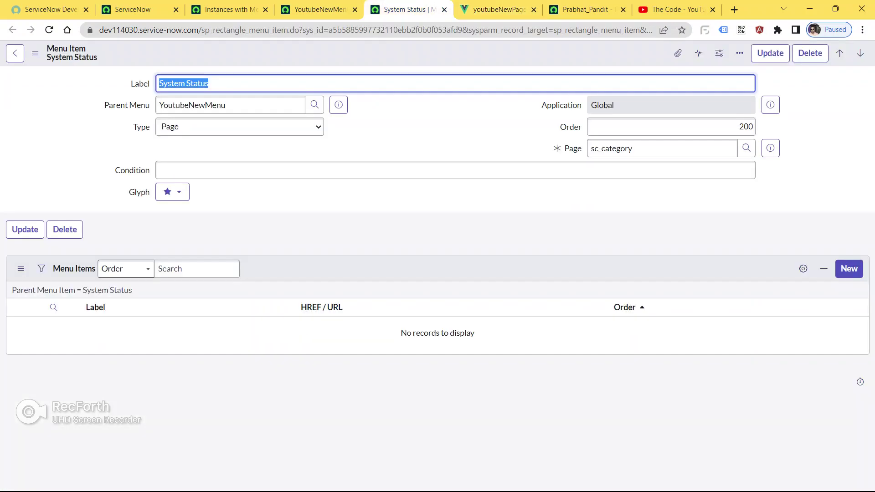
left_click(401, 137)
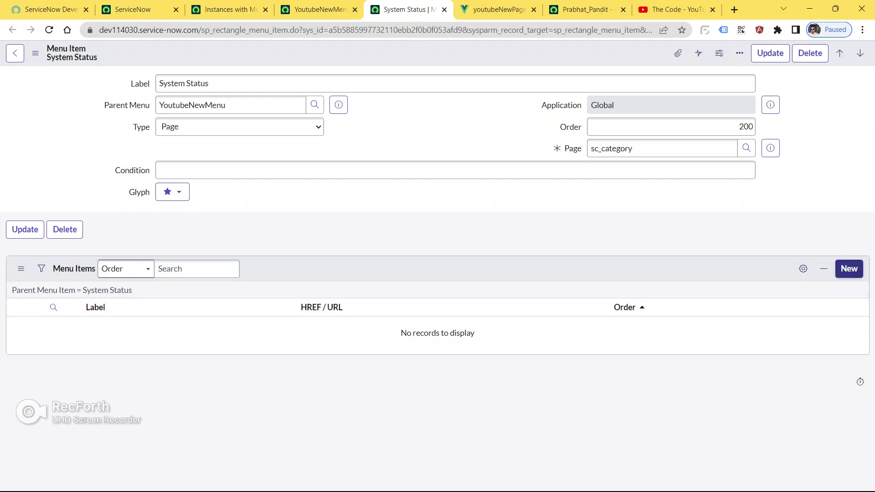
- Start a new child menu item under System Status with the label Testimonials and the type Service Catalog
left_click(849, 268)
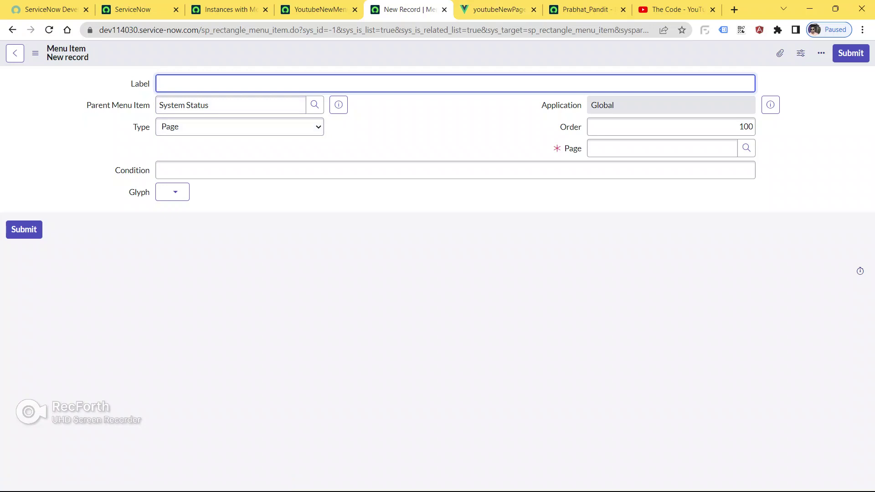
type("E")
key("BackSpace")
type("Testimonials")
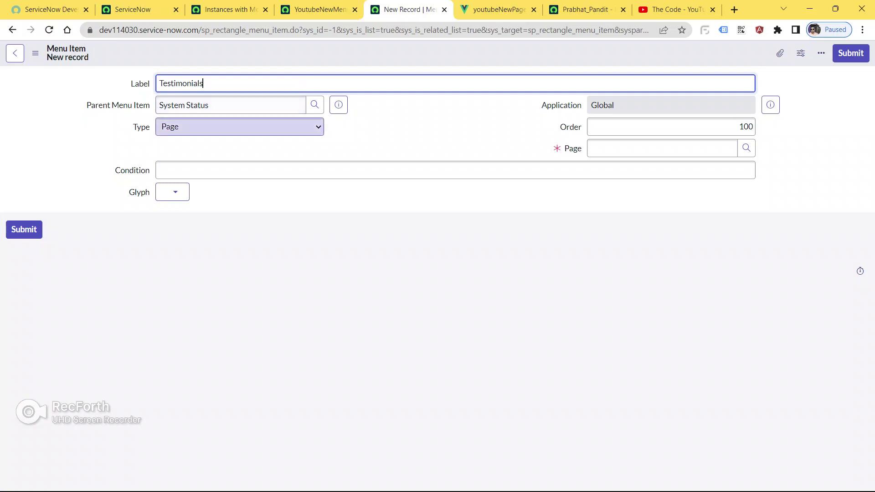
left_click(240, 127)
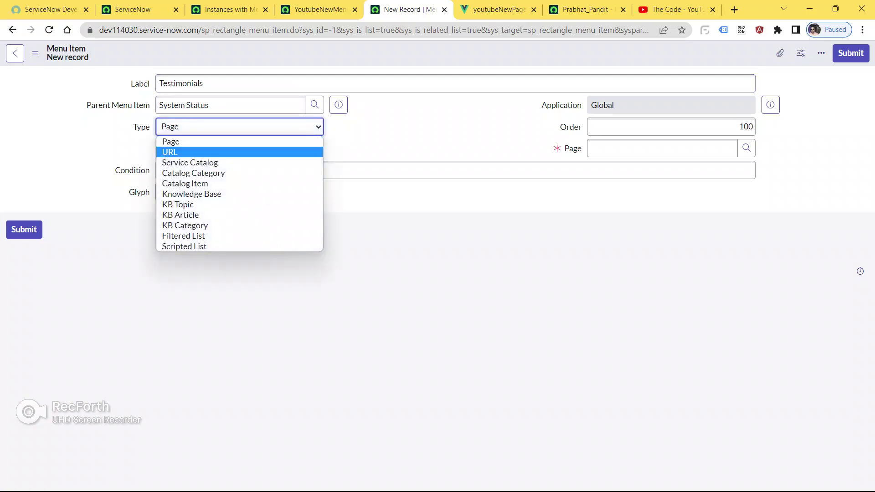
left_click(190, 162)
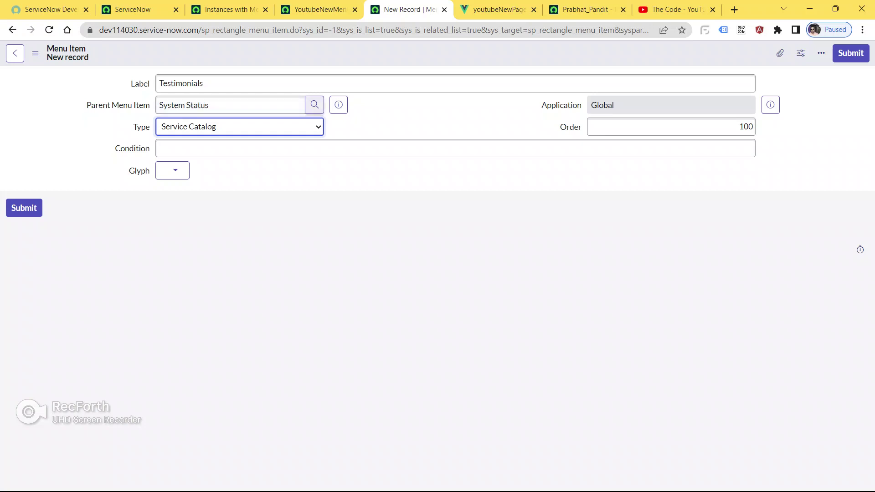
- Browse the available menu items in the Parent Menu Item lookup and close it without choosing one
left_click(314, 104)
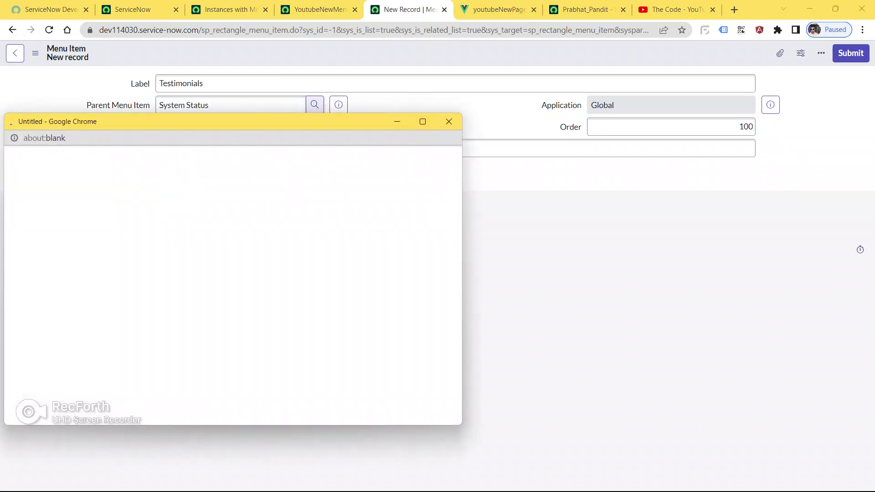
scroll(52, 273, "down", 3)
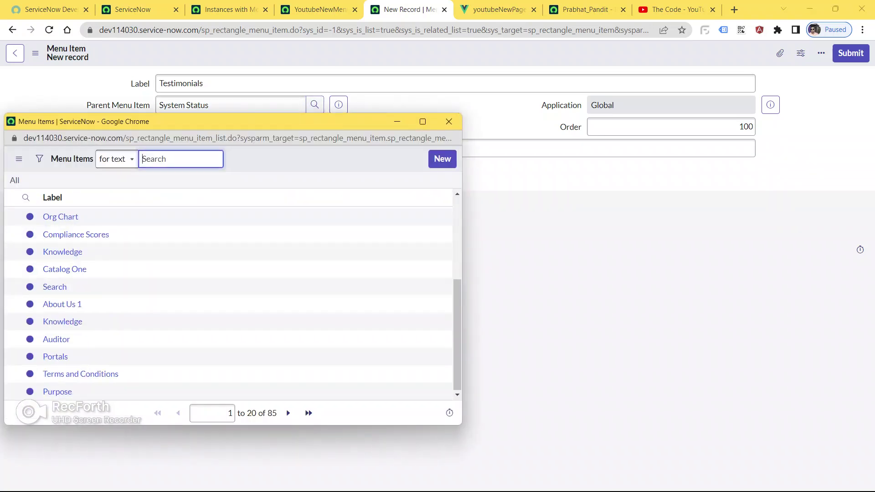
scroll(68, 339, "up", 3)
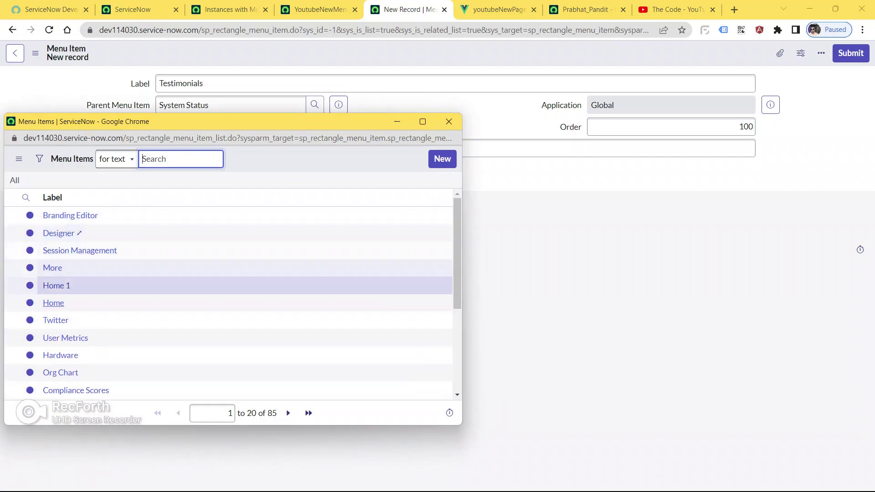
scroll(69, 283, "down", 2)
scroll(62, 313, "down", 2)
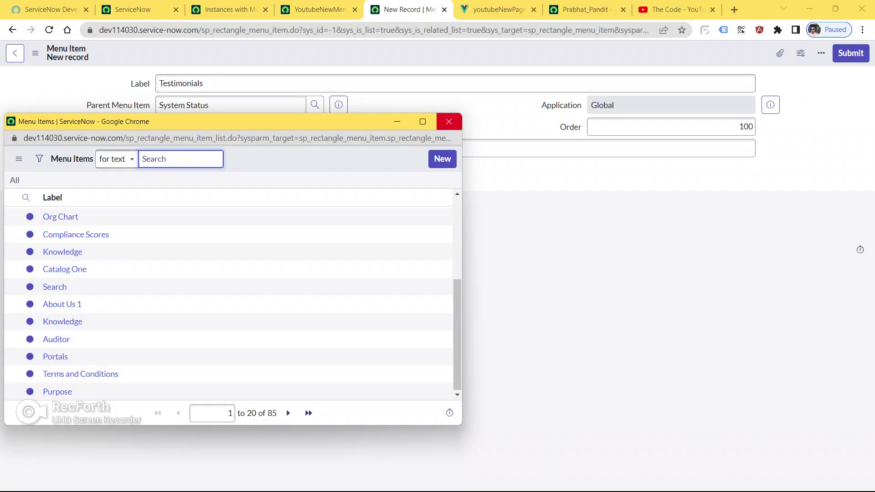
left_click(449, 121)
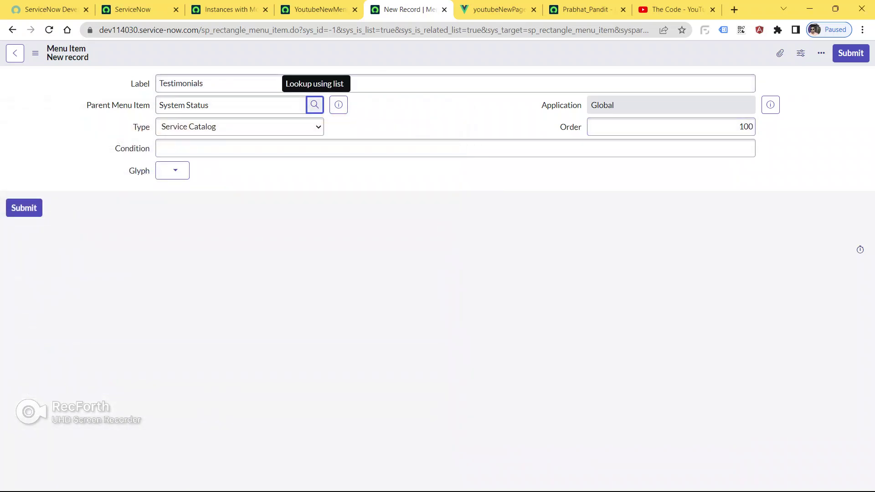
left_click(315, 104)
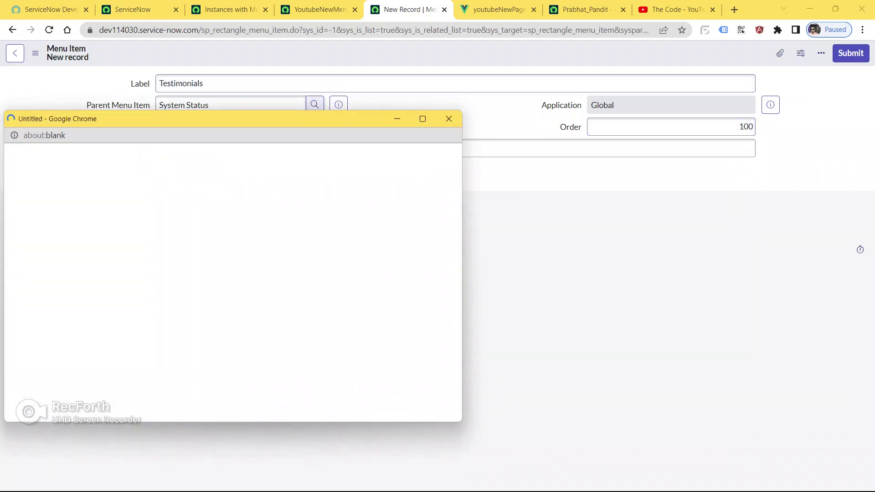
scroll(228, 292, "down", 3)
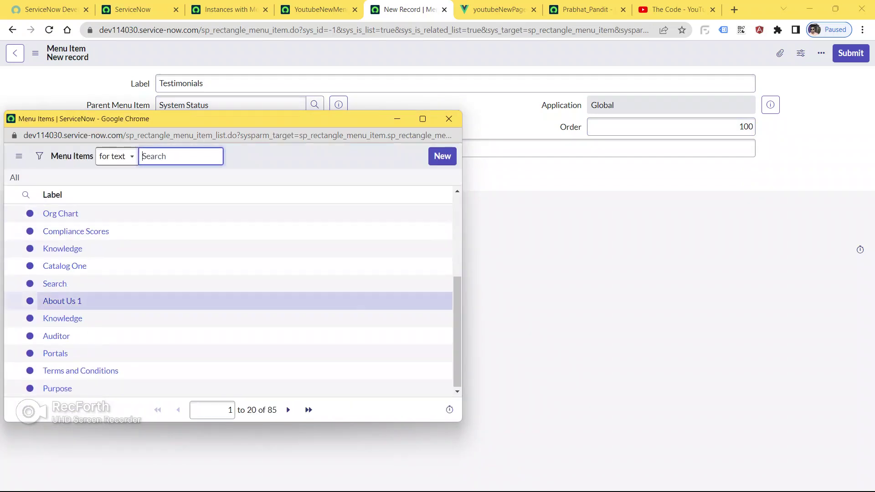
scroll(228, 233, "up", 3)
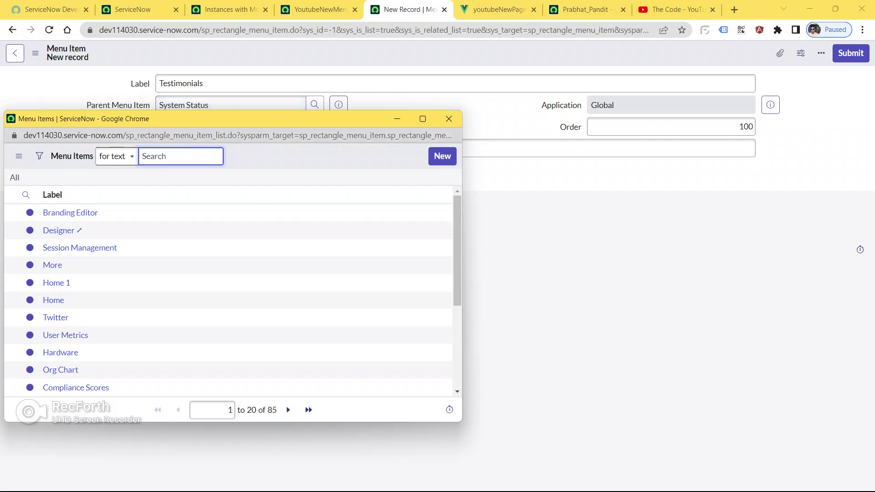
left_click(449, 118)
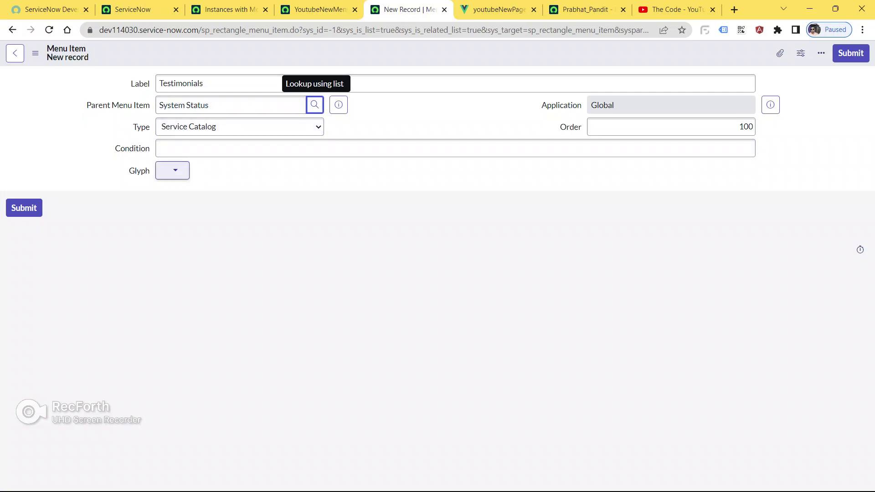
- Choose the double-gear icon as the Testimonials item's glyph and submit the new menu item
left_click(172, 171)
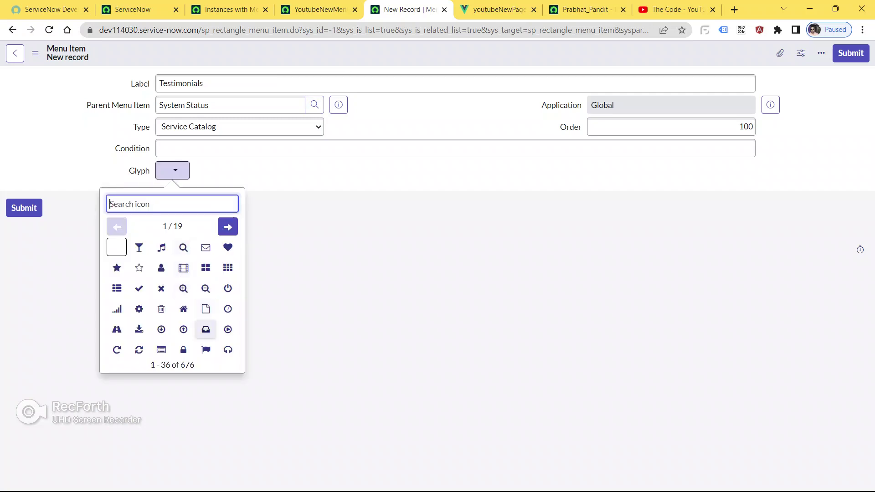
left_click(228, 226)
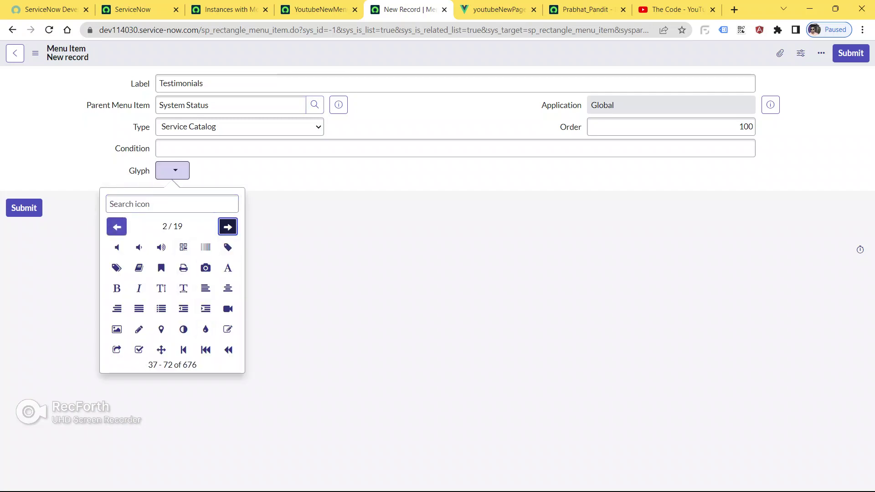
left_click(228, 227)
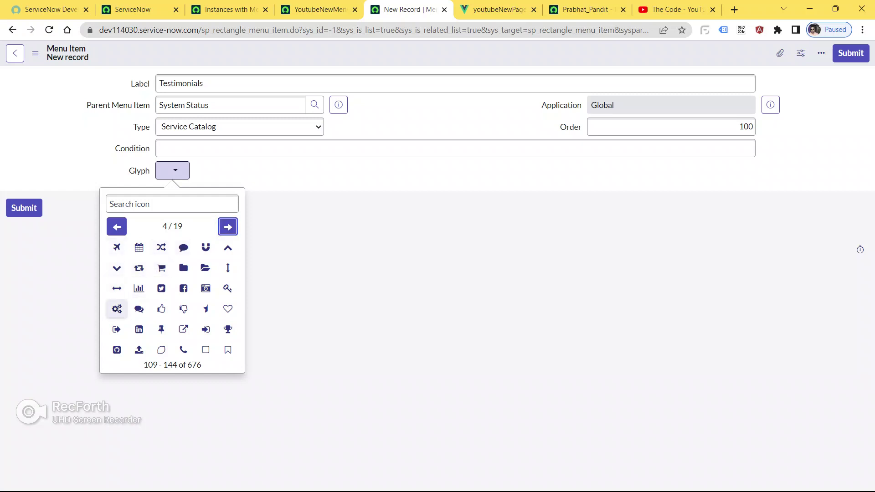
left_click(117, 309)
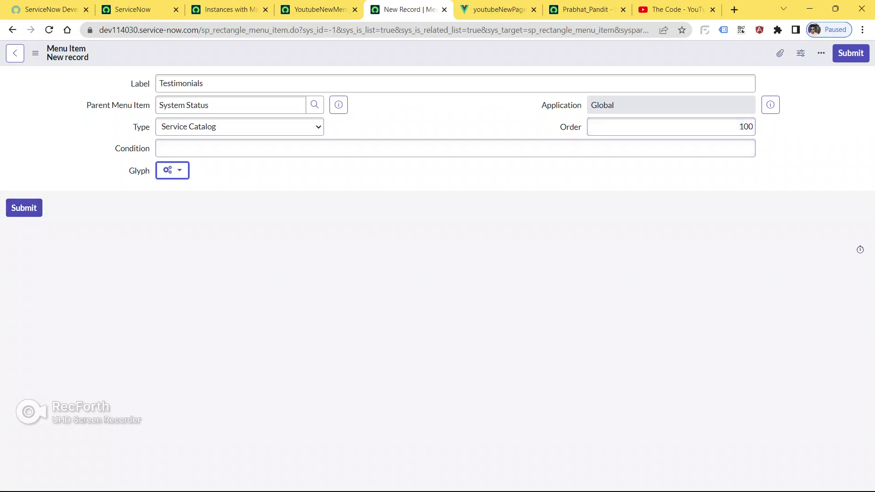
left_click(24, 208)
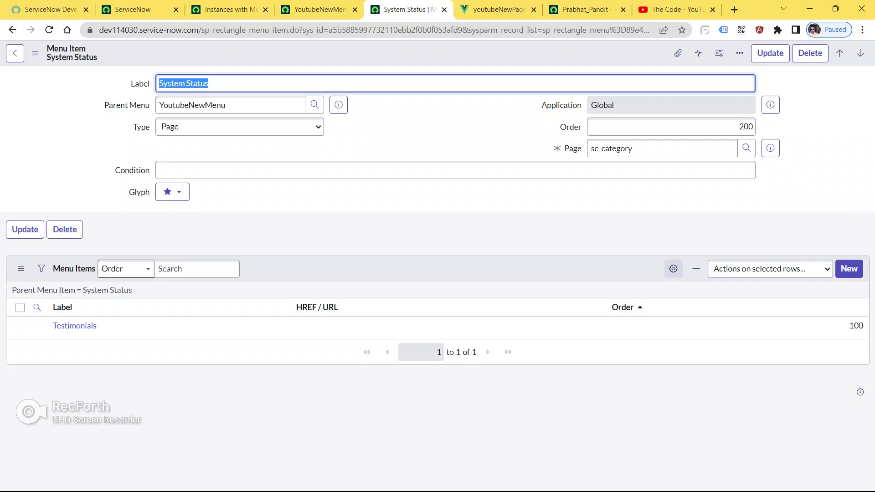
- Add the Page column to the Menu Items related list on the System Status record
left_click(674, 268)
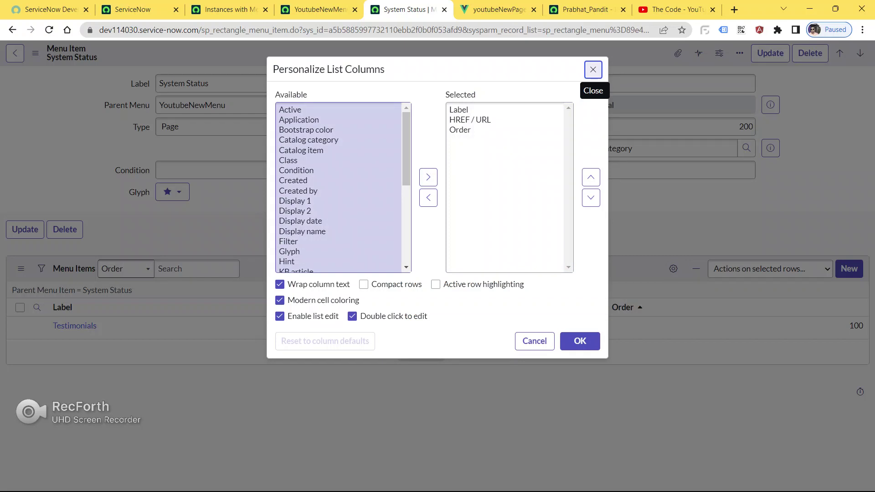
scroll(341, 187, "down", 3)
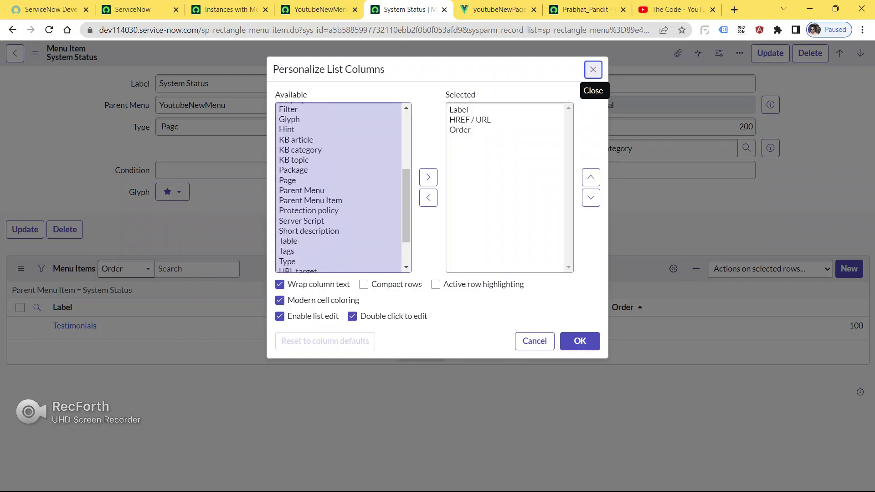
left_click(293, 169)
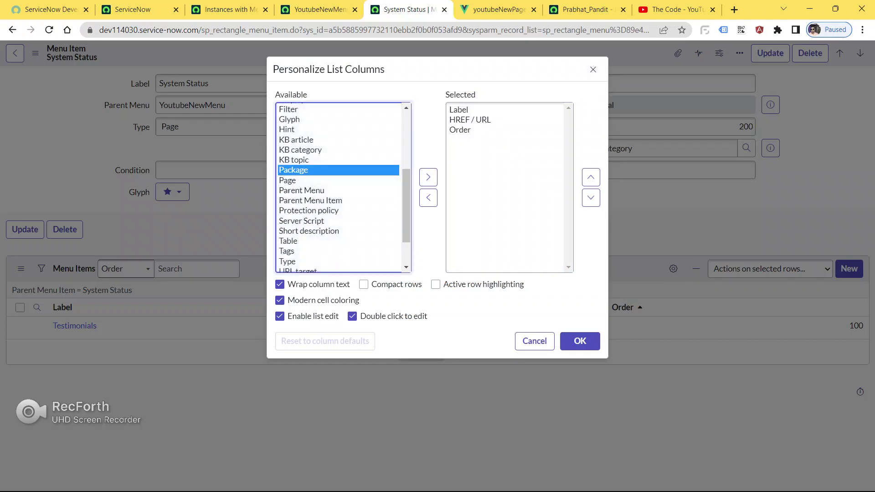
left_click(287, 180)
left_click(428, 177)
left_click(580, 341)
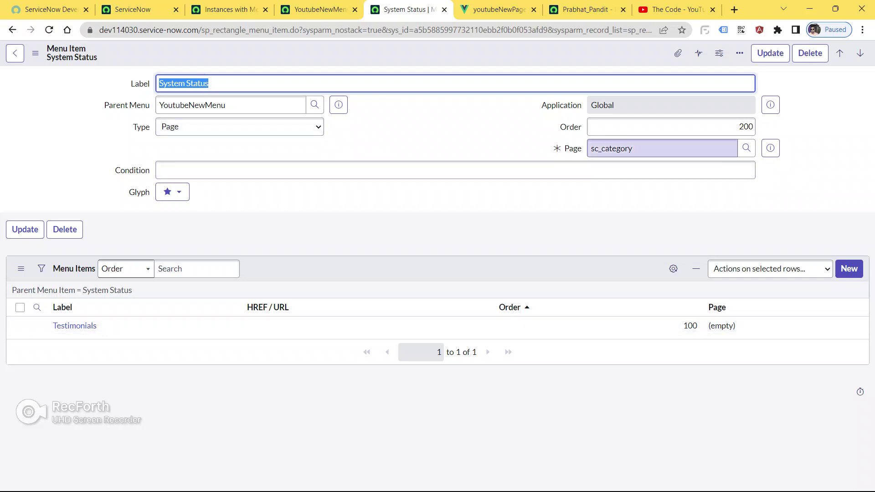
- Look up the available pages for the System Status menu item and select quick_link_preview as its page
left_click(746, 148)
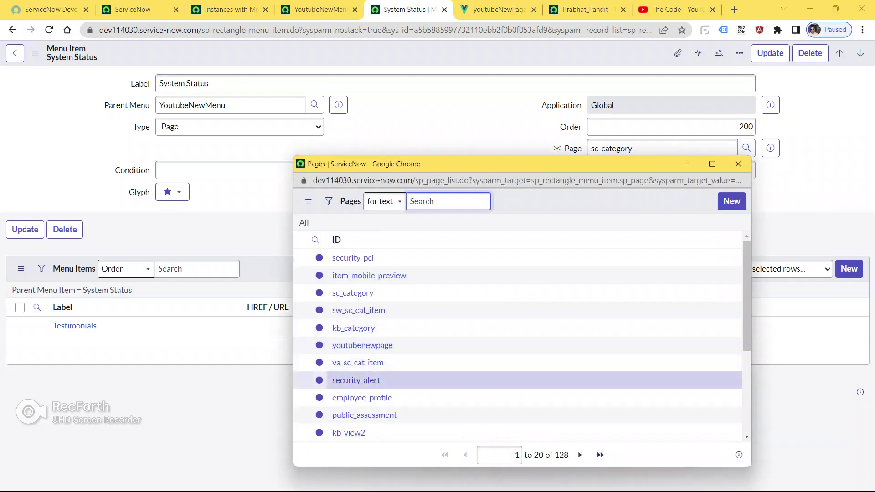
scroll(410, 381, "down", 3)
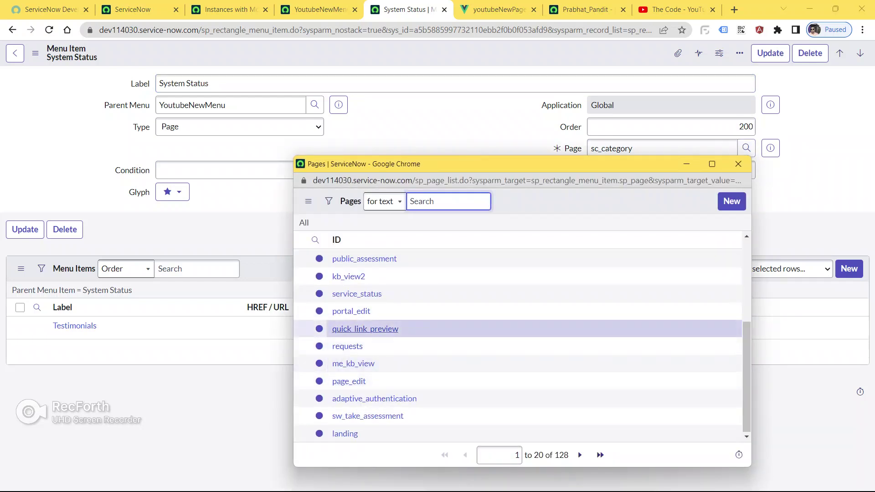
left_click(365, 329)
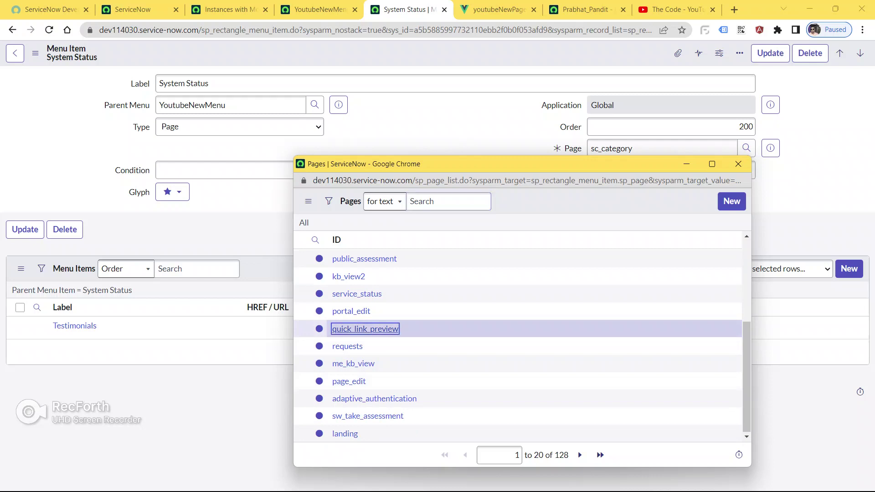
- Save the System Status menu item's page selection and open the record of its Testimonials child item
left_click(770, 53)
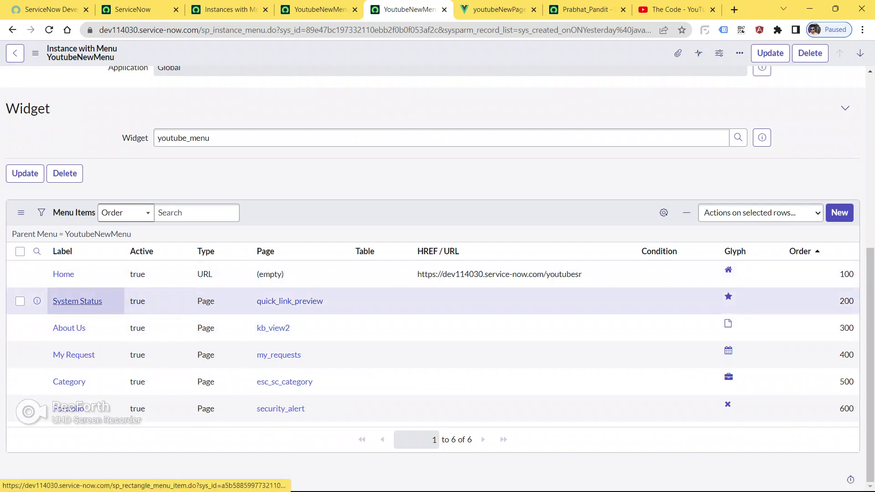
left_click(77, 301, "ctrl")
key("ctrl+Tab")
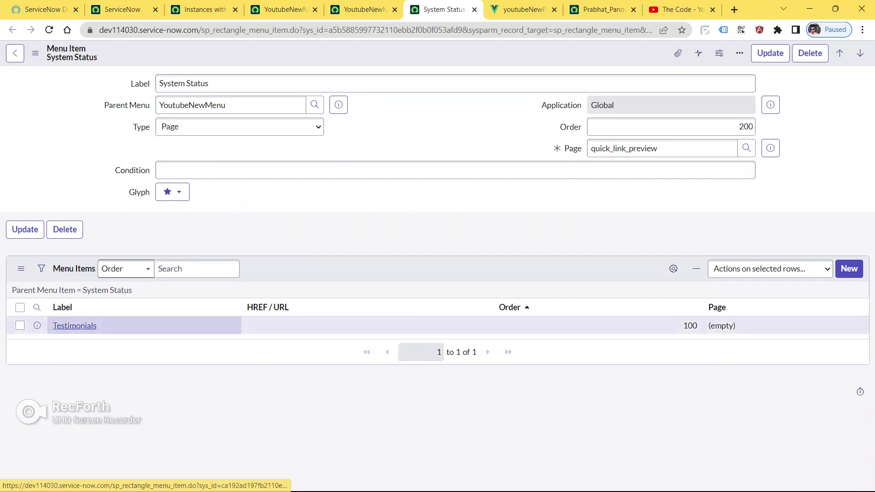
left_click(74, 325, "ctrl")
key("ctrl+Tab")
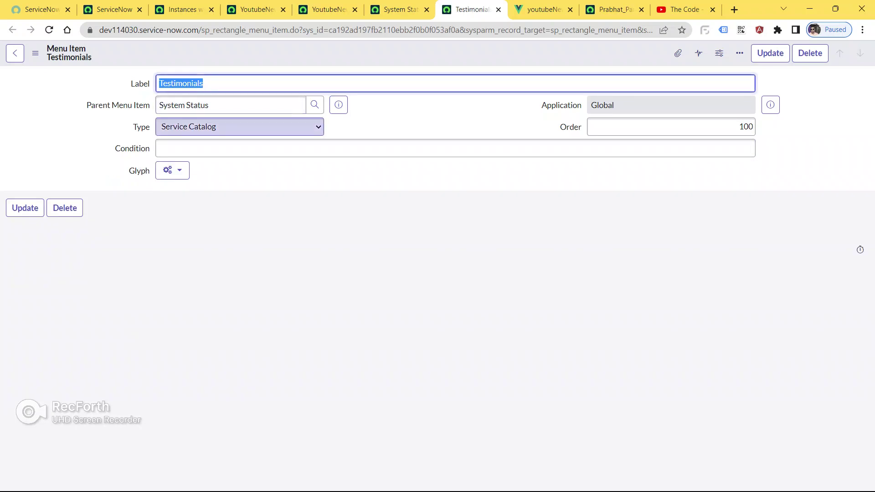
- Set the Testimonials menu item's type to Page
left_click(239, 127)
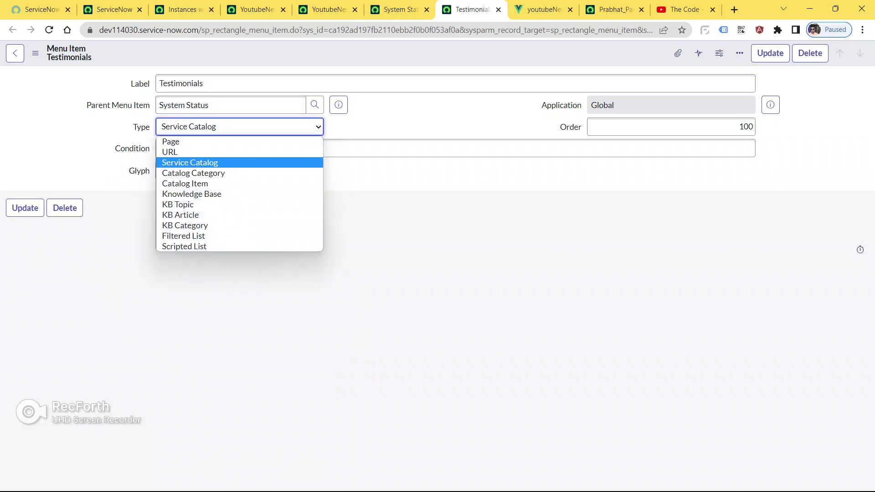
key("Up")
key("Up")
key("Return")
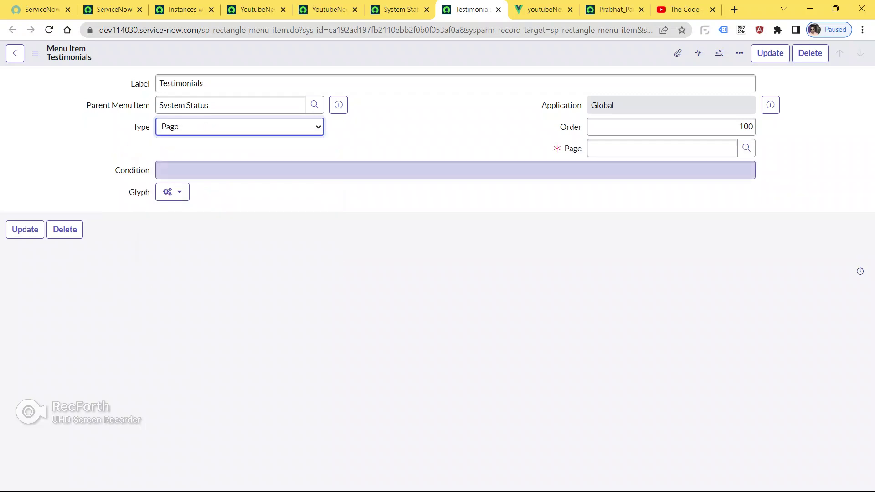
- Select quick_link_preview as the Testimonials item's page and save the record
left_click(746, 148)
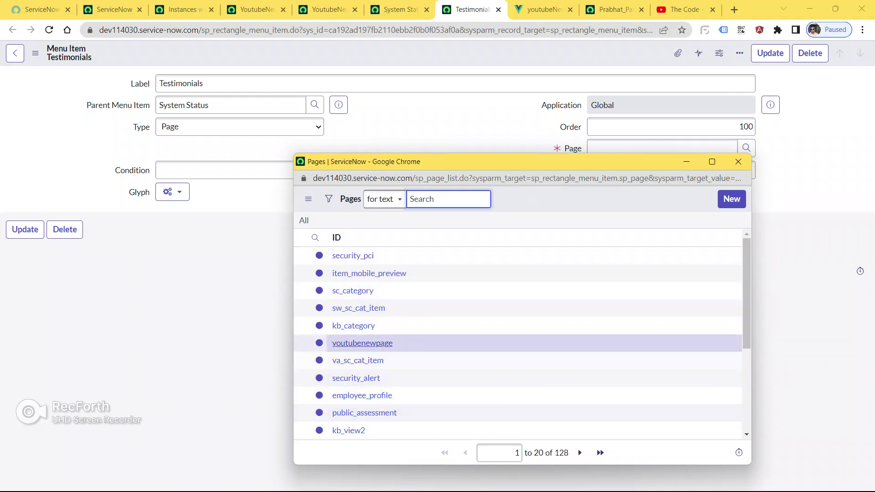
scroll(456, 310, "down", 3)
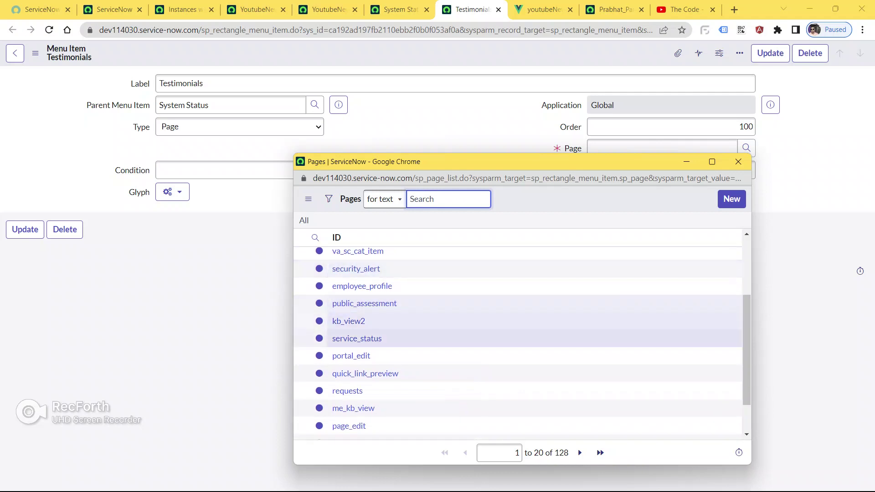
left_click(365, 374)
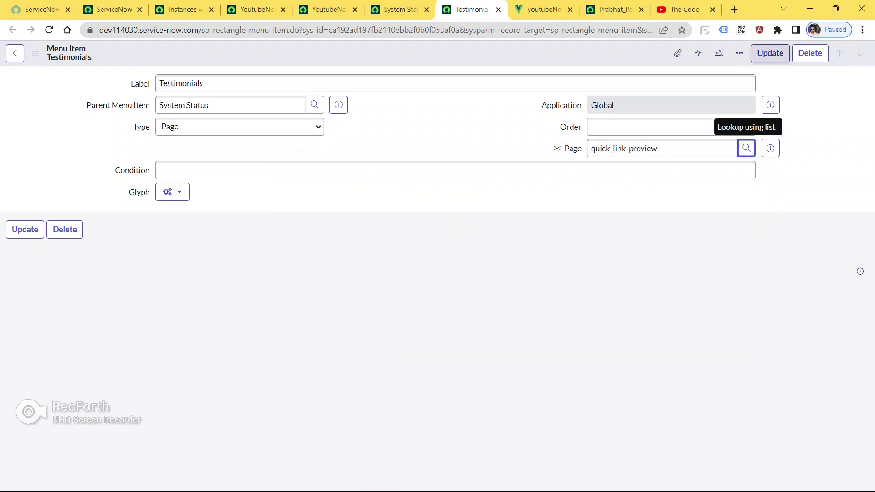
left_click(770, 53)
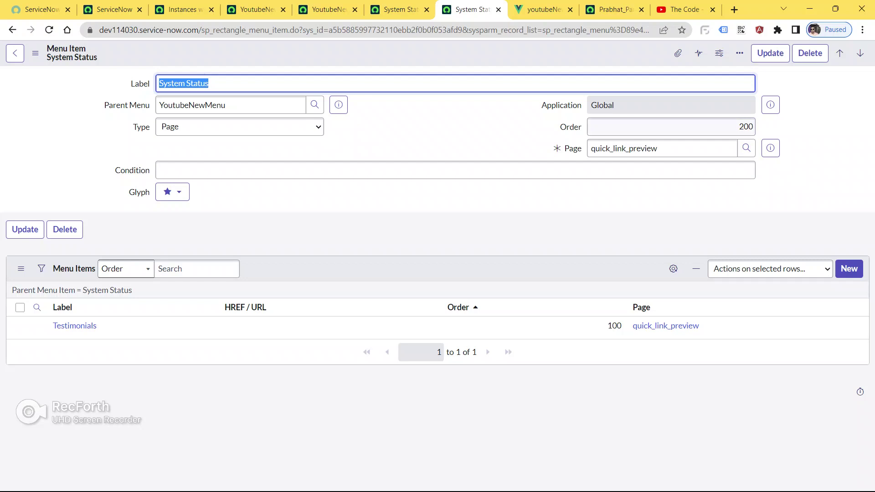
- Reload the youtubesr portal page and expand System Status in its navigation bar
key("ctrl+Tab")
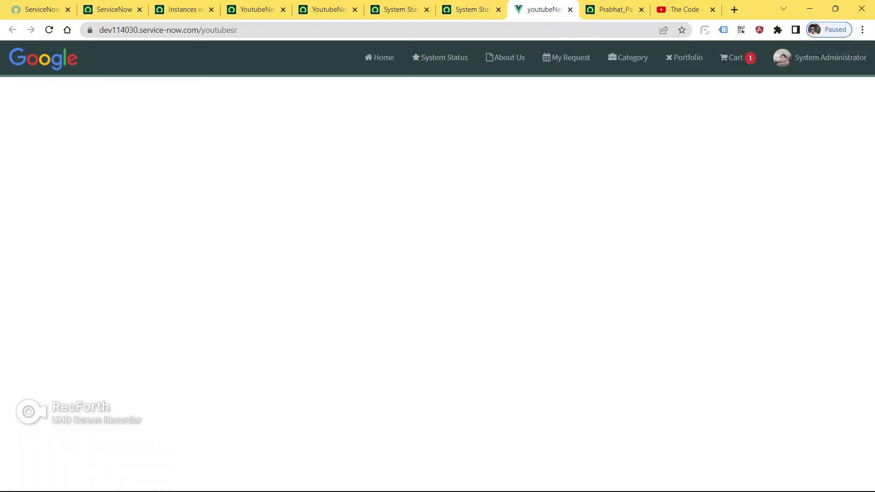
left_click(49, 30)
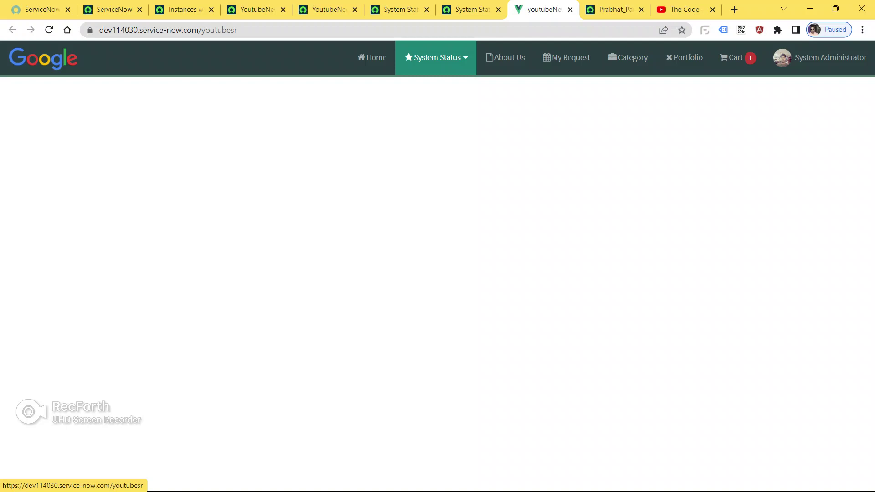
left_click(436, 58)
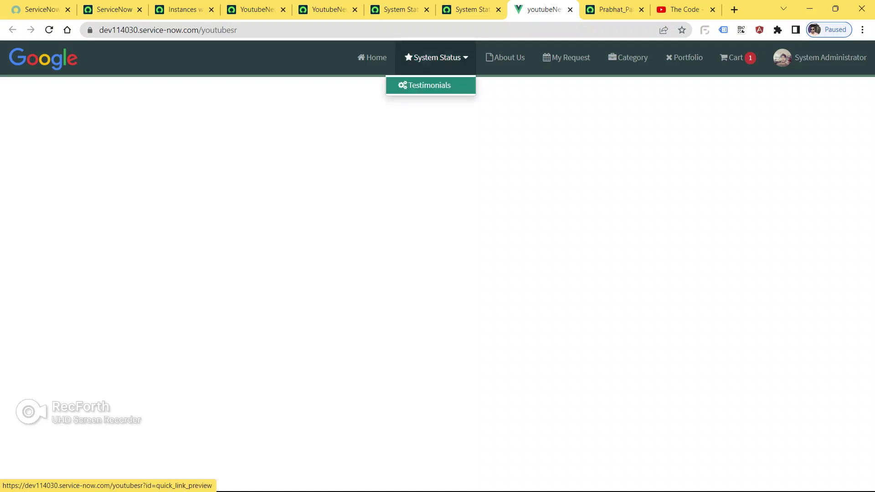
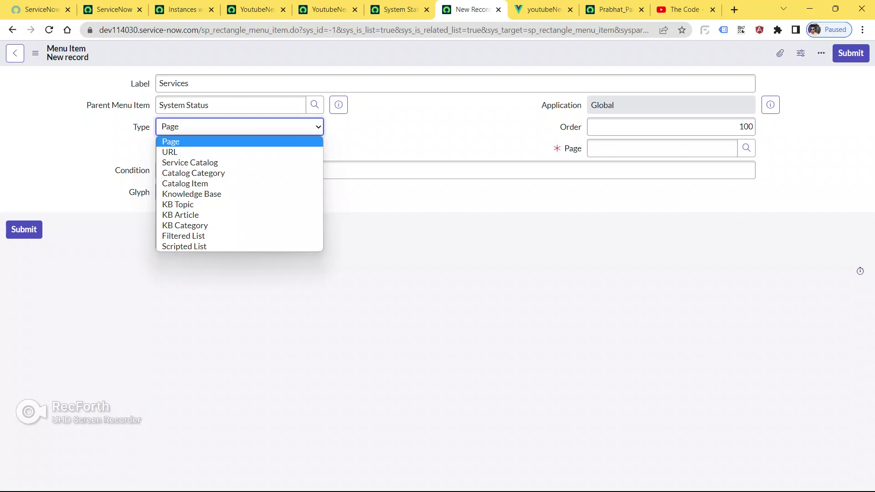
- Set the new Services item's type to URL and fill its HREF / URL with the address copied from the other open portal homepage
key("Down")
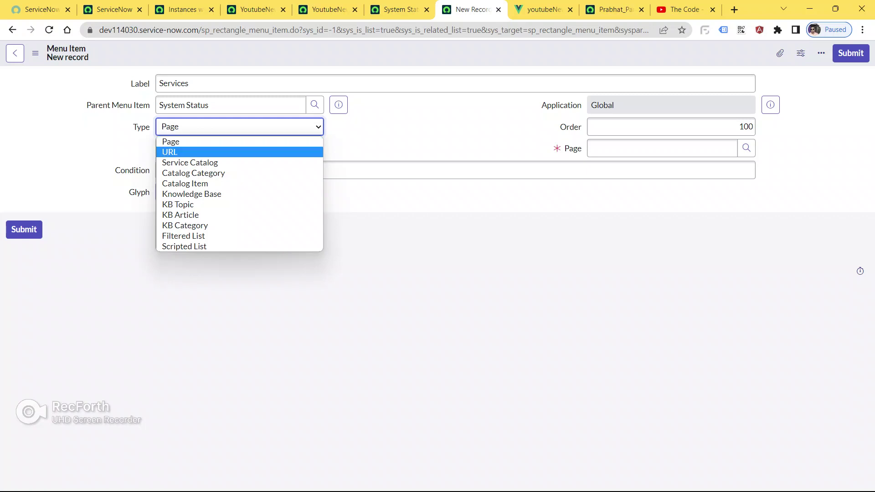
key("Return")
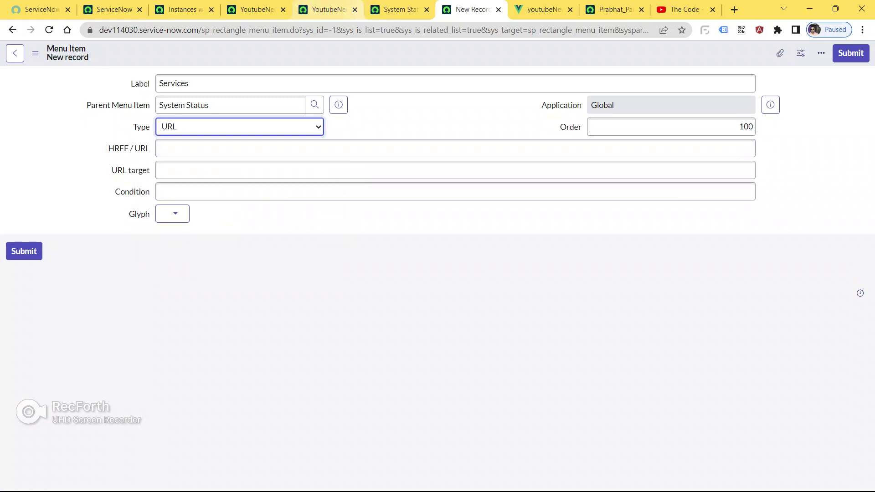
left_click(613, 9)
key("ctrl+l")
key("ctrl+c")
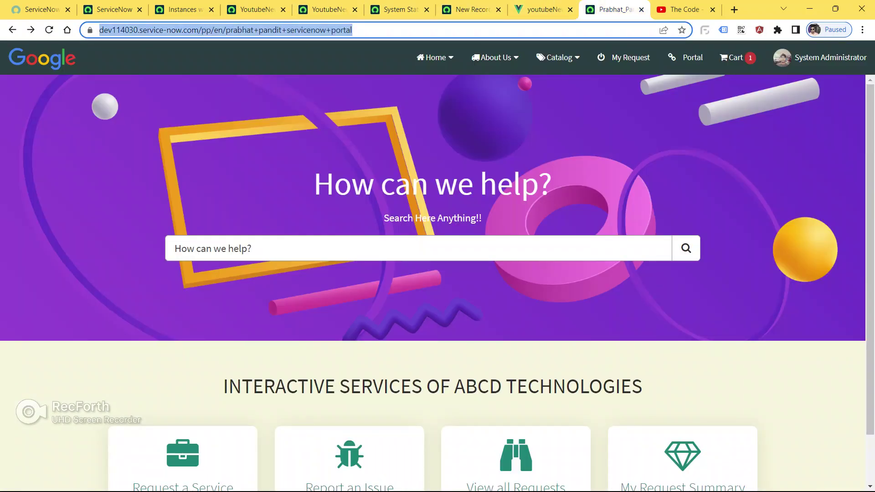
left_click(394, 10)
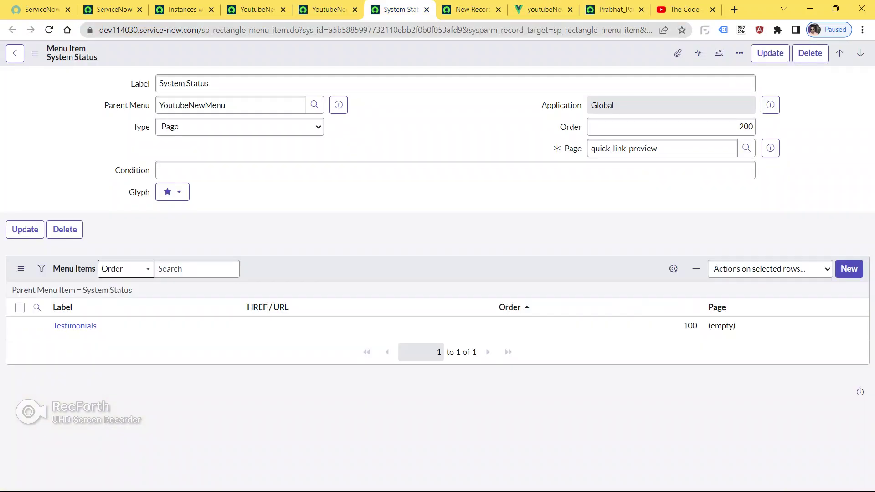
left_click(473, 9)
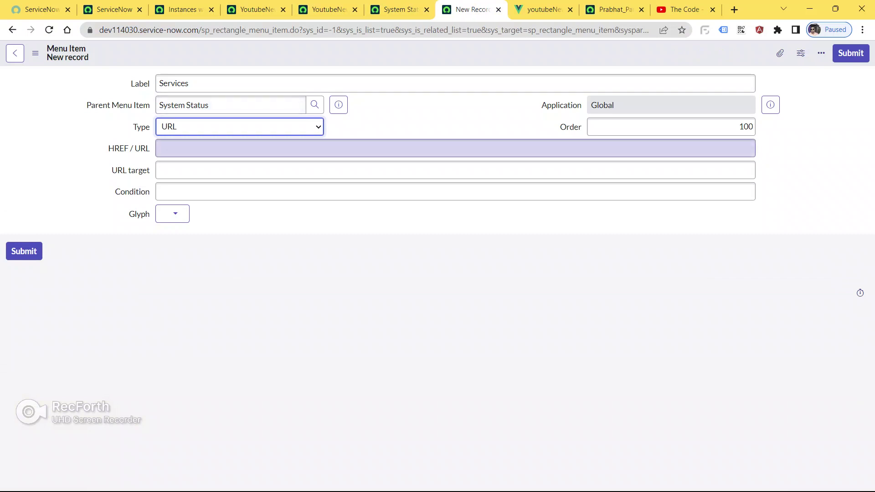
left_click(228, 148)
key("ctrl+v")
- Set the Services item's URL target to blank, choose the fa-link icon as its glyph, and submit the record
left_click(228, 170)
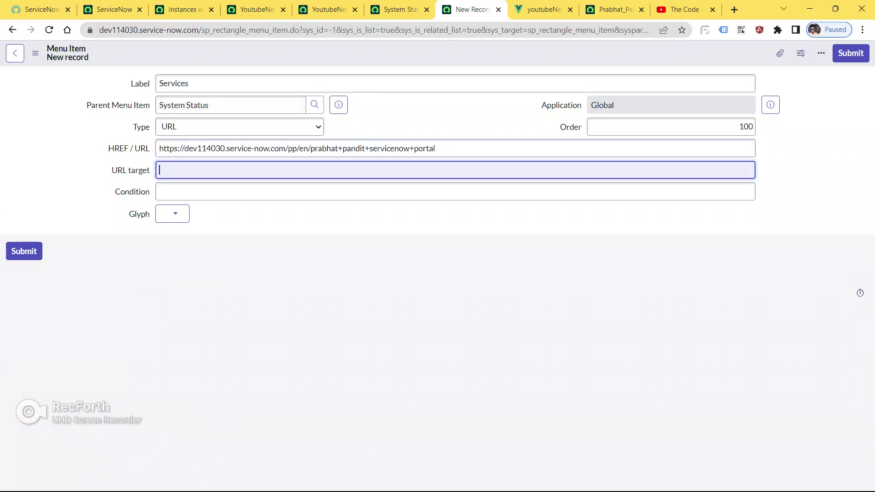
type("blank")
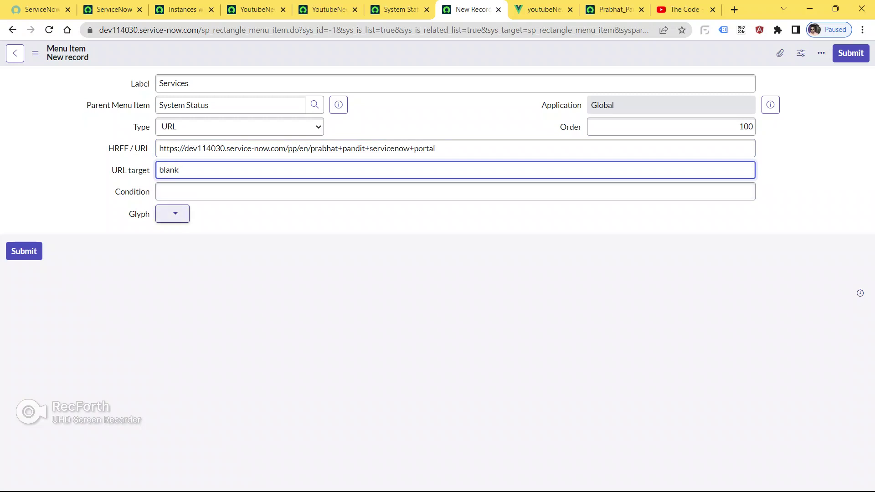
left_click(173, 214)
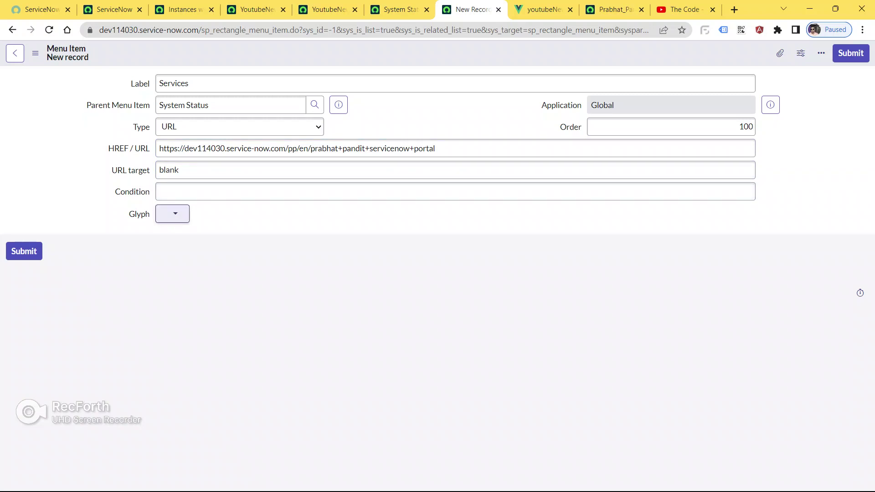
left_click(173, 214)
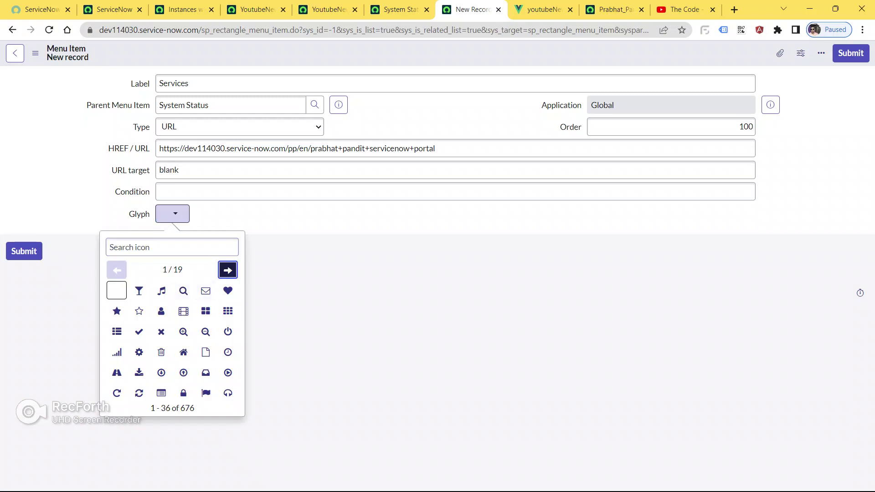
left_click(228, 270)
left_click(228, 270)
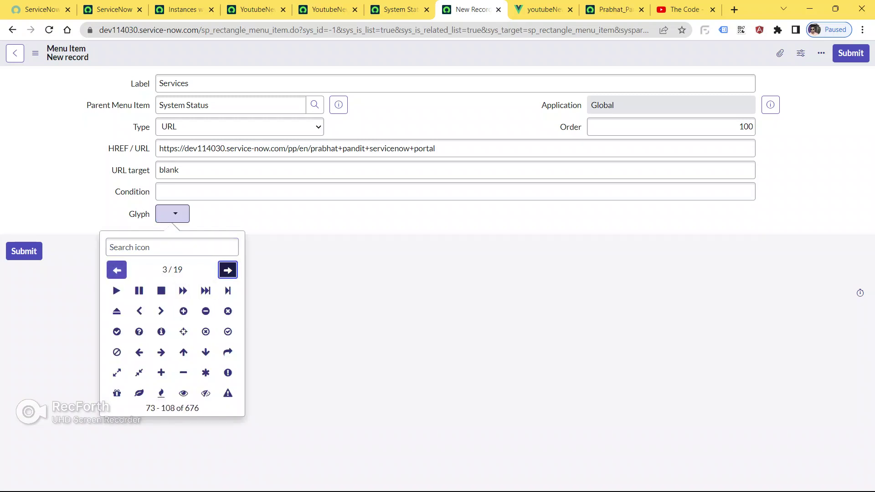
left_click(228, 270)
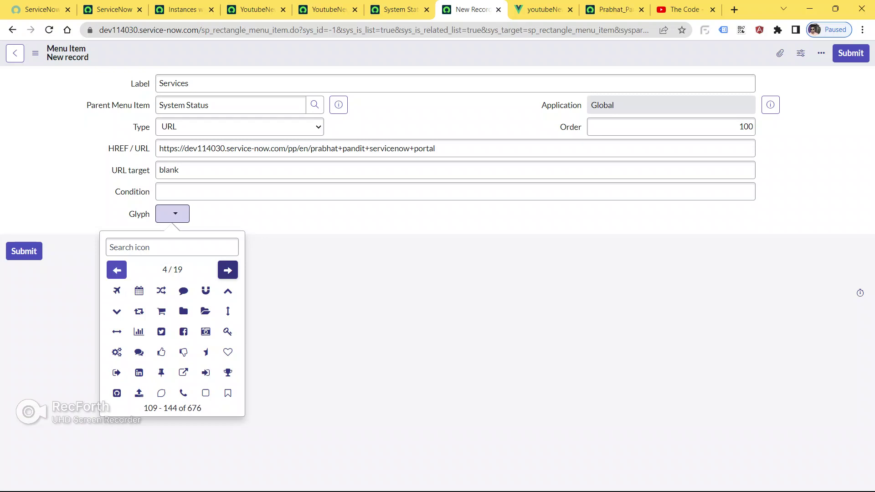
left_click(228, 270)
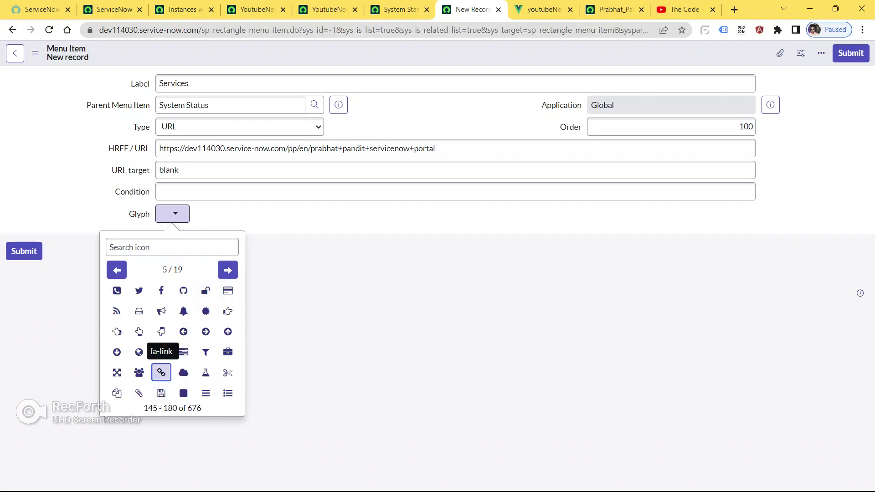
left_click(162, 373)
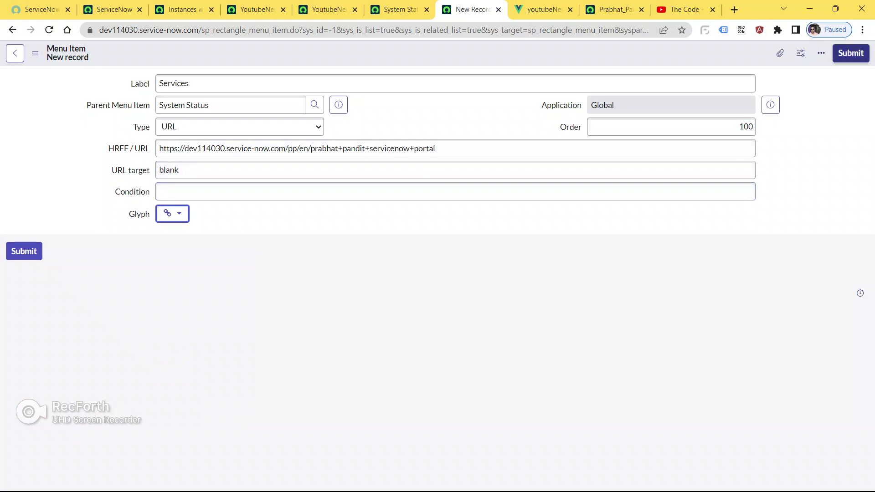
left_click(851, 53)
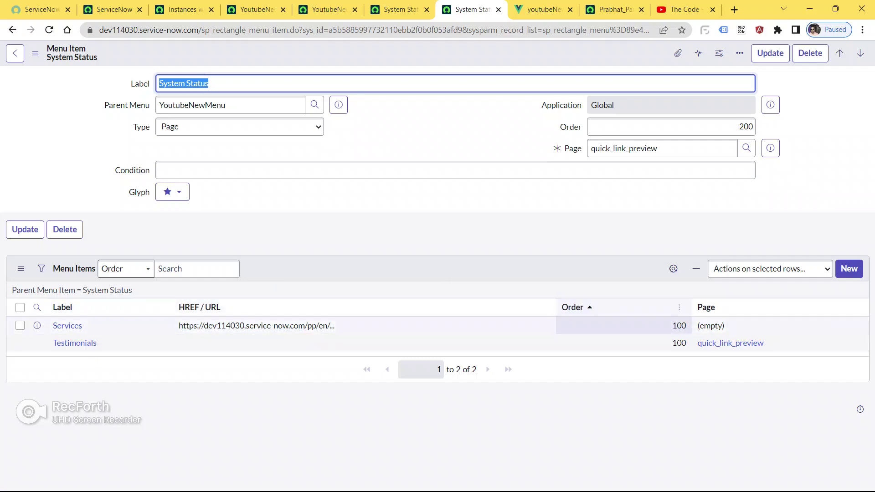
- Set the Services item's order to 200 in the System Status record's Menu Items list
double_click(625, 326)
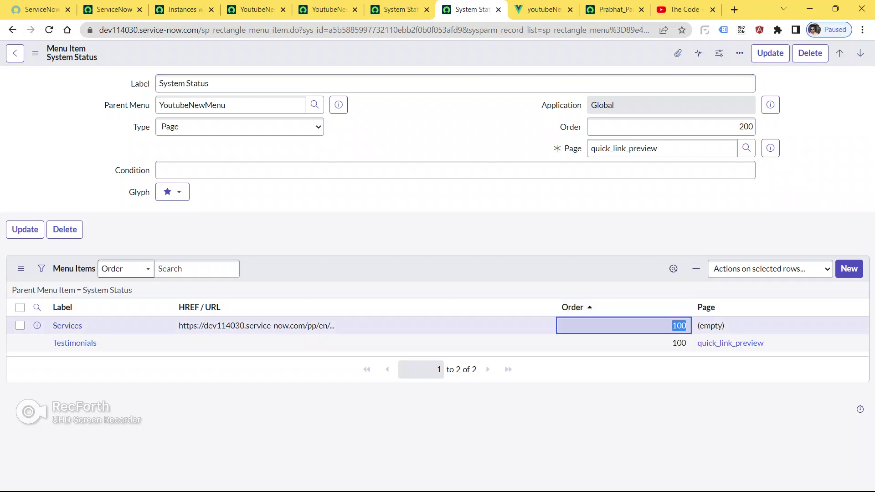
left_click(686, 325)
key("Return")
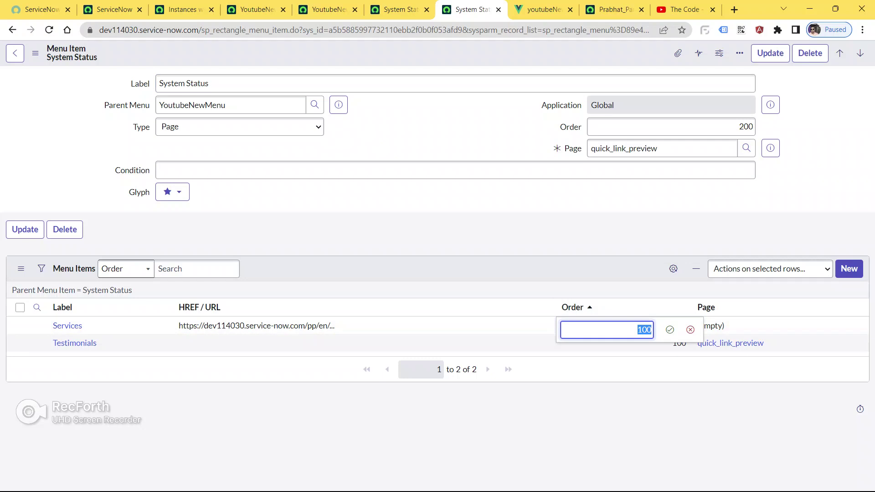
left_click(641, 329)
key("BackSpace")
type("2")
key("Return")
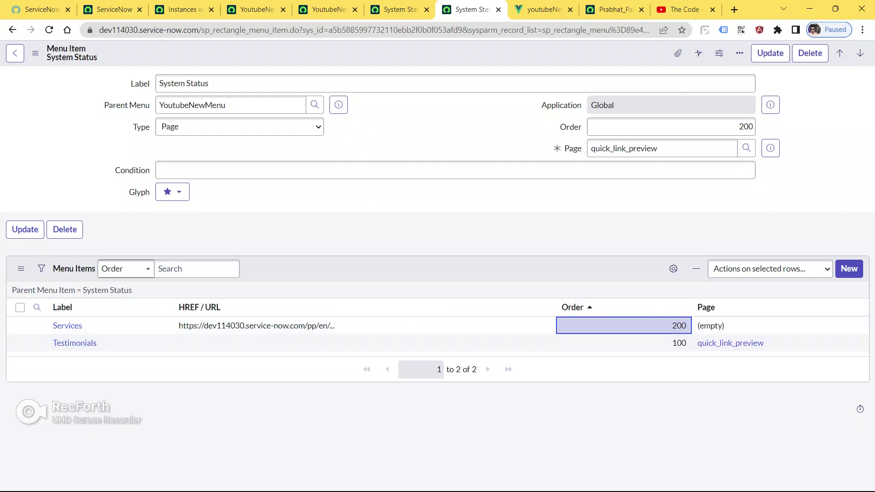
- Reload the youtubesr portal page and open Services from the System Status dropdown to test its link
left_click(543, 10)
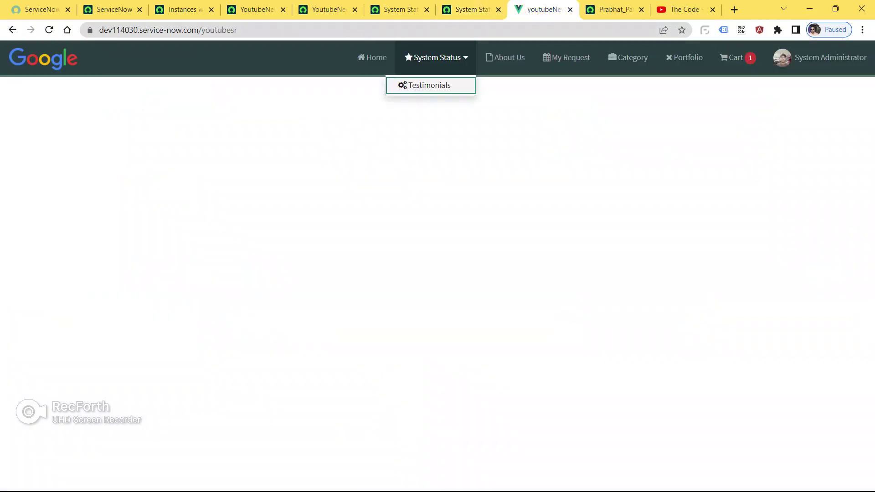
key("ctrl+l")
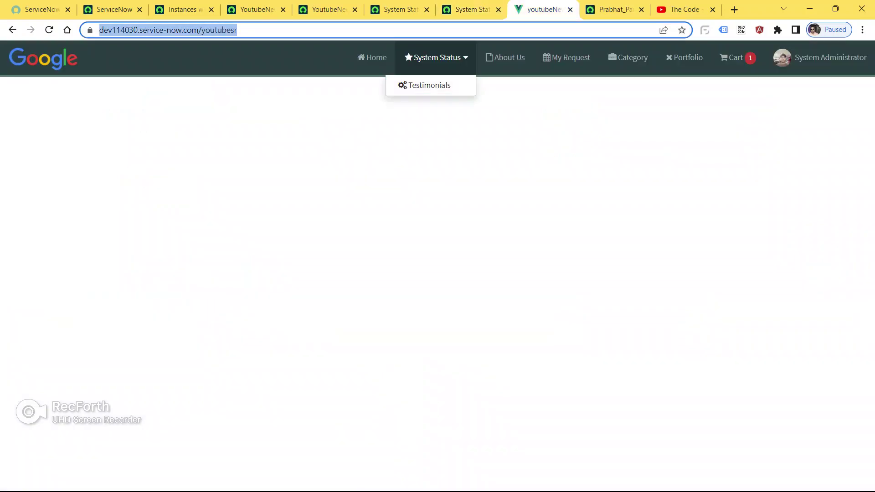
key("Return")
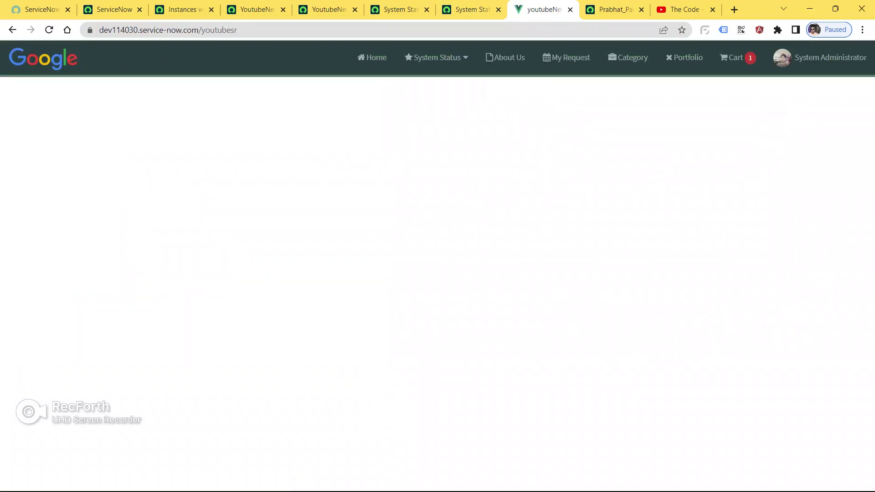
left_click(437, 57)
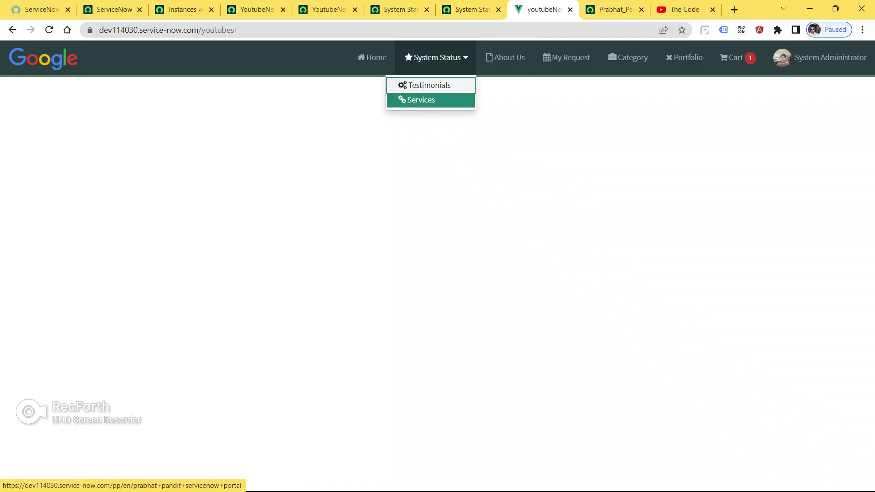
left_click(421, 100)
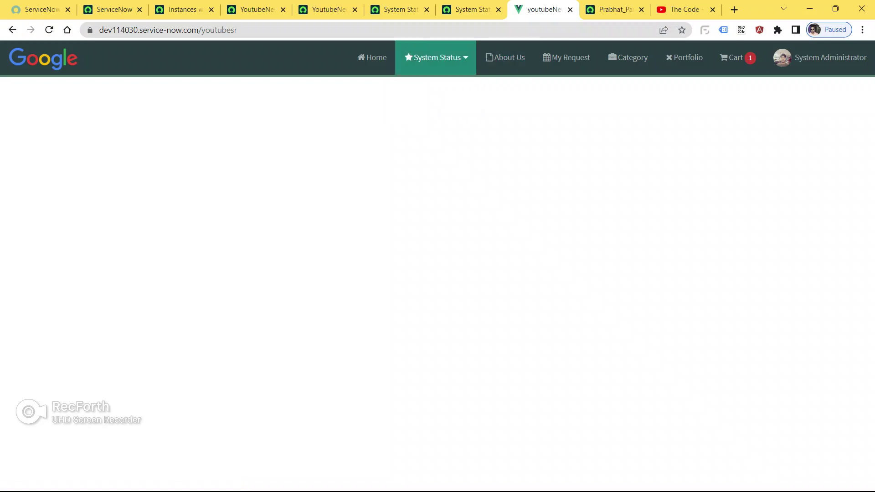
- Return to the System Status record and start a new child menu item labelled Web Development with type Page
left_click(437, 58)
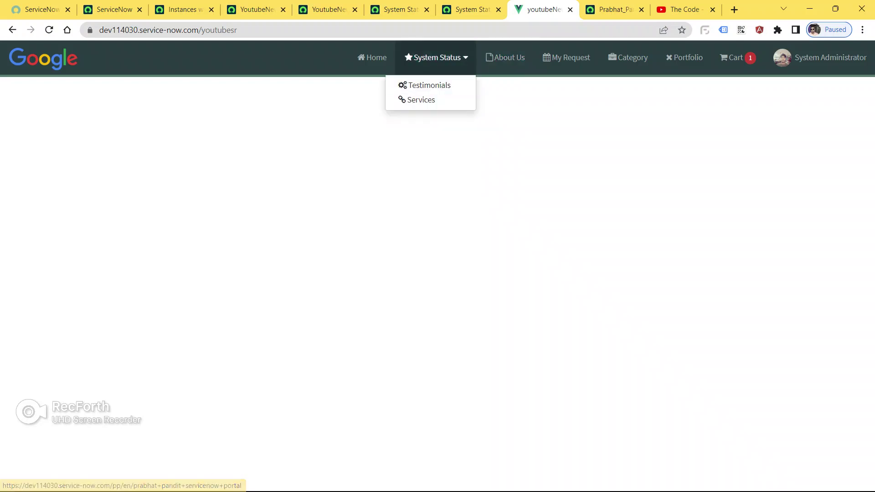
left_click(472, 10)
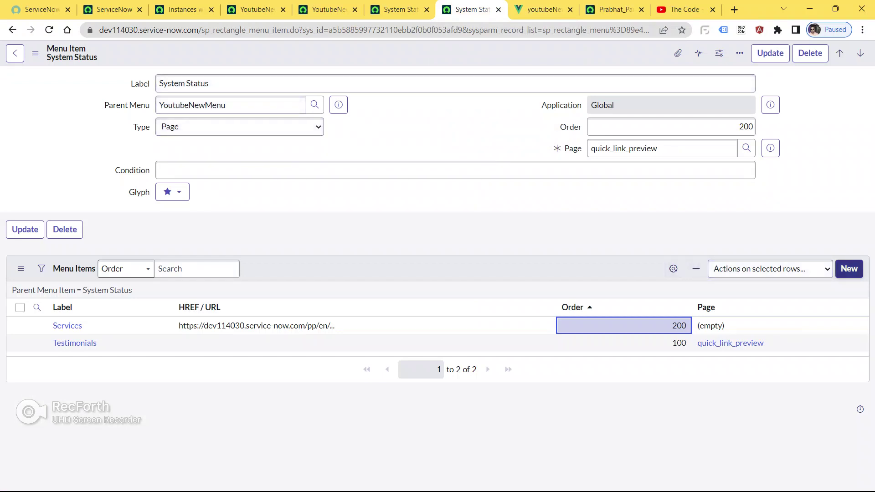
left_click(849, 269)
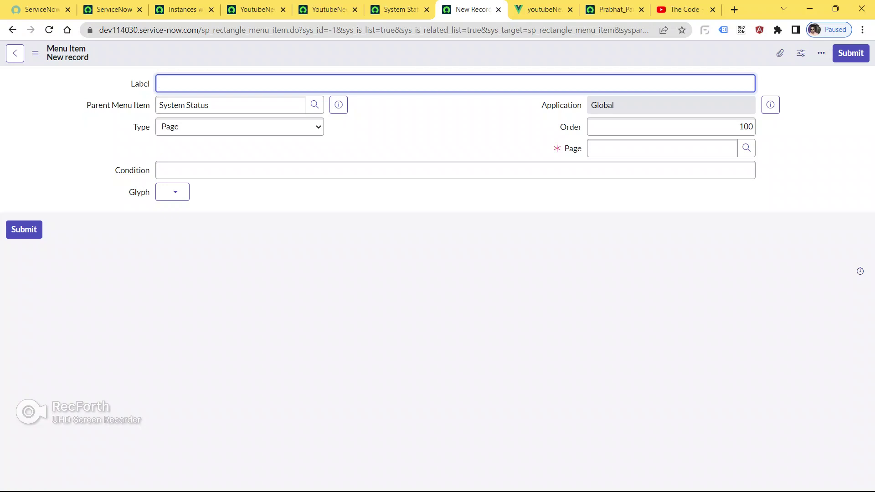
type("Web Development")
left_click(240, 127)
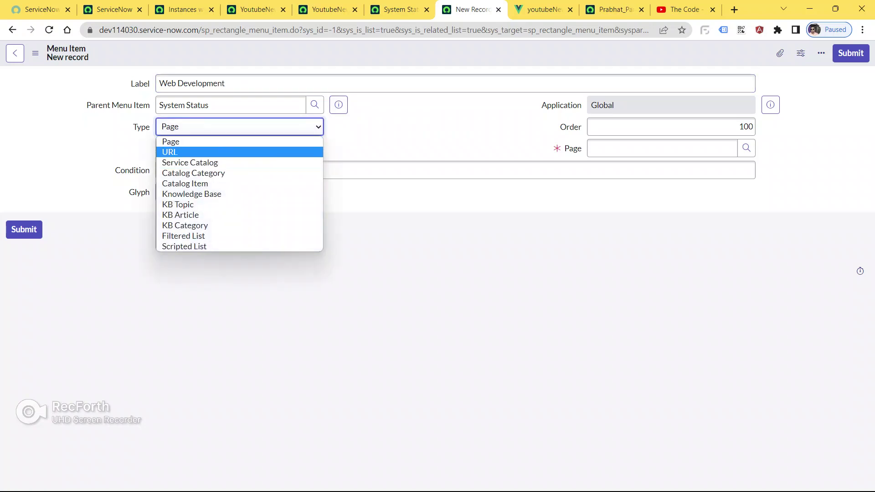
key("Return")
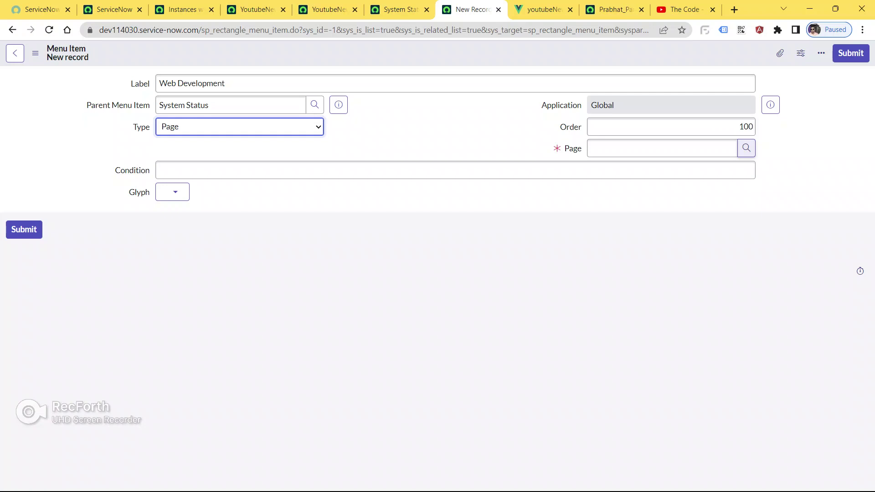
- Set the Web Development item's page to service_status and its order to 300
left_click(746, 148)
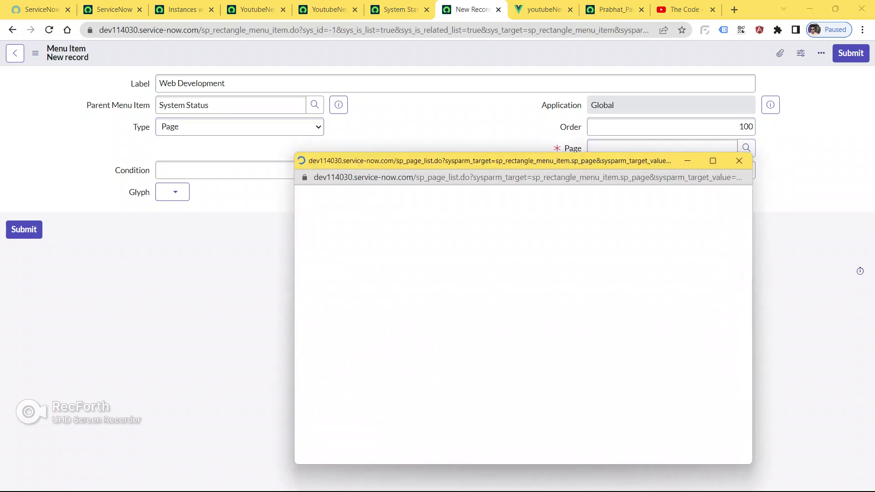
scroll(501, 356, "down", 3)
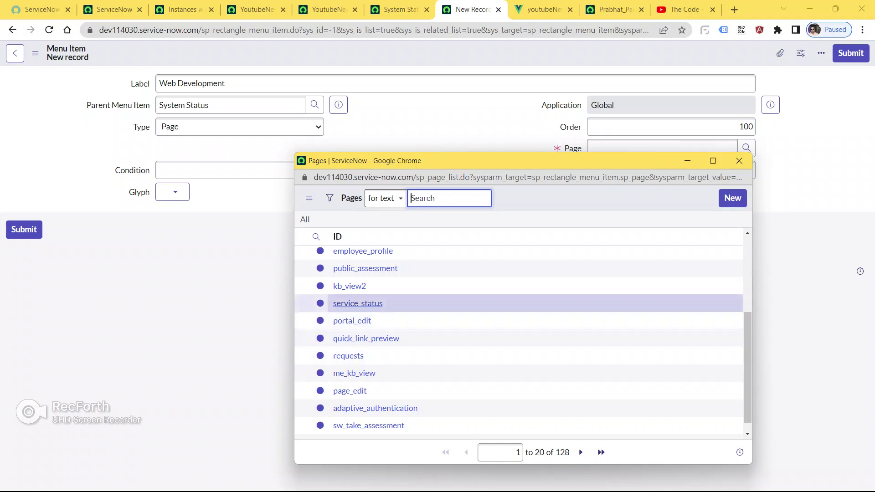
left_click(358, 303)
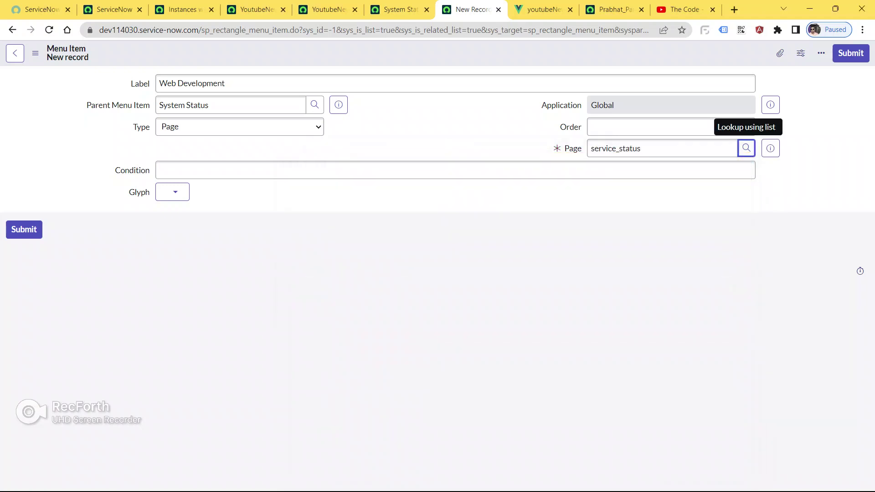
left_click(670, 126)
type("100")
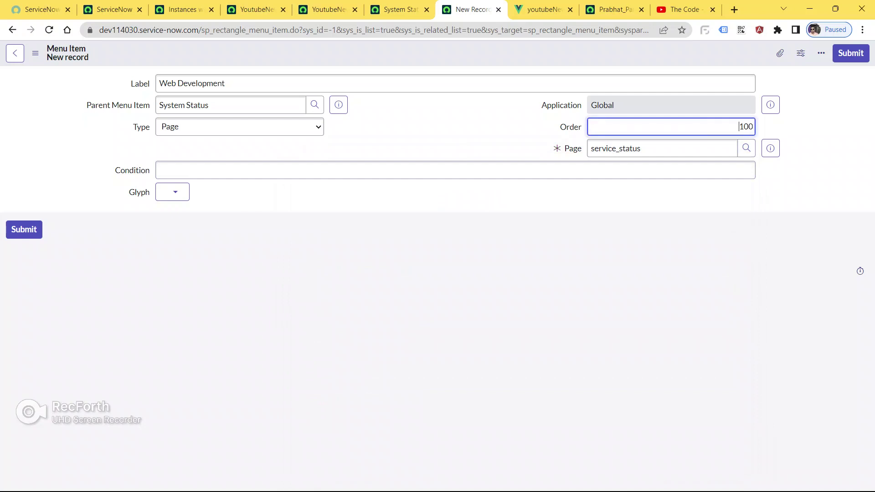
type("3")
- Choose the gift icon as the Web Development item's glyph and submit the record
left_click(173, 192)
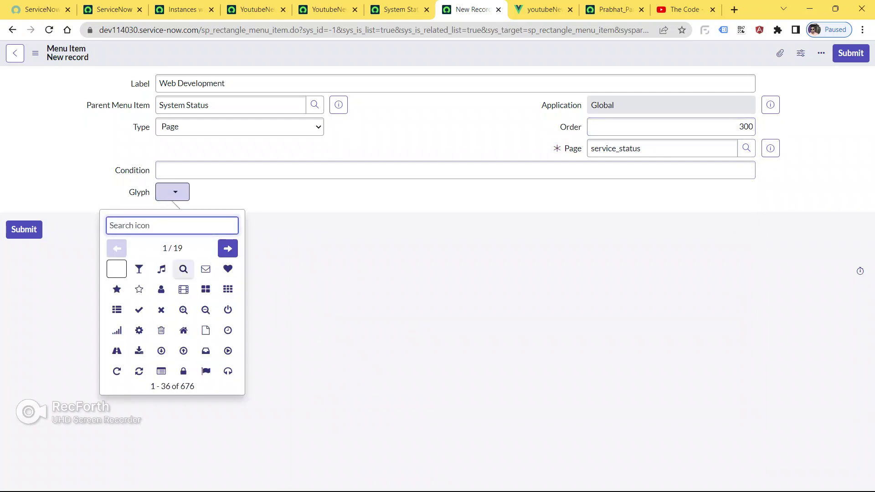
left_click(227, 249)
left_click(228, 249)
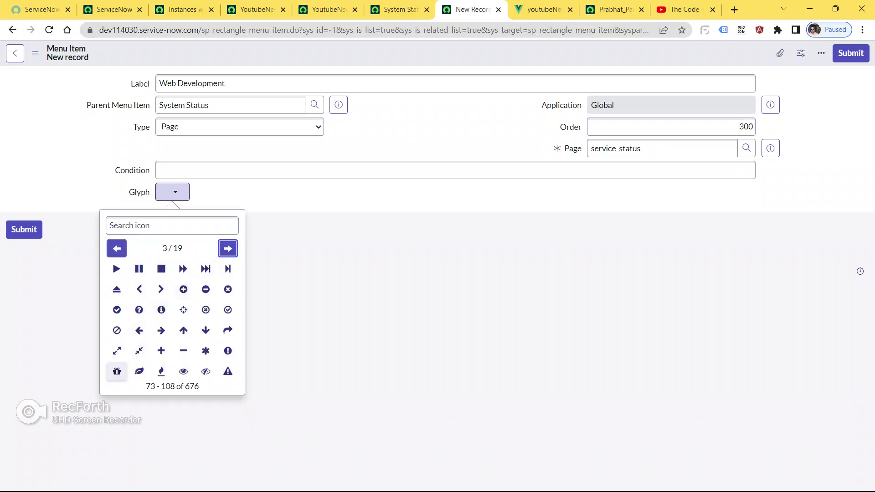
left_click(117, 371)
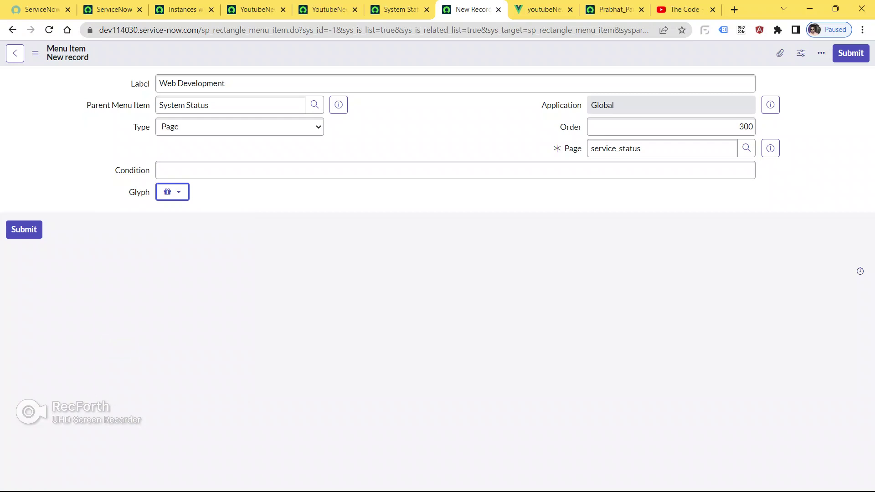
left_click(24, 229)
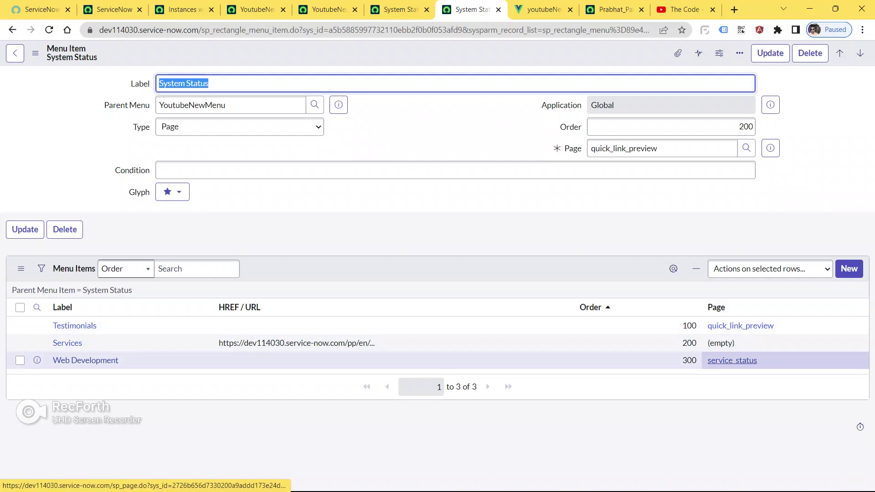
- Reload the youtubesr portal page and expand the System Status dropdown to check its child items
key("ctrl+Tab")
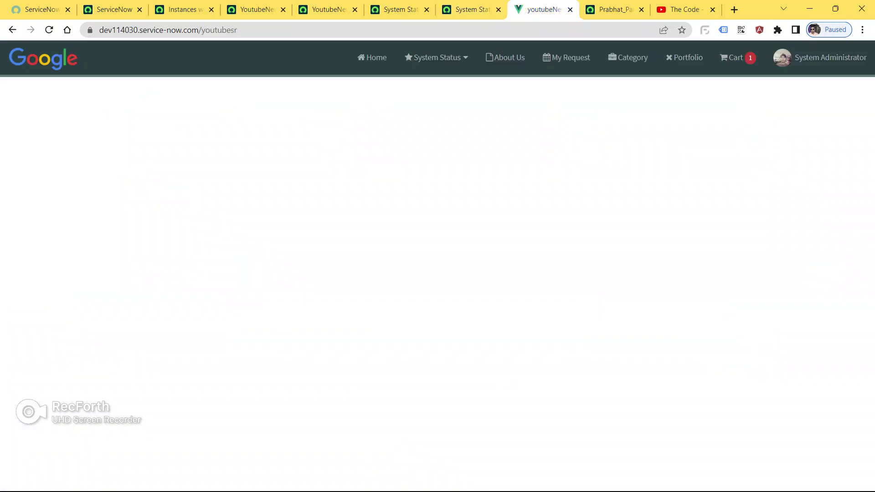
key("ctrl+l")
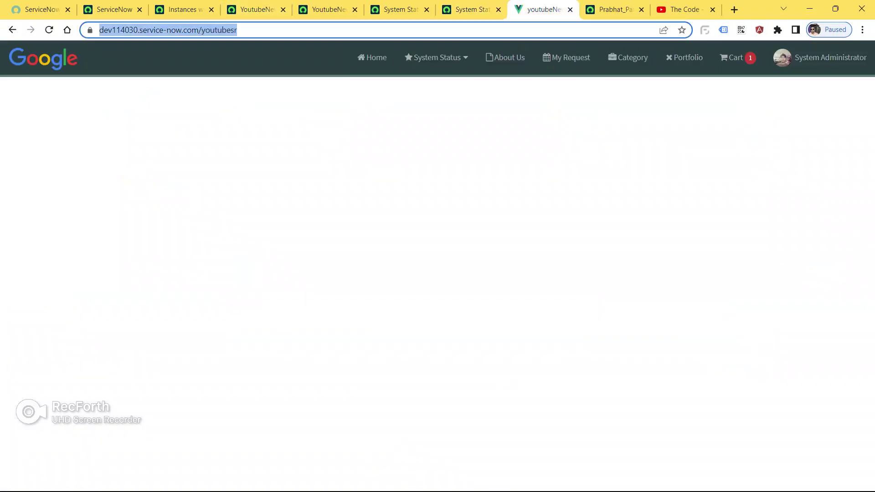
key("Return")
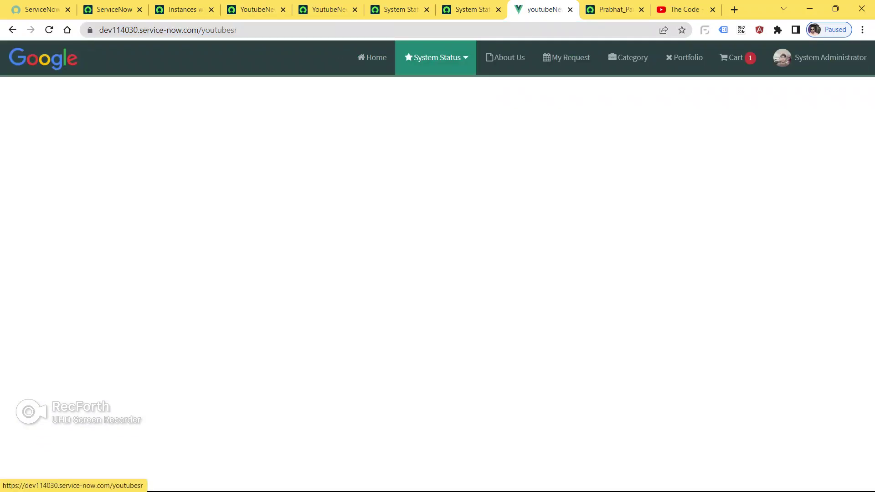
left_click(435, 58)
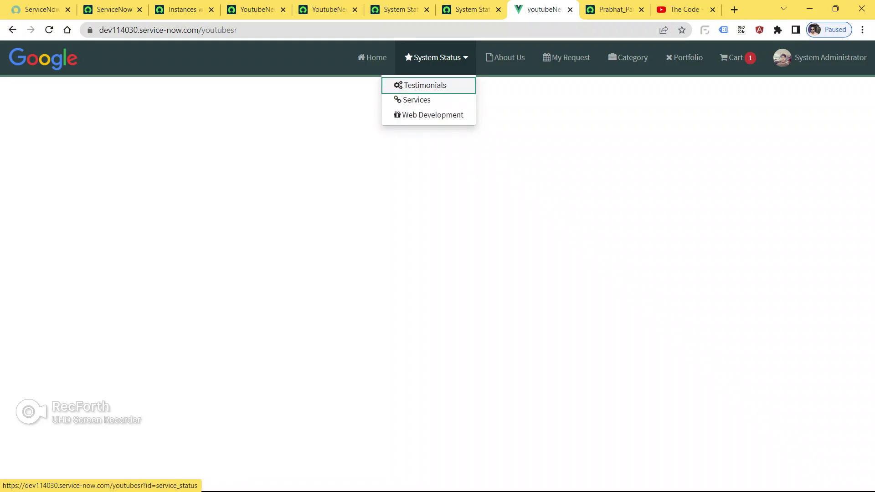
left_click(435, 57)
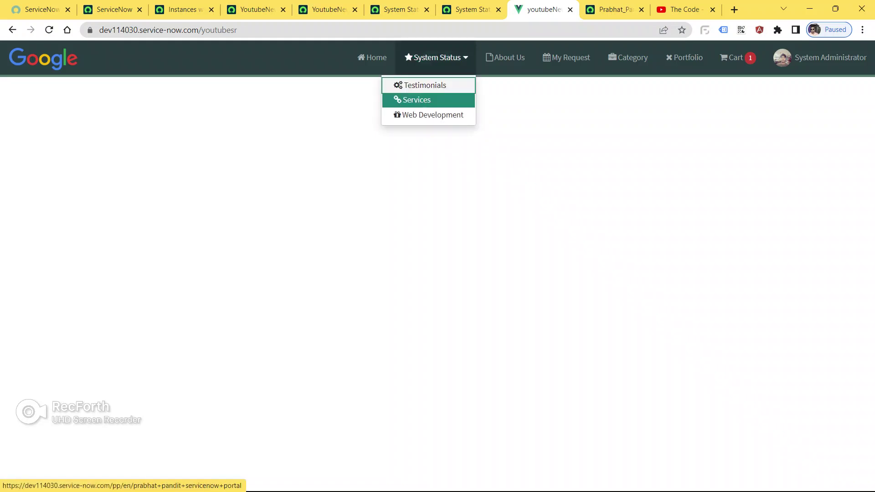
- Start another child menu item under System Status labelled Mobile Application, with type URL and order 400
key("ctrl+shift+Tab")
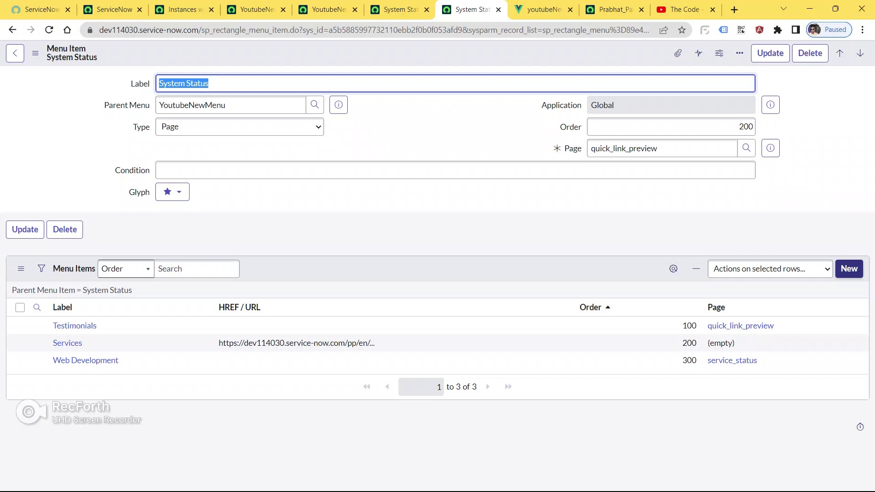
left_click(849, 269)
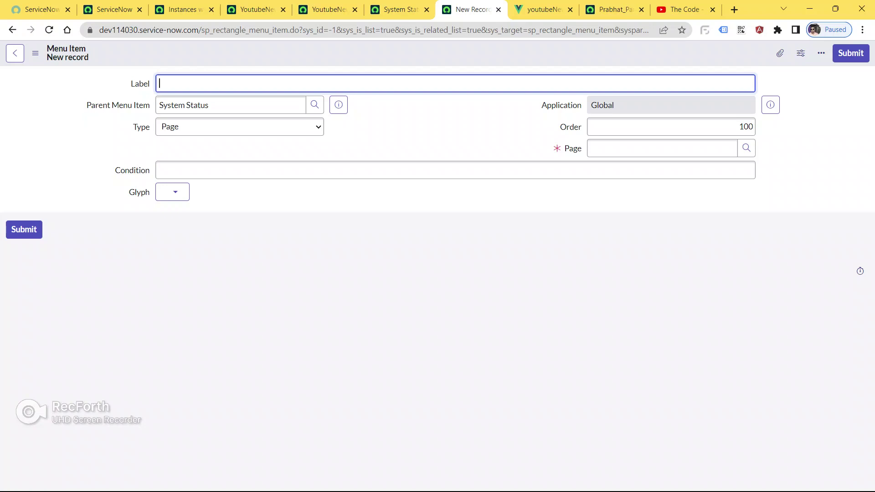
type("Mobile Application")
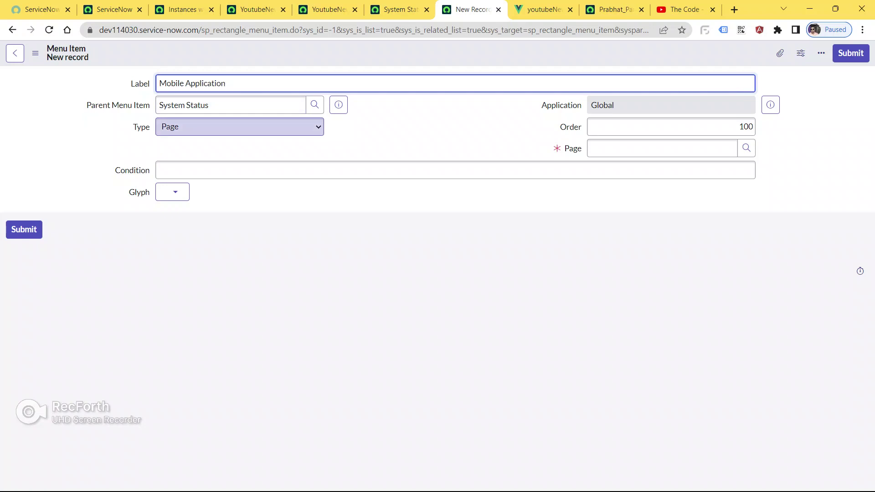
left_click(239, 126)
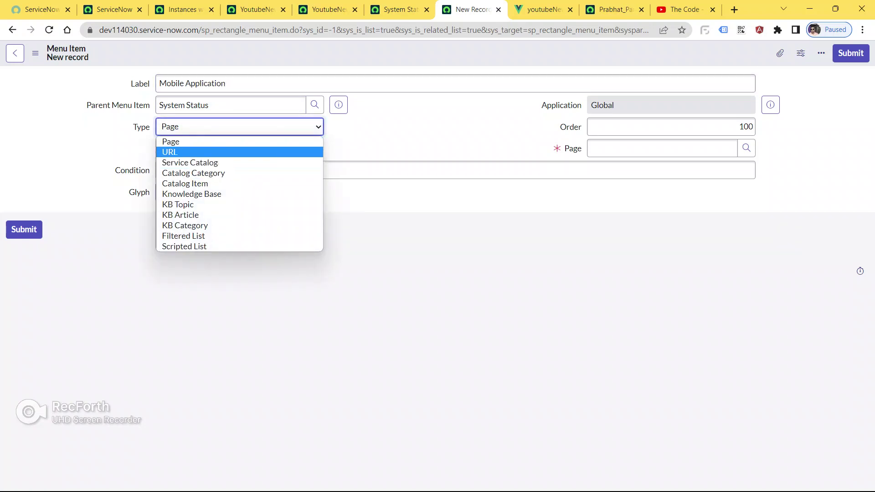
left_click(239, 151)
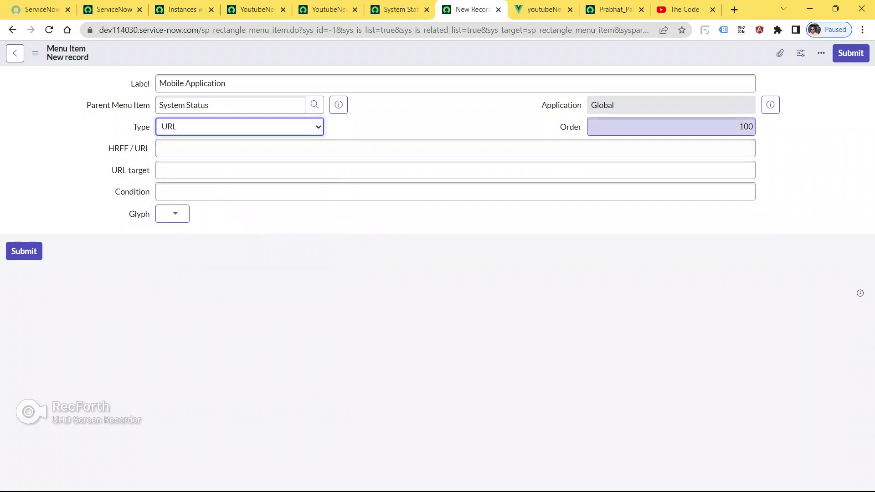
left_click(742, 127)
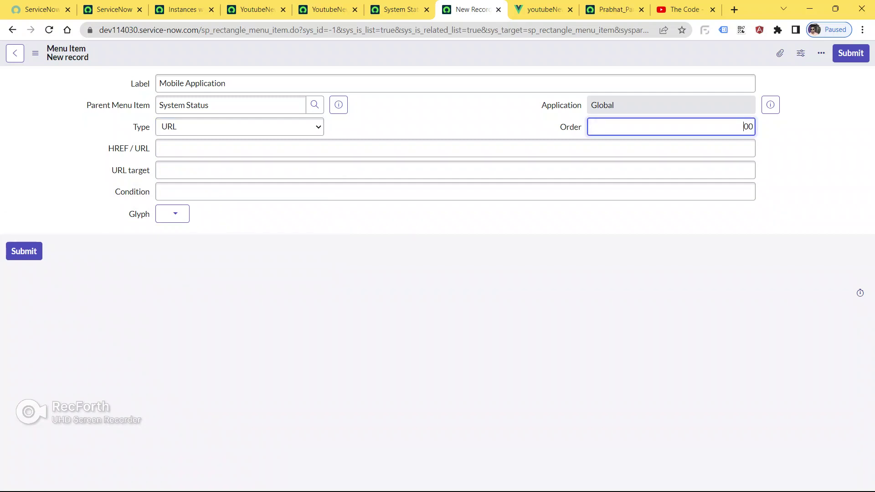
type("4")
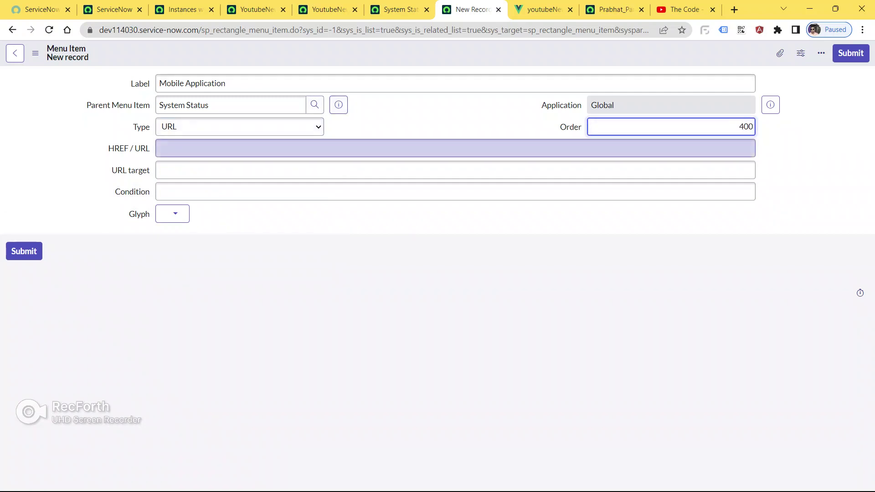
- Fill the Mobile Application item's HREF / URL with the address copied from the open youtubesr portal page
left_click(456, 148)
left_click(114, 9)
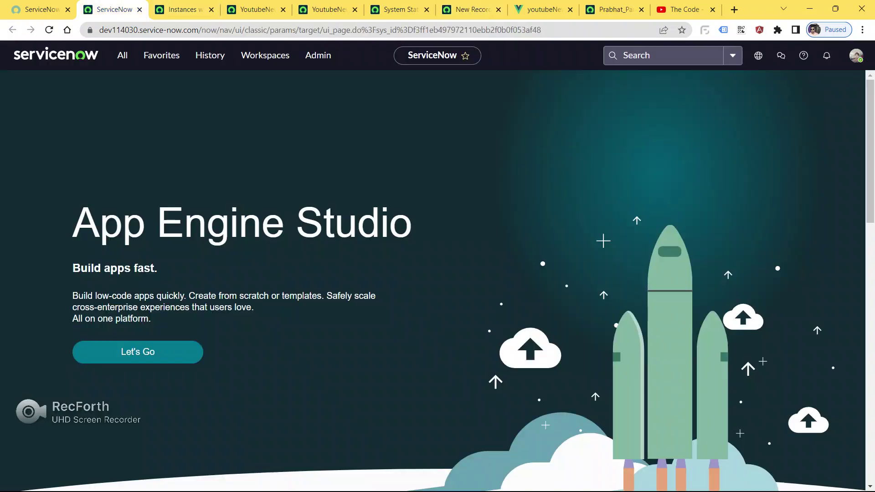
left_click(183, 9)
left_click(258, 10)
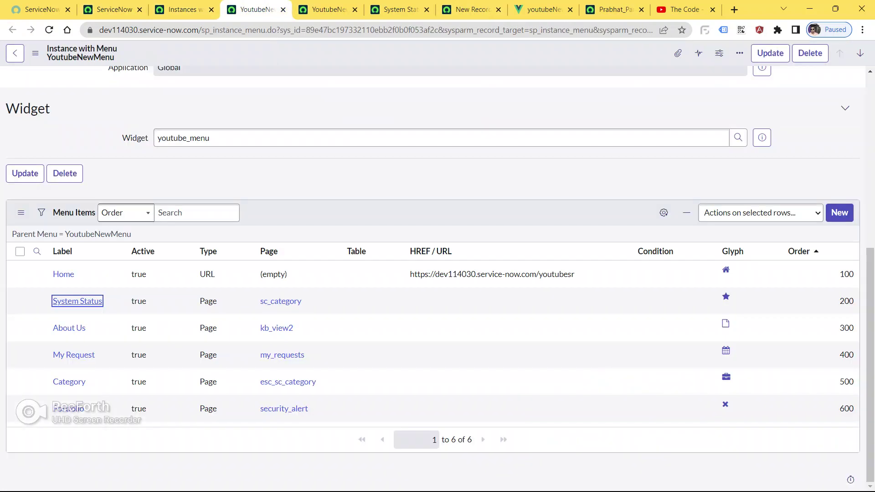
left_click(42, 9)
left_click(257, 9)
left_click(328, 9)
key("ctrl+Tab")
key("ctrl+Tab")
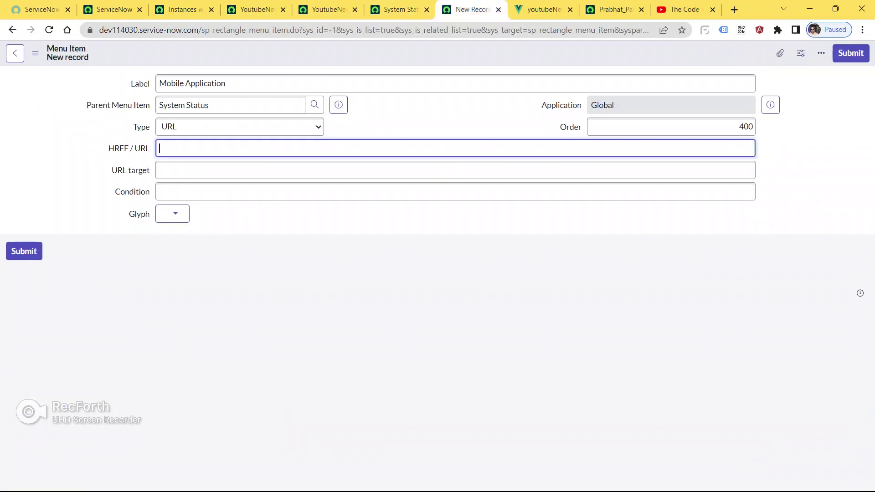
key("ctrl+Tab")
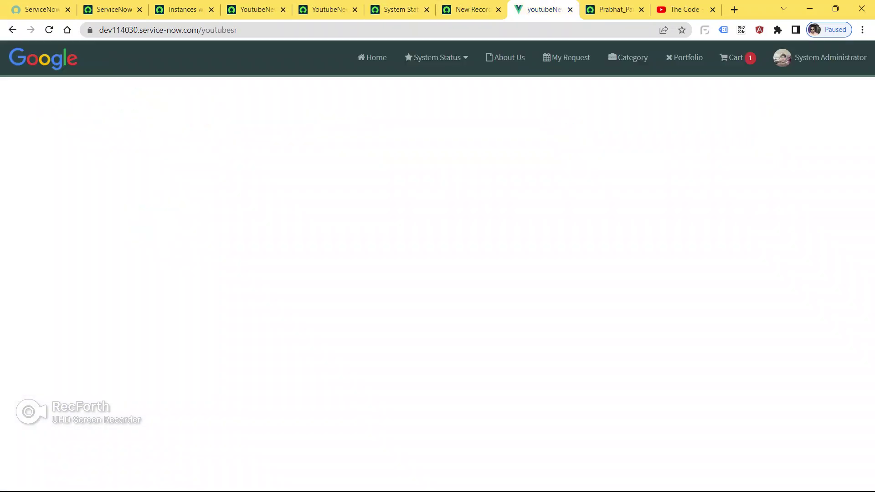
key("ctrl+l")
key("ctrl+c")
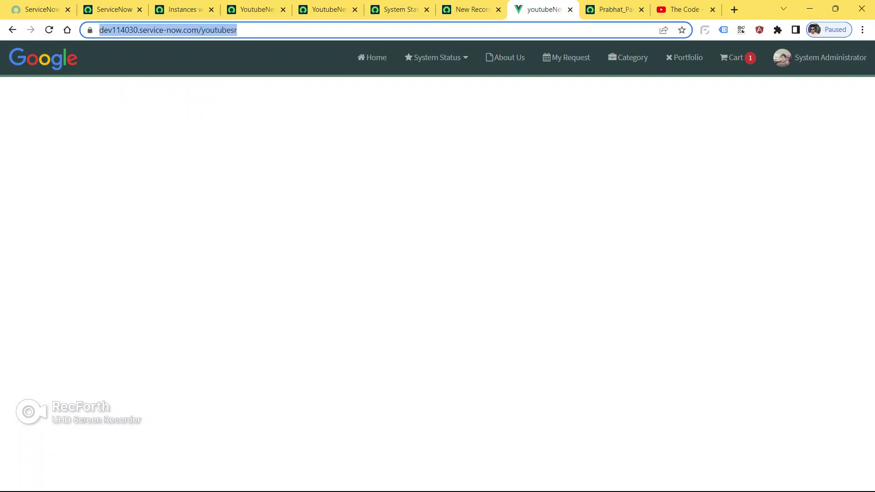
key("ctrl+shift+Tab")
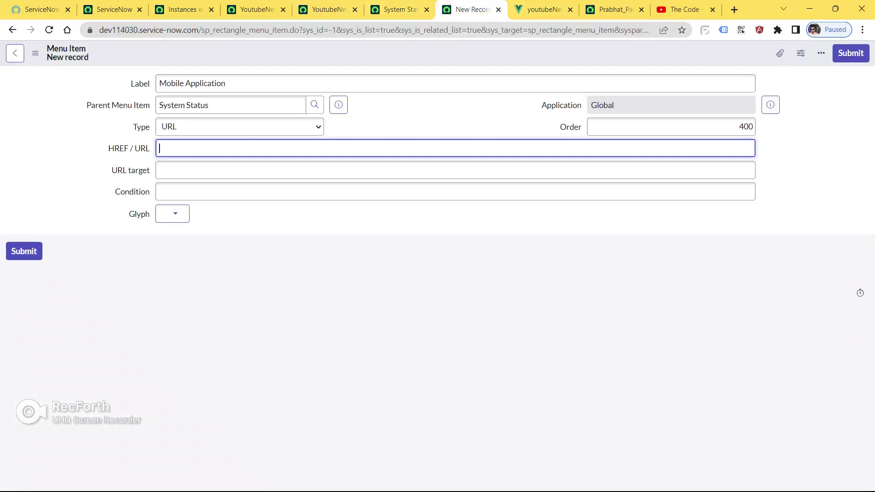
key("ctrl+v")
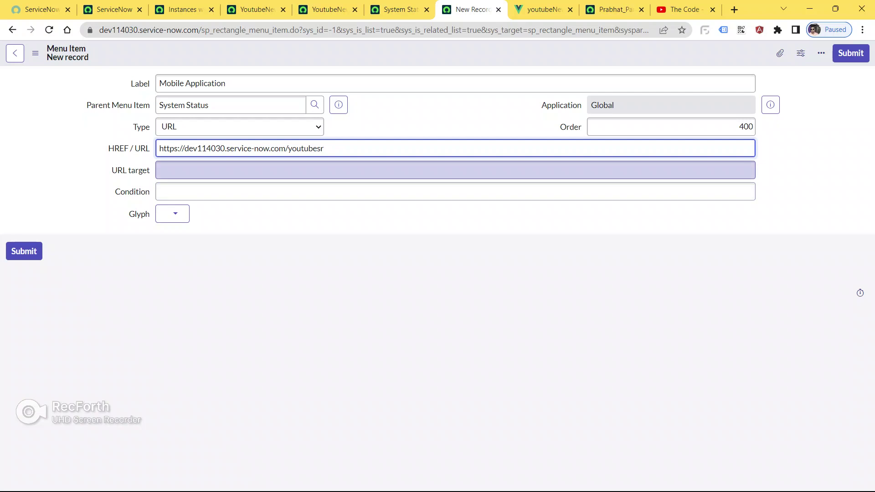
- Set the Mobile Application item's URL target to blank and choose the fa-coffee icon as its glyph
left_click(455, 170)
type("blank")
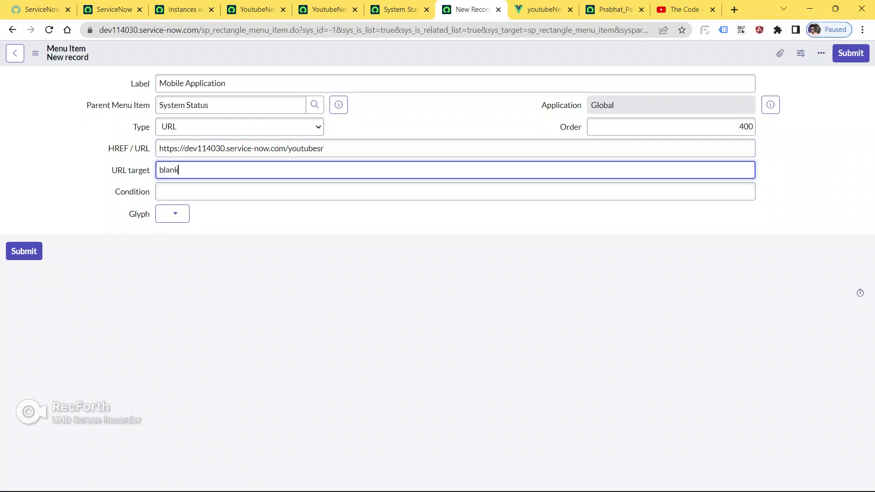
left_click(173, 214)
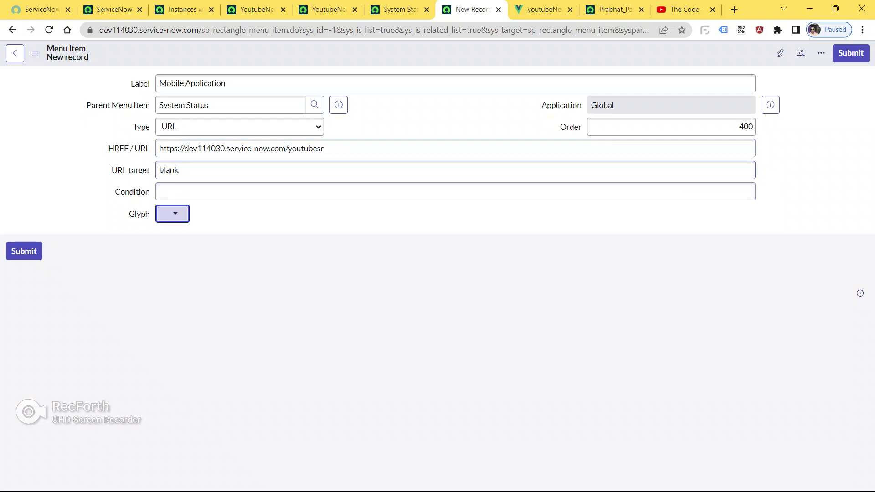
left_click(227, 270)
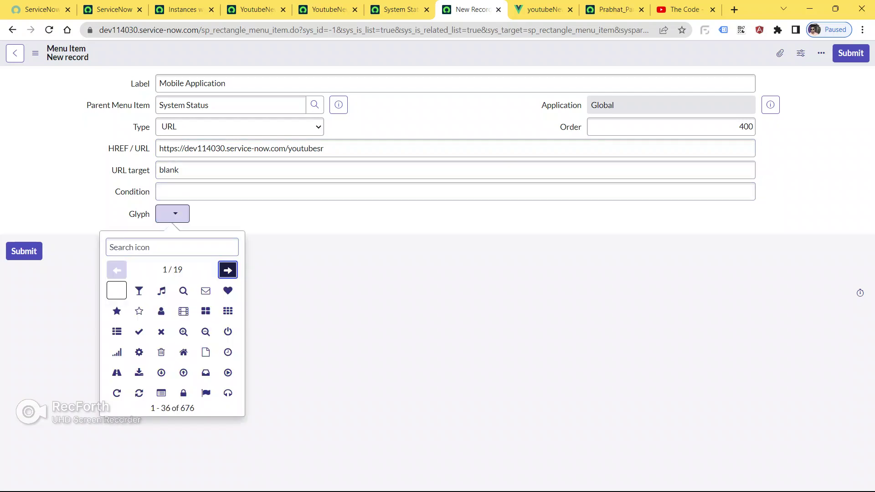
left_click(227, 269)
left_click(228, 270)
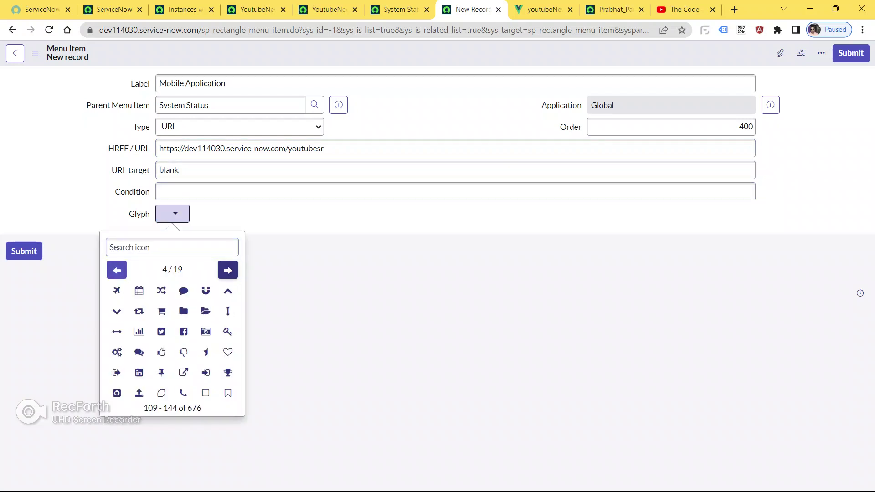
left_click(227, 270)
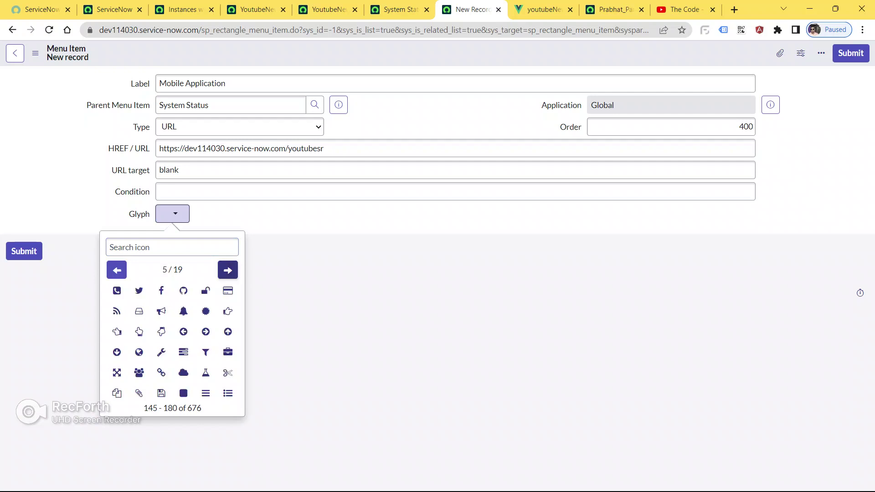
left_click(228, 270)
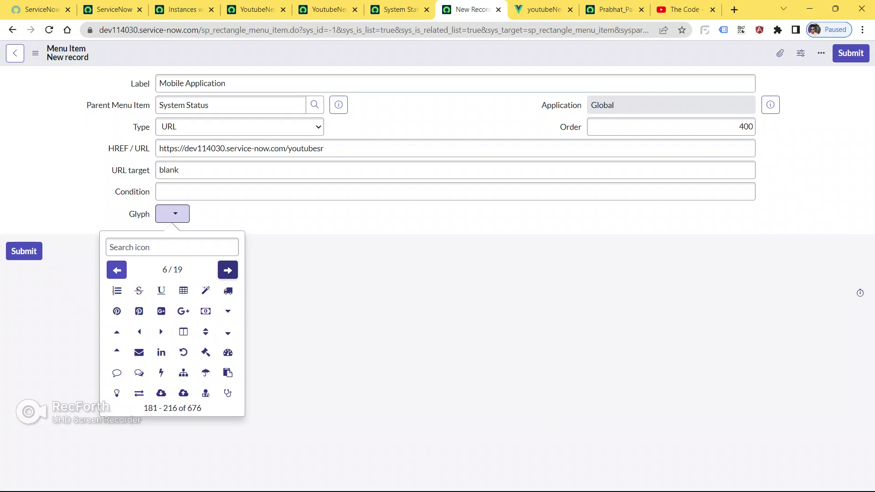
left_click(227, 270)
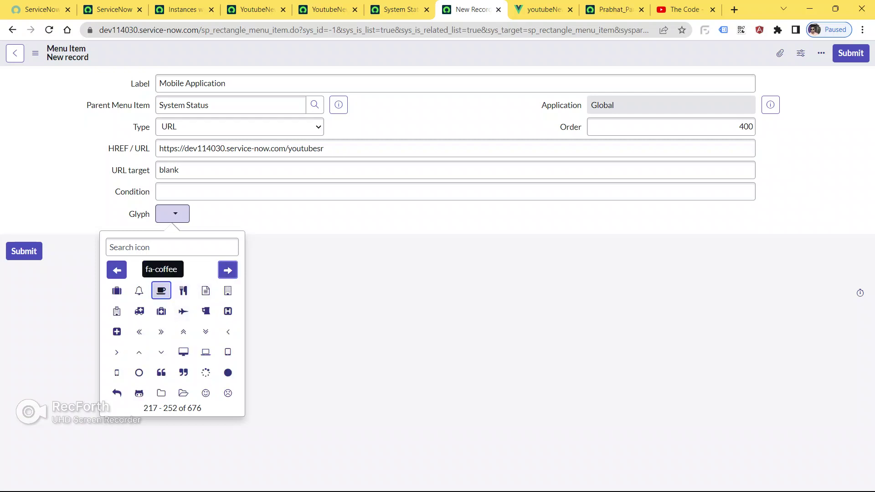
left_click(160, 290)
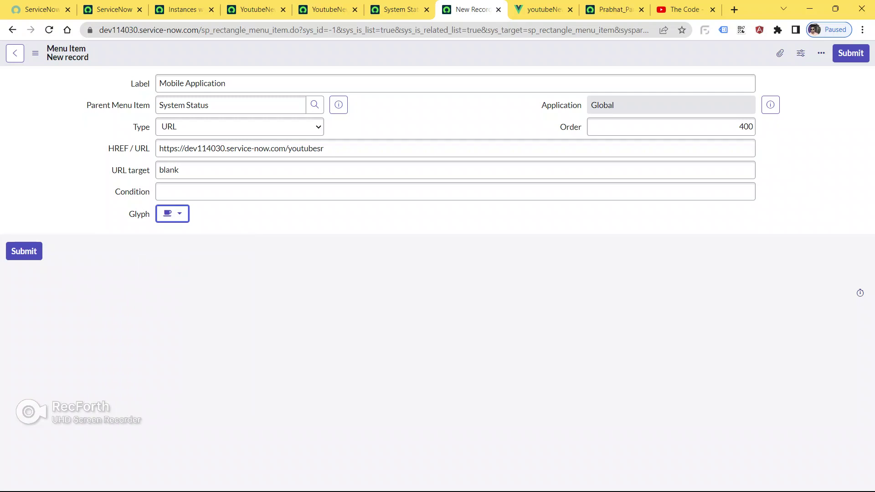
key("Tab")
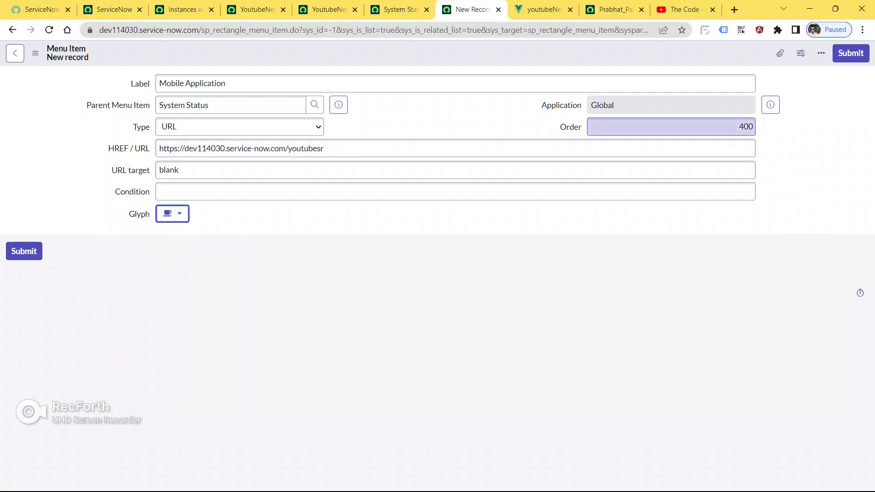
- Check the portal's System Status menu, return to the Mobile Application form and submit the record
left_click(542, 9)
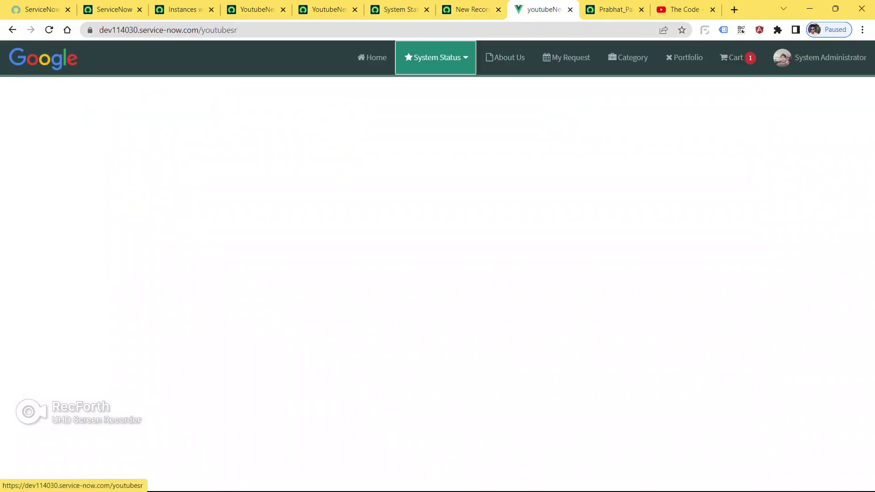
left_click(435, 57)
left_click(472, 9)
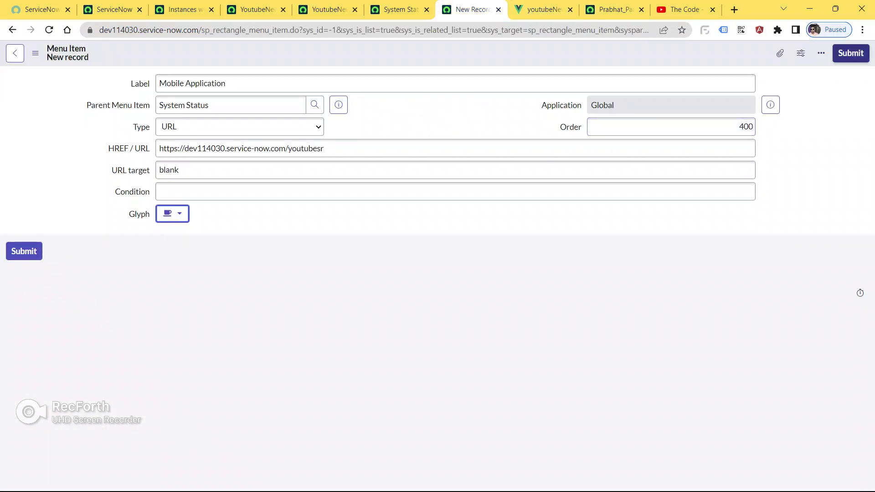
left_click(851, 53)
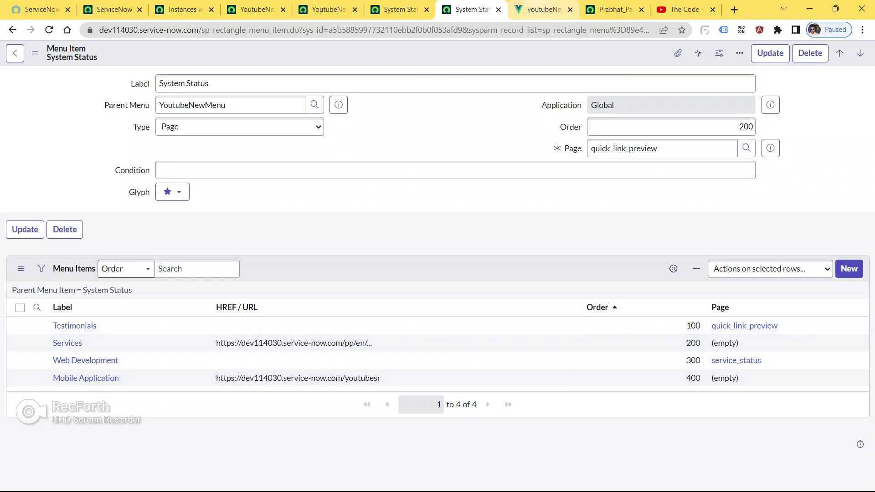
- Reload the youtubesr portal page and expand the System Status dropdown to check the Mobile Application entry
left_click(543, 10)
key("Escape")
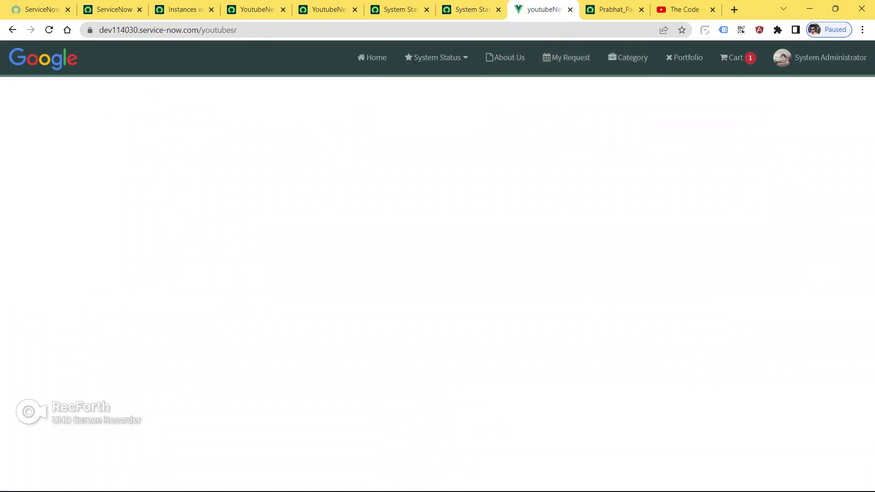
left_click(49, 29)
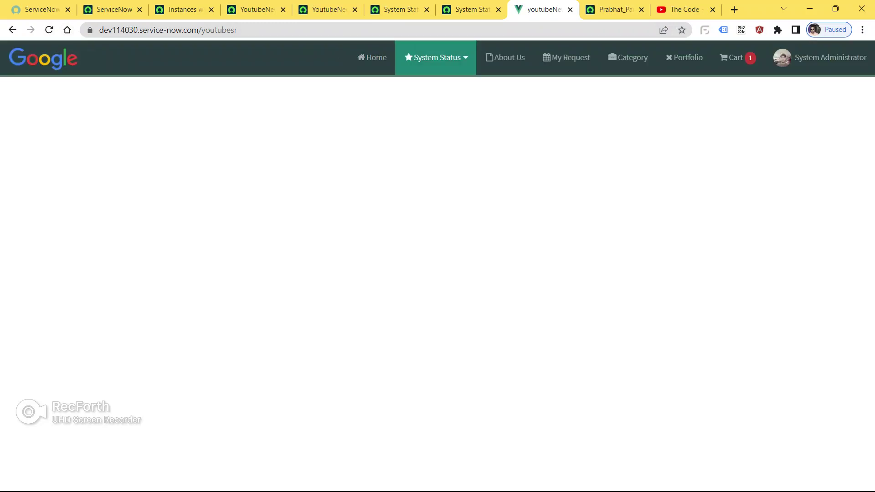
left_click(436, 57)
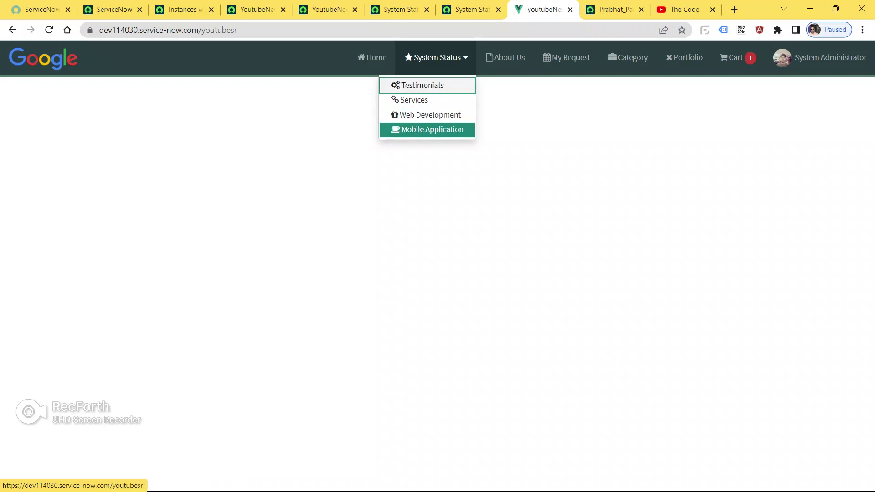
left_click(438, 196)
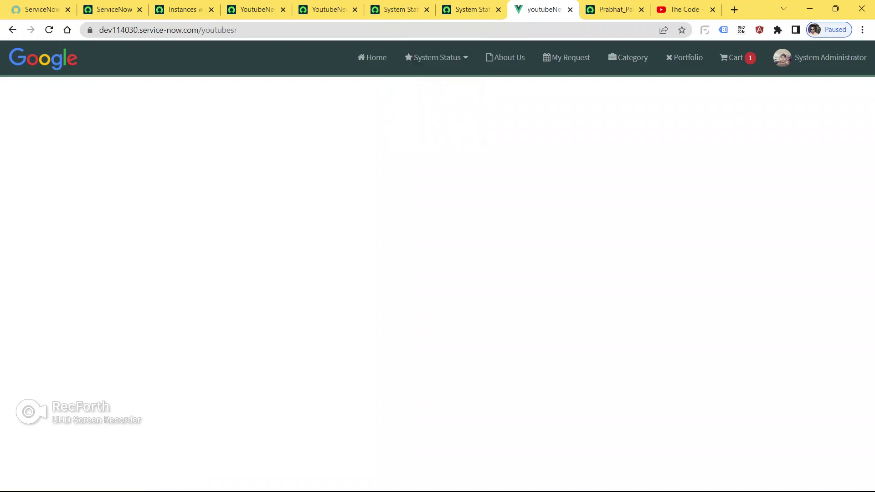
left_click(436, 58)
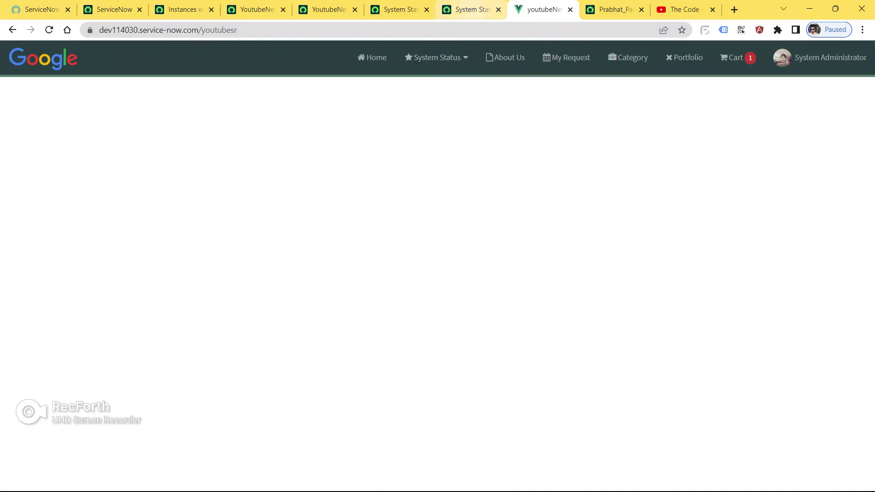
- Start another child menu item under System Status labelled ServiceNow Developer, with type Page and order 500
key("ctrl+shift+Tab")
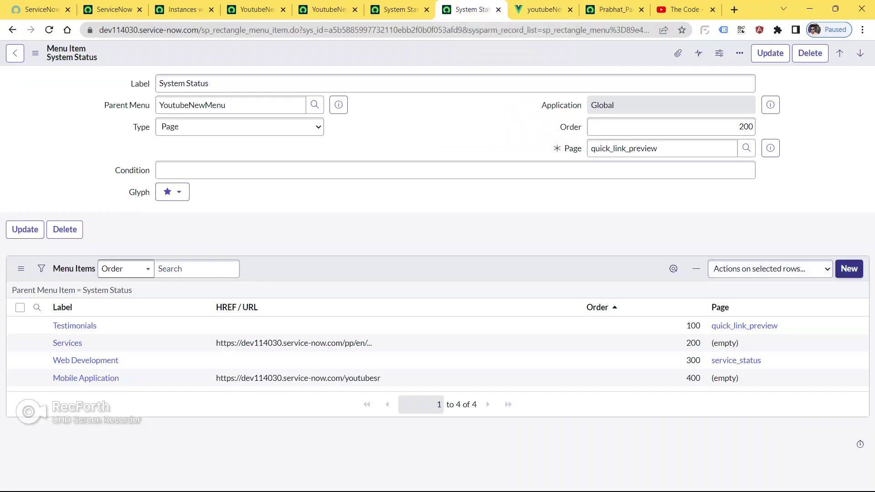
left_click(849, 269)
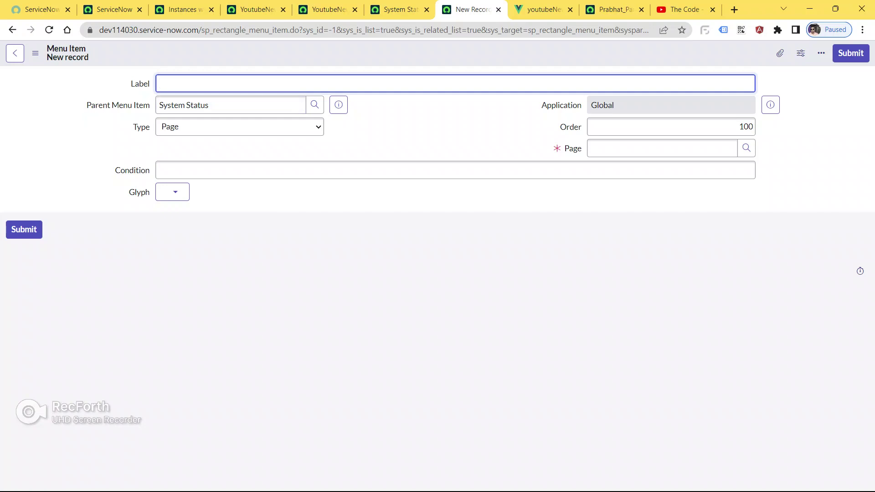
type("ServiceNow Developer")
left_click(239, 127)
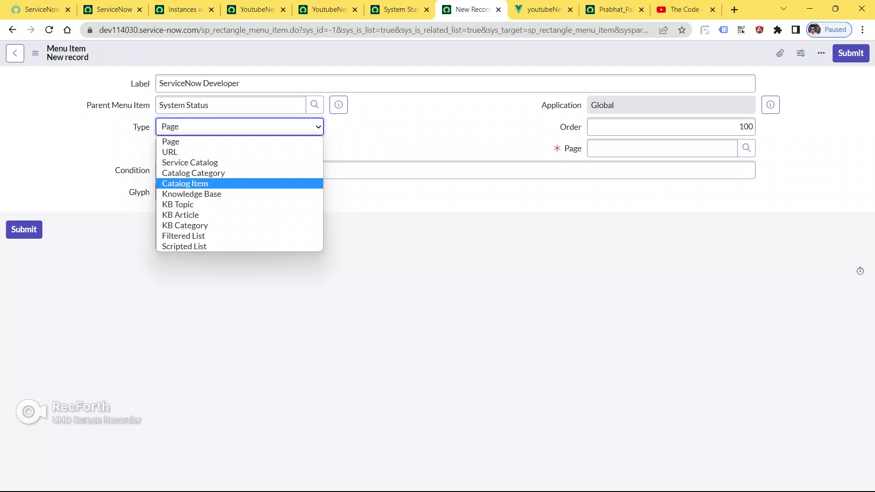
left_click(169, 152)
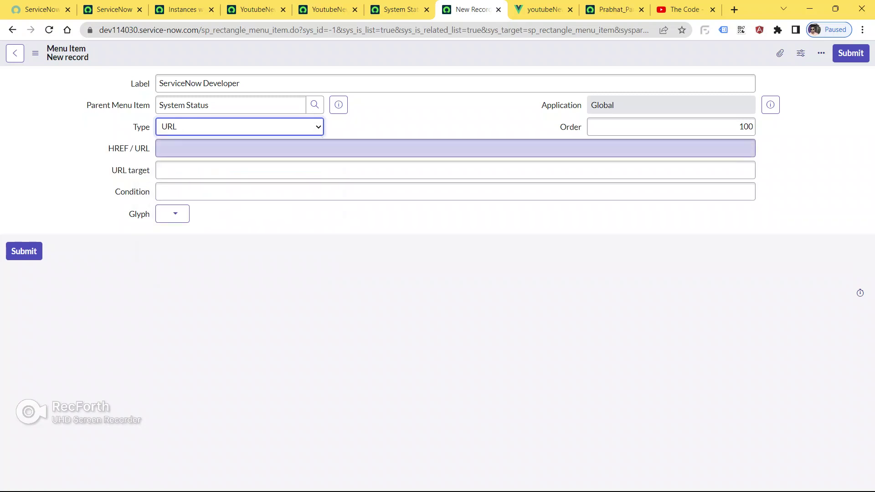
left_click(239, 126)
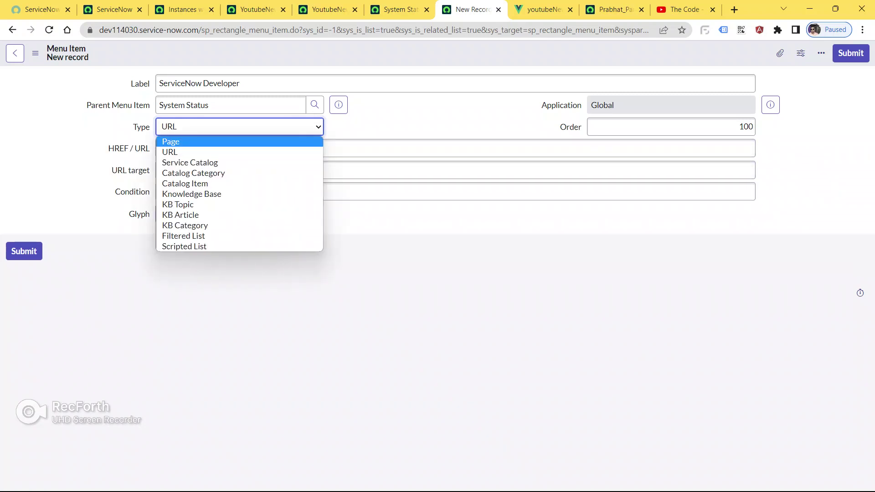
left_click(170, 141)
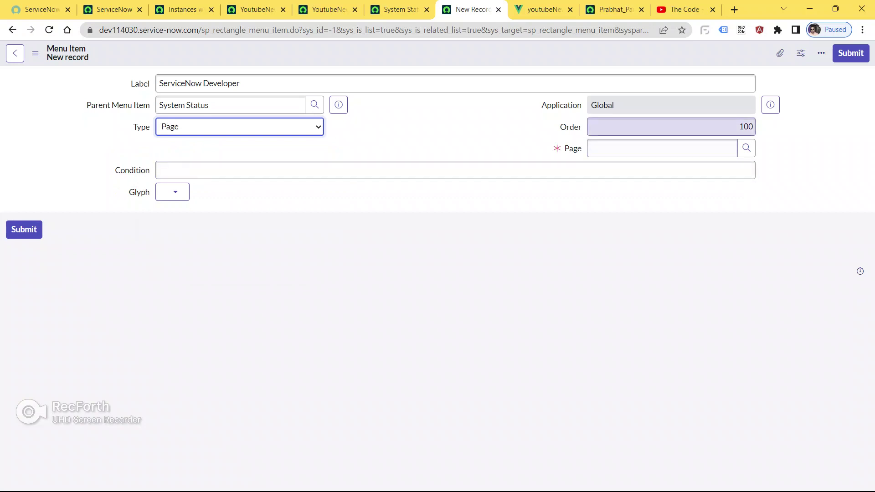
left_click(742, 127)
type("5")
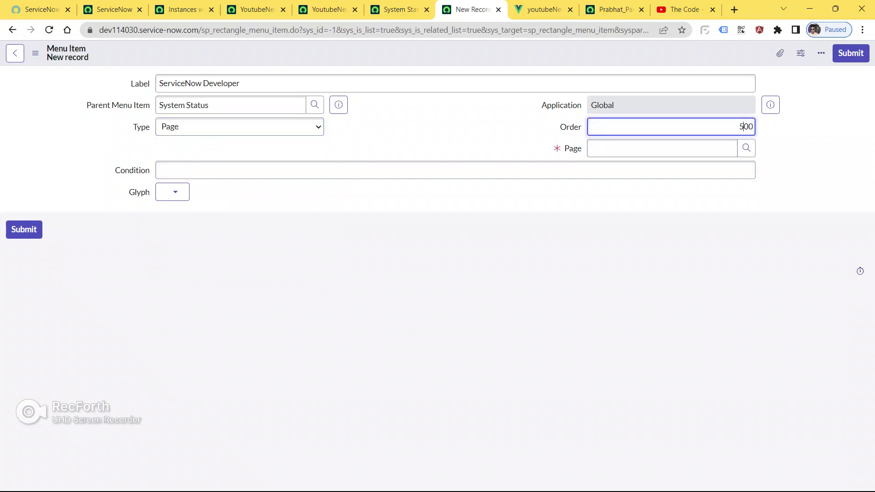
- Look up the portal pages and assign favorites_list as the ServiceNow Developer item's page
left_click(746, 148)
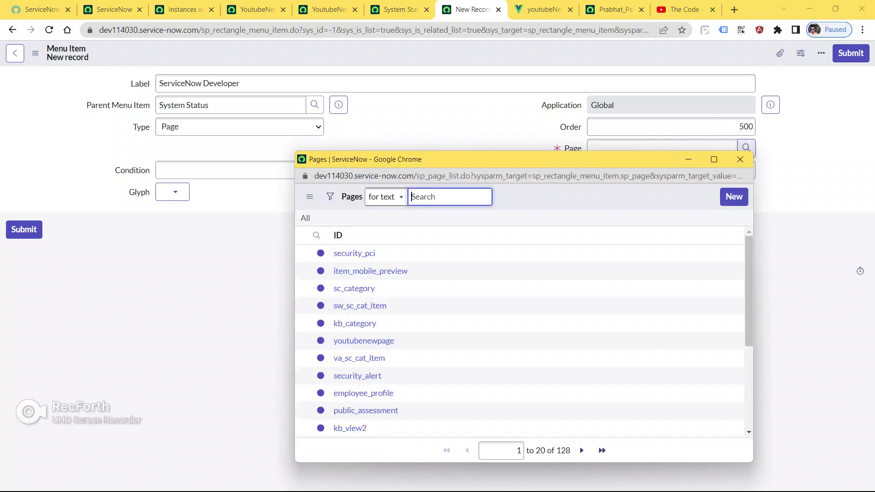
scroll(378, 360, "down", 3)
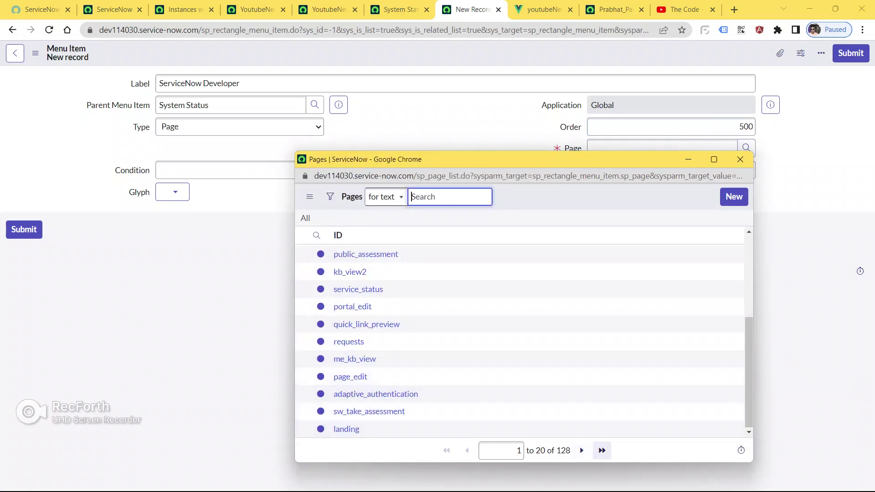
left_click(602, 450)
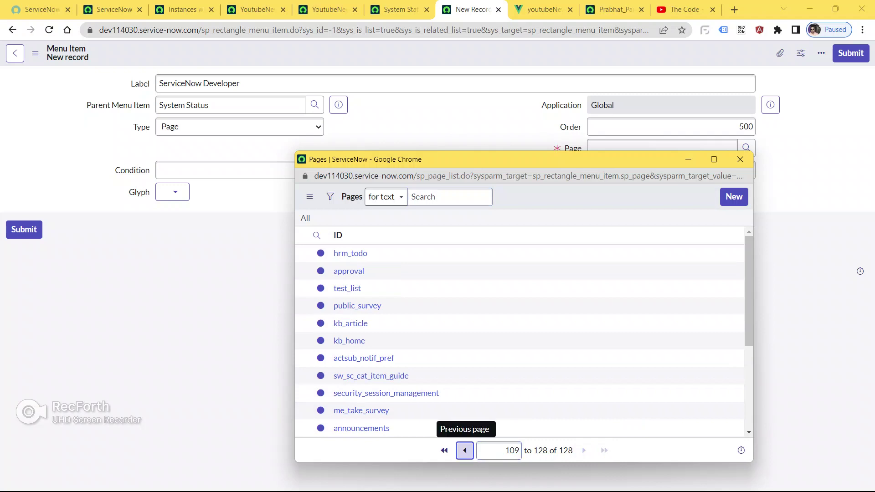
left_click(465, 450)
left_click(465, 451)
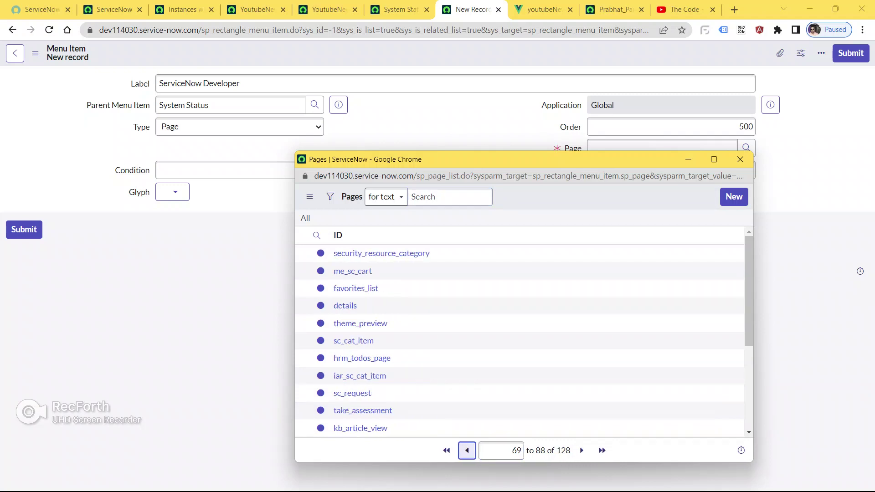
left_click(467, 451)
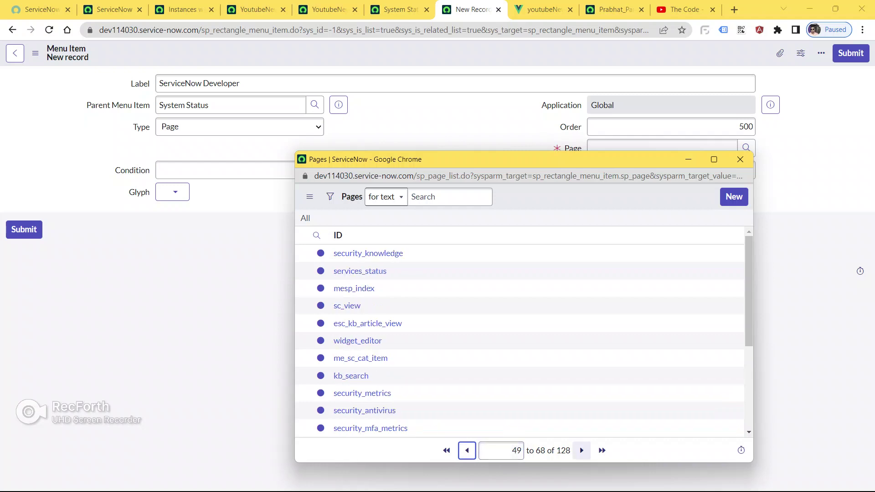
left_click(581, 451)
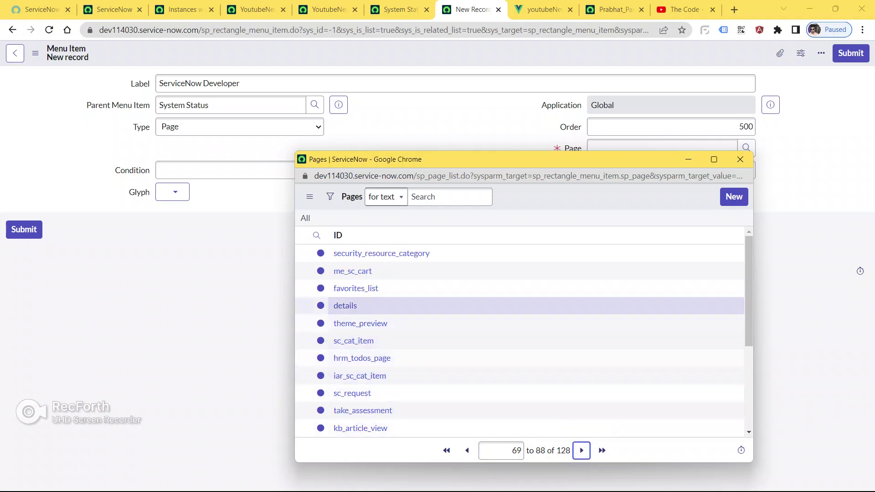
left_click(356, 288)
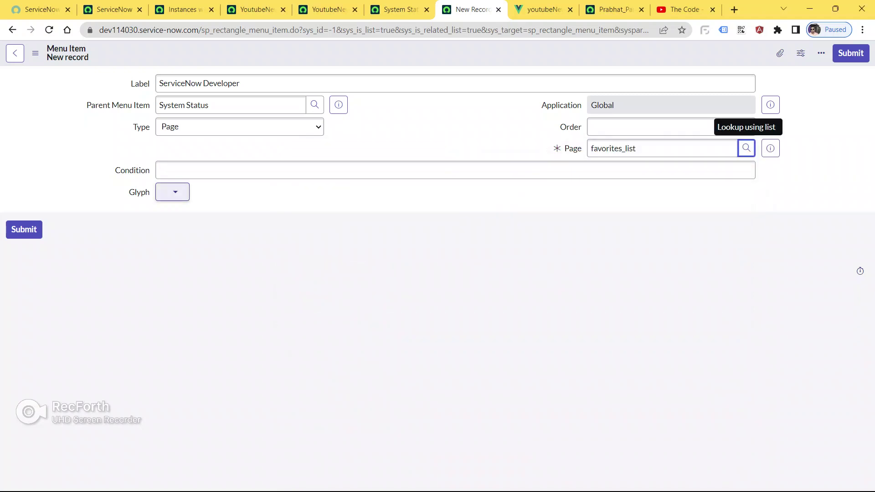
- Choose the text document glyph for the ServiceNow Developer menu item and submit the record
left_click(173, 192)
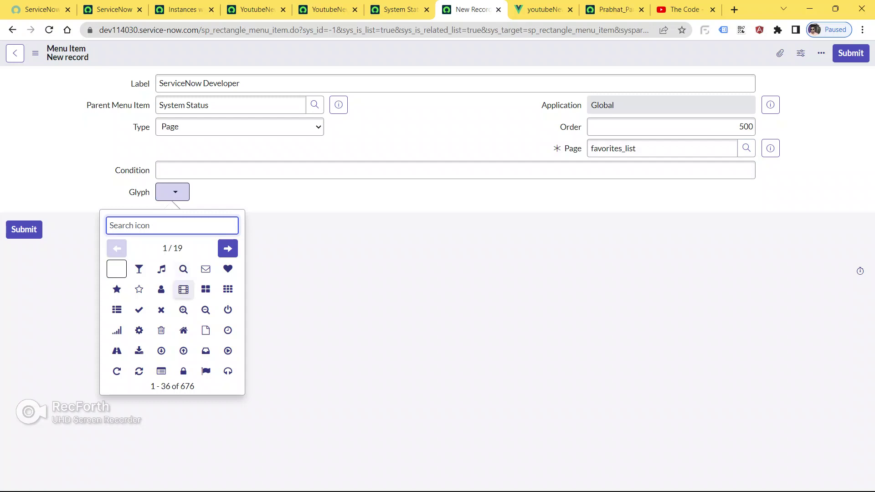
left_click(228, 248)
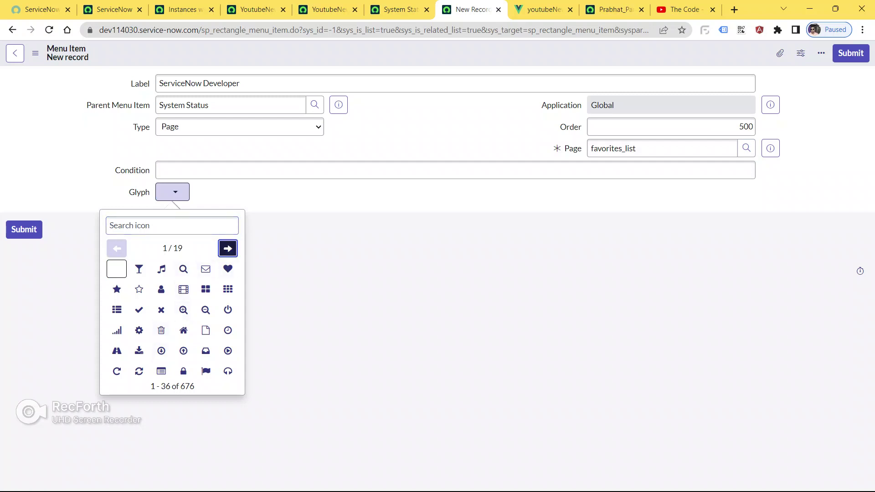
left_click(227, 248)
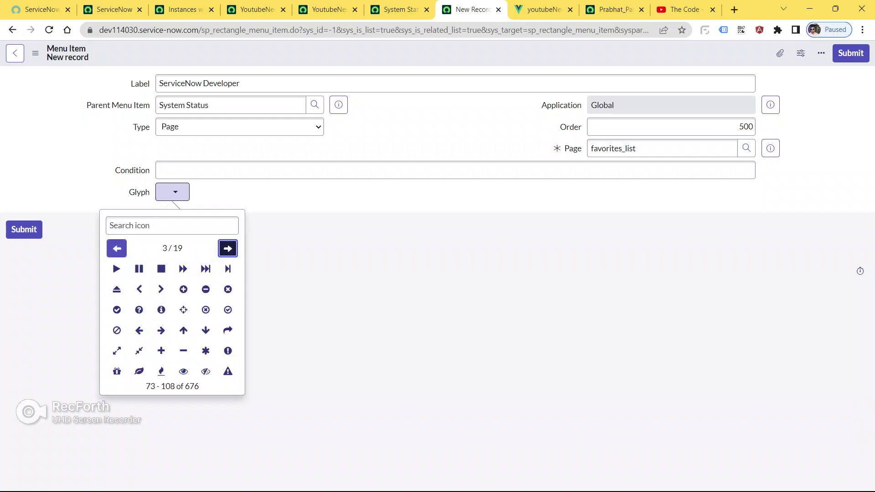
left_click(227, 248)
left_click(228, 248)
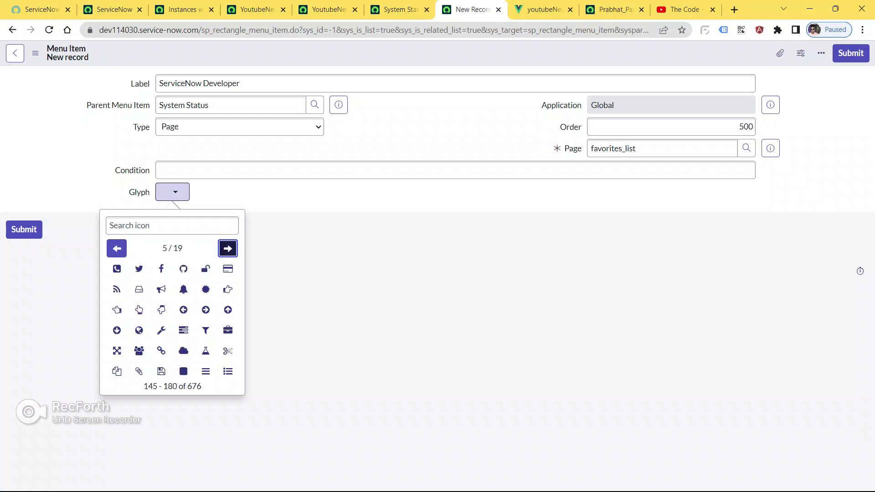
left_click(227, 248)
left_click(227, 248)
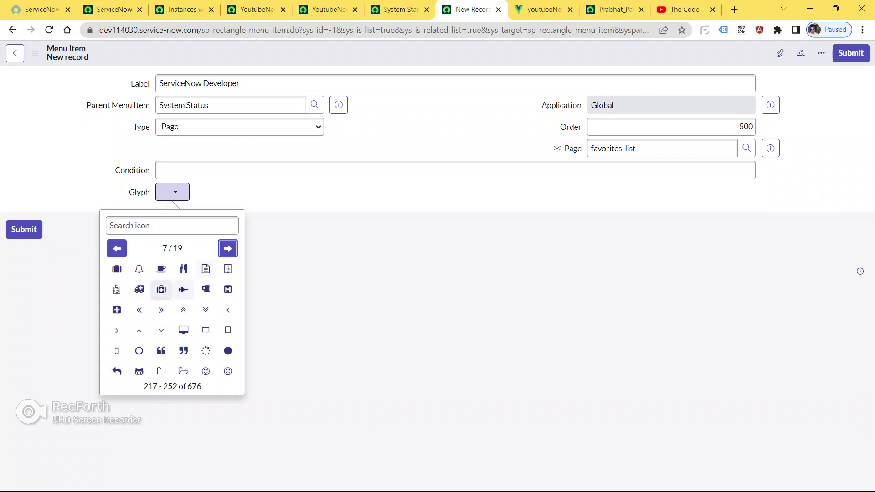
left_click(205, 269)
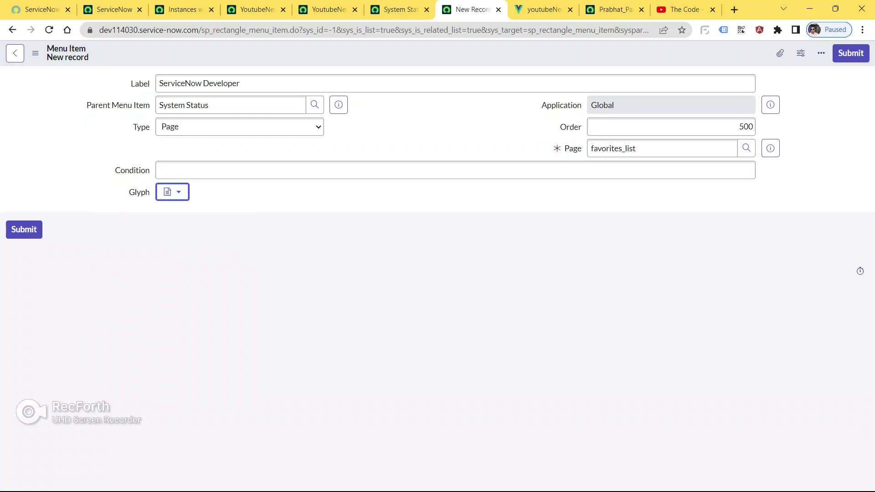
left_click(23, 230)
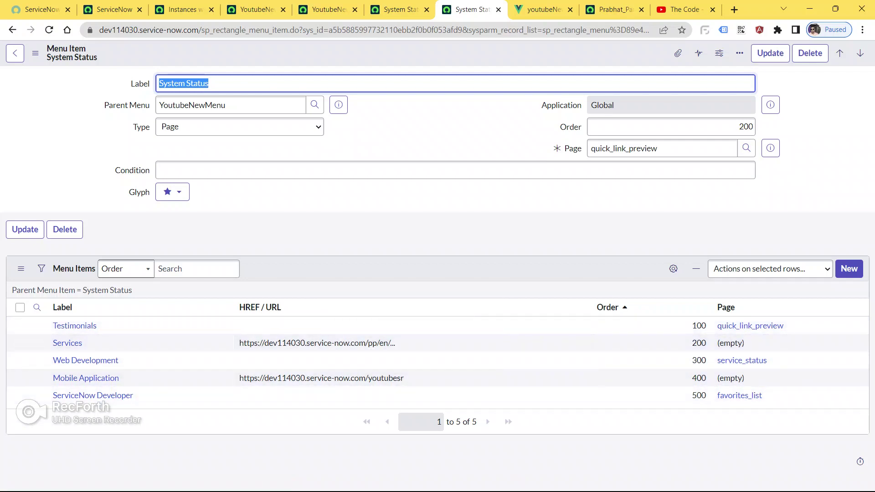
- Reload the youtubesr portal page and expand the System Status dropdown to check the ServiceNow Developer entry
left_click(401, 214)
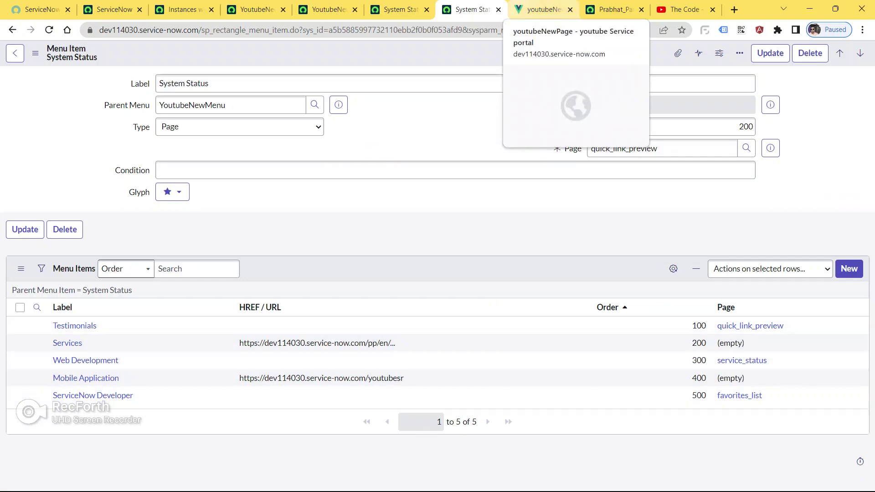
left_click(542, 9)
key("ctrl+l")
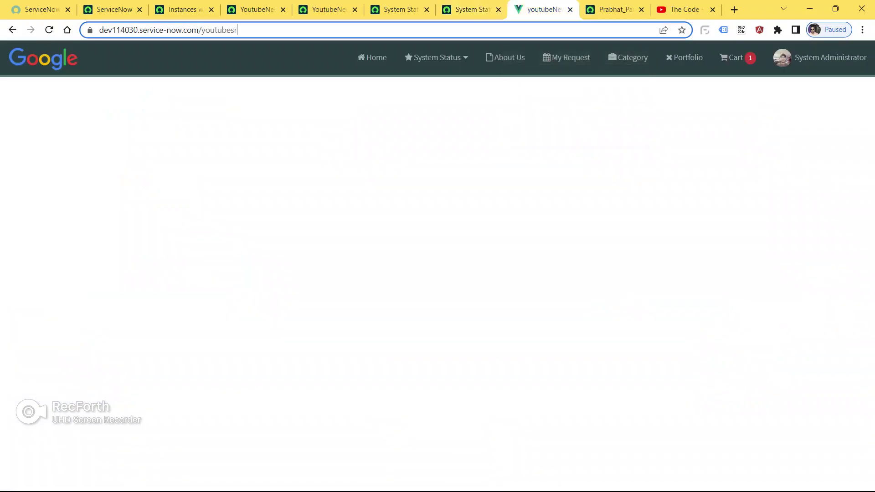
key("Return")
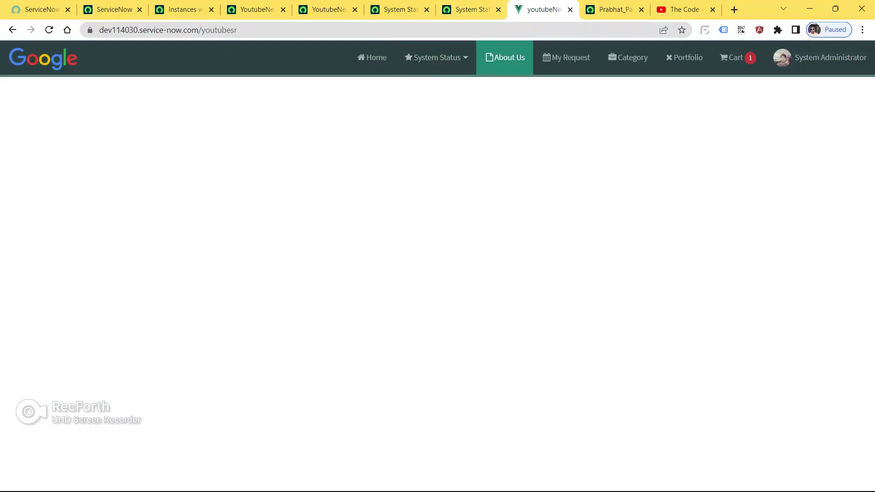
left_click(437, 58)
mouse_move(437, 57)
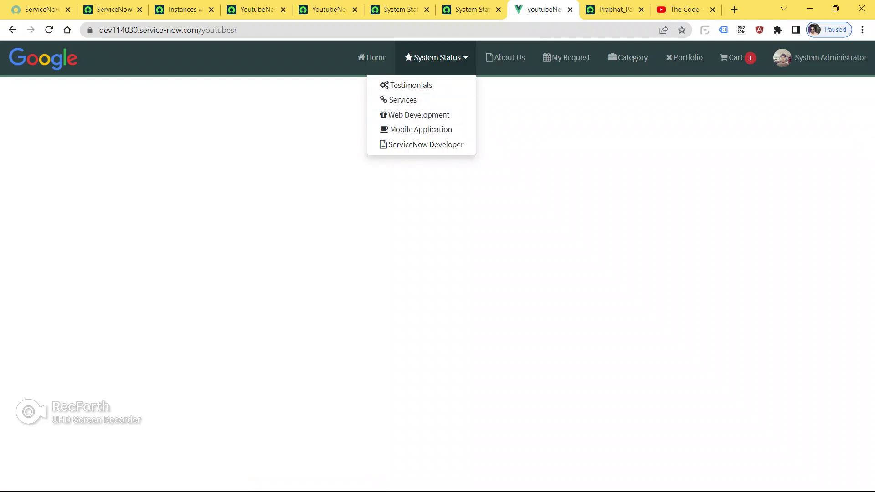
- Open the youtube_menu widget record used by YoutubeNewMenu from the Instances with Menu list
left_click(112, 9)
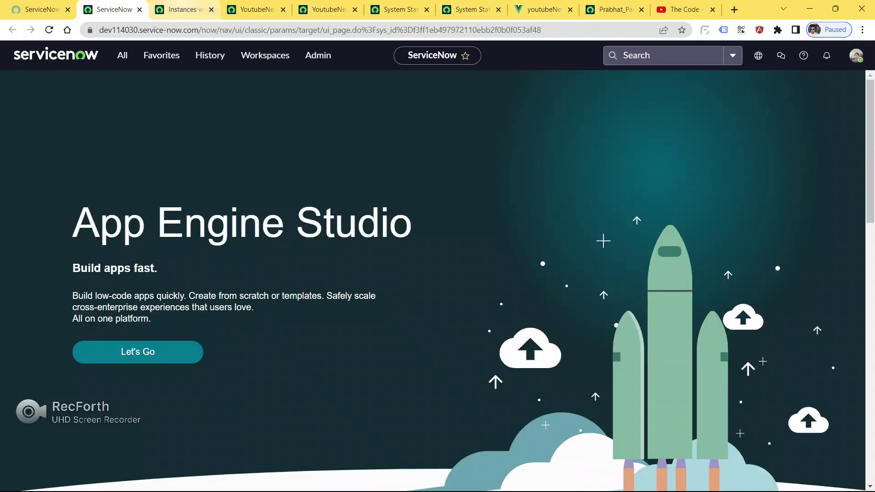
left_click(182, 9)
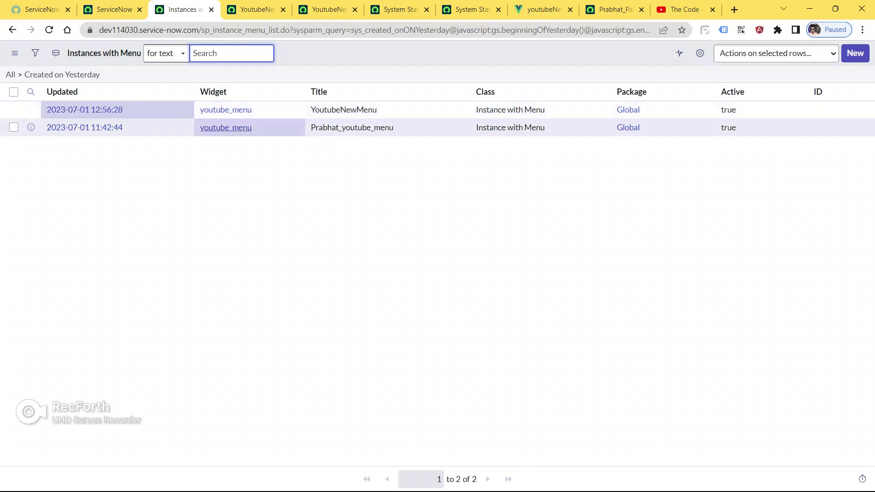
middle_click(226, 109)
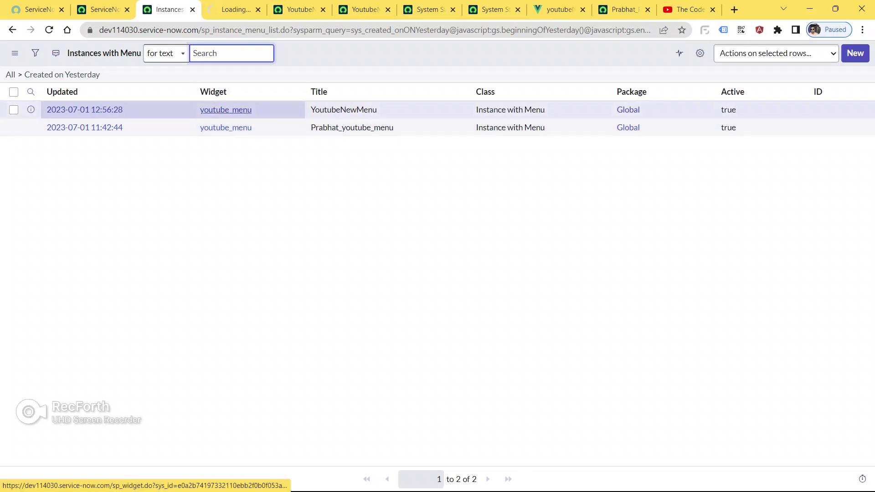
mouse_move(235, 9)
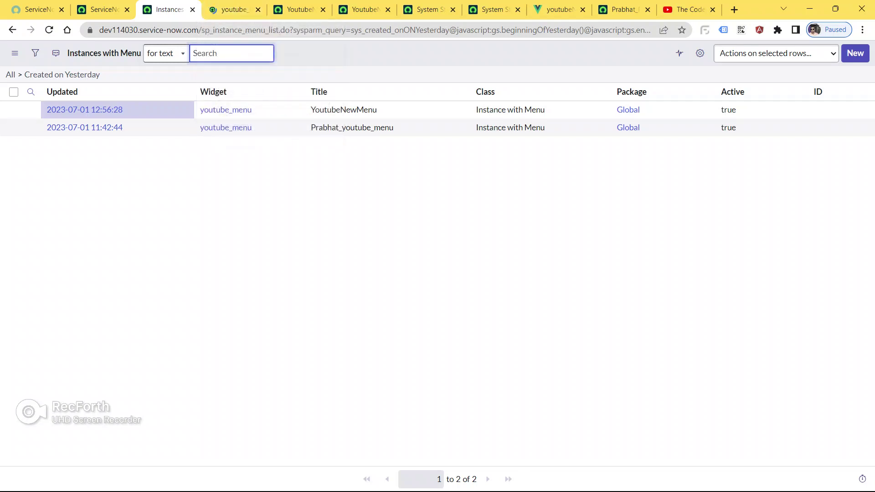
left_click(559, 9)
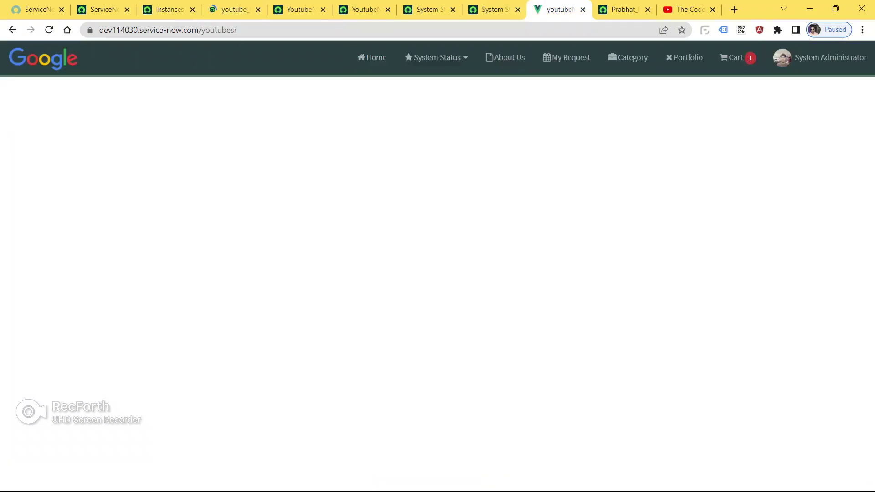
left_click(234, 9)
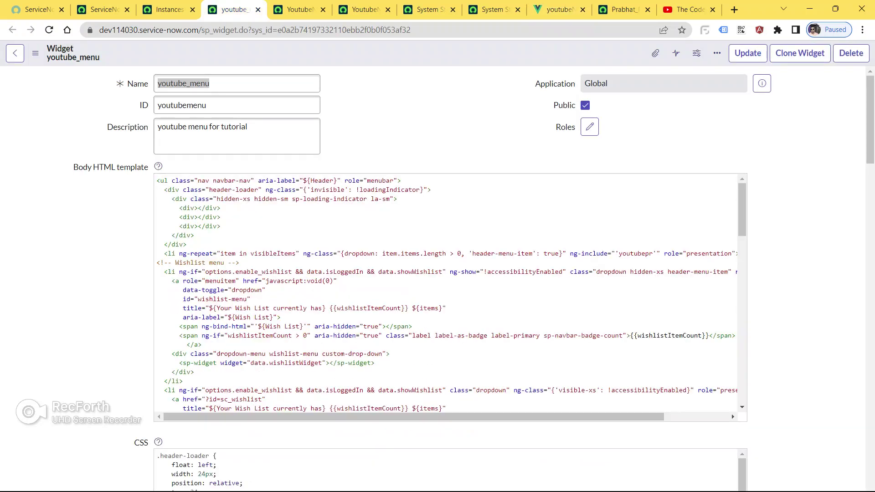
- Examine the youtube_menu widget's server script, client controller and Link function down to the dropdown click handler
scroll(451, 279, "down", 13)
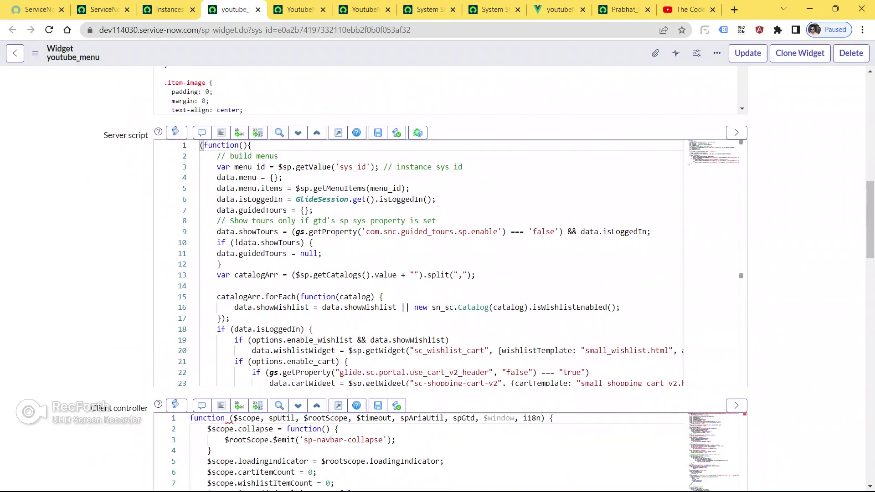
scroll(446, 265, "down", 7)
scroll(447, 265, "up", 3)
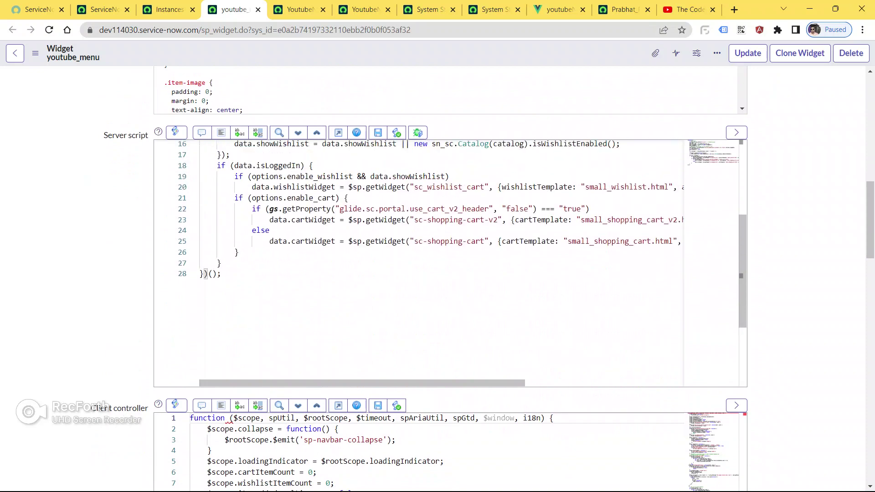
scroll(447, 264, "up", 3)
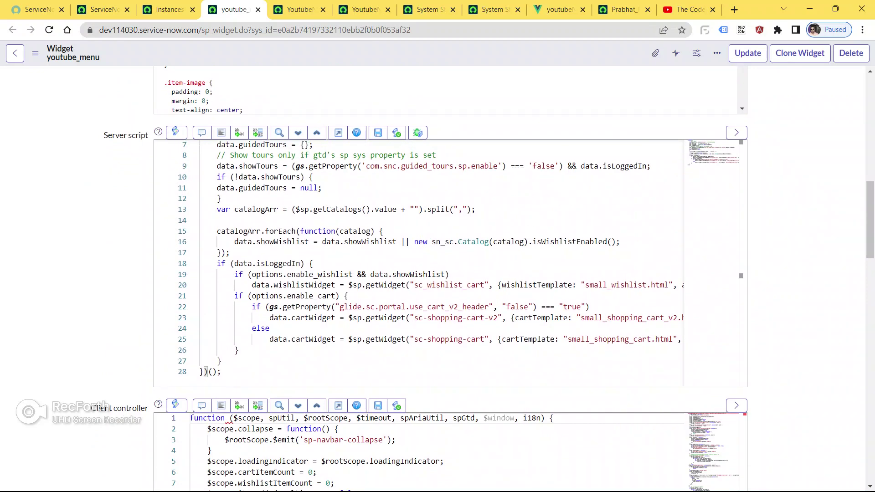
scroll(452, 278, "down", 1)
scroll(451, 278, "down", 5)
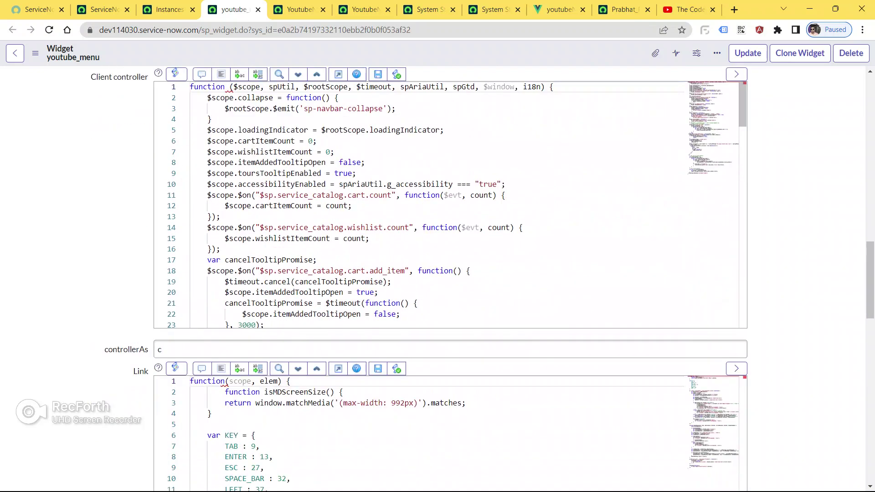
scroll(451, 205, "down", 7)
scroll(451, 205, "down", 8)
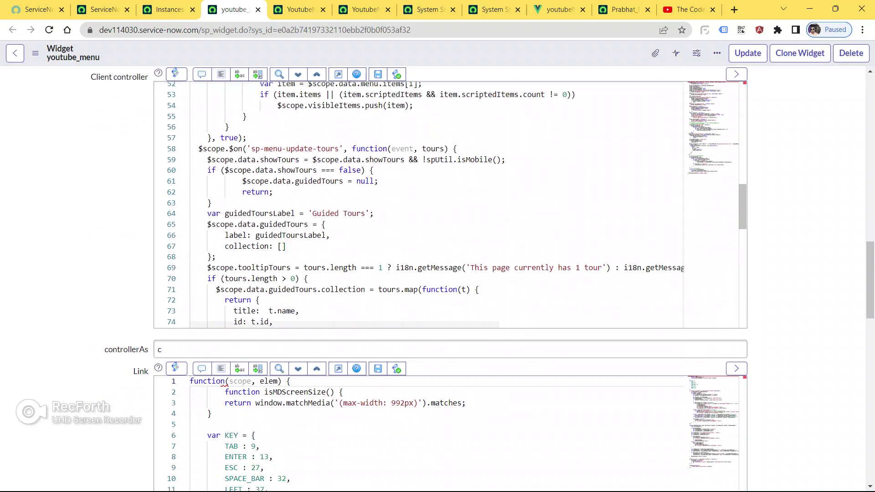
scroll(451, 205, "down", 8)
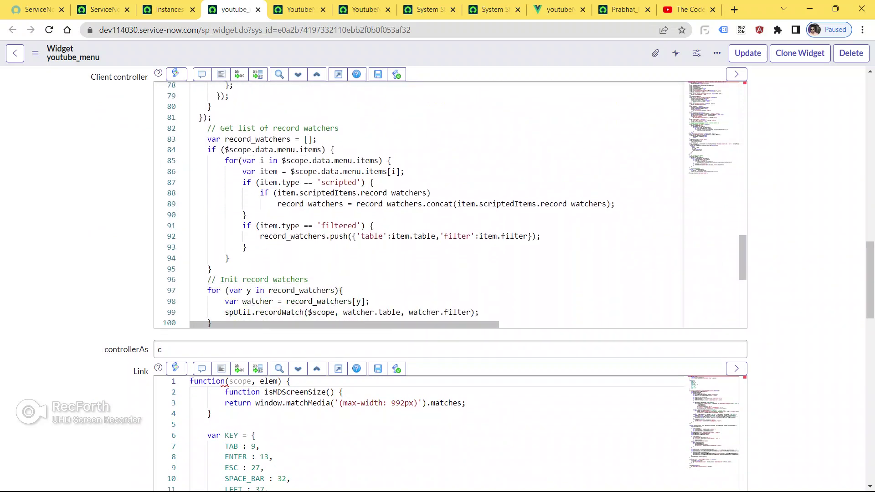
scroll(451, 205, "down", 12)
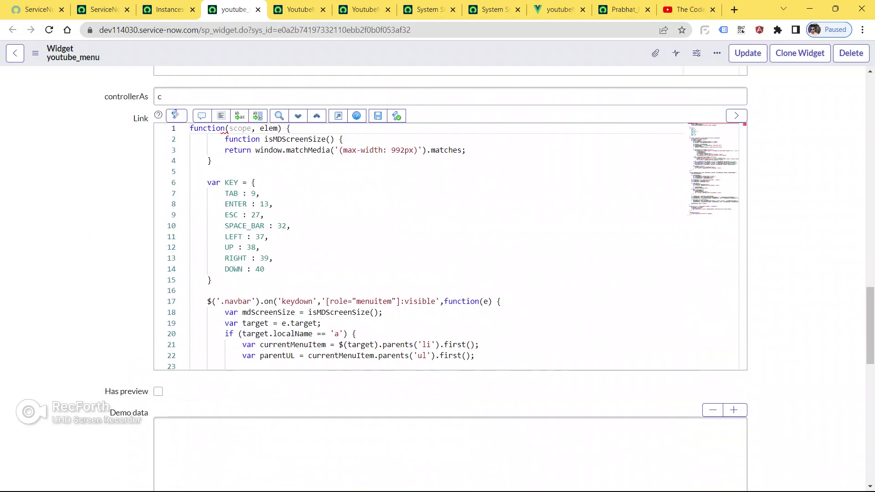
scroll(452, 246, "down", 10)
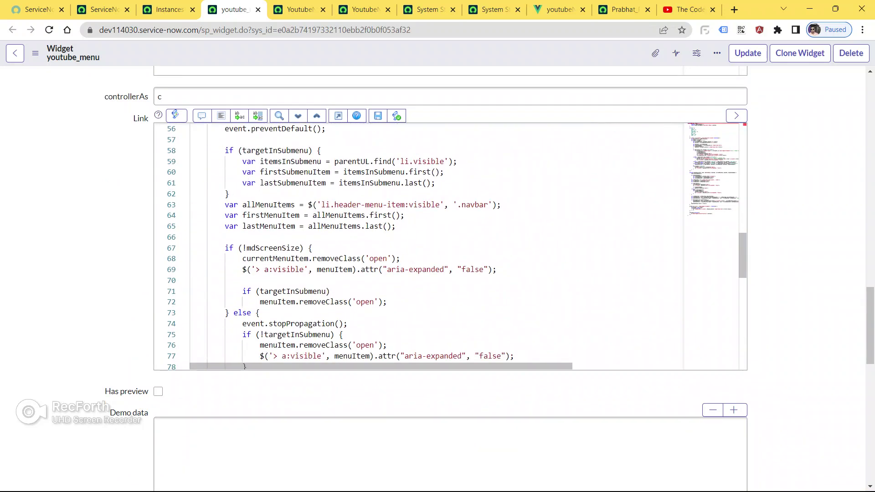
scroll(452, 246, "down", 3)
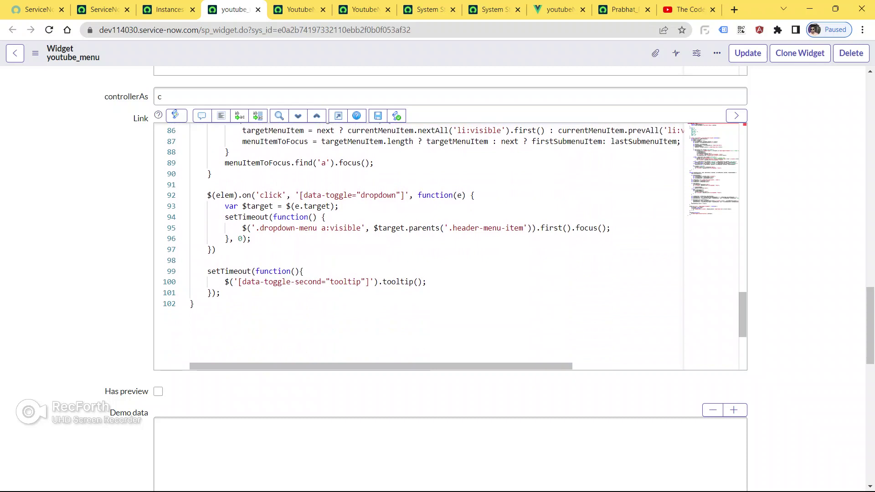
- Try commenting out the .dropdown-menu a:visible focus line in the widget's Link function, and remove the comment marks again
left_click(242, 228)
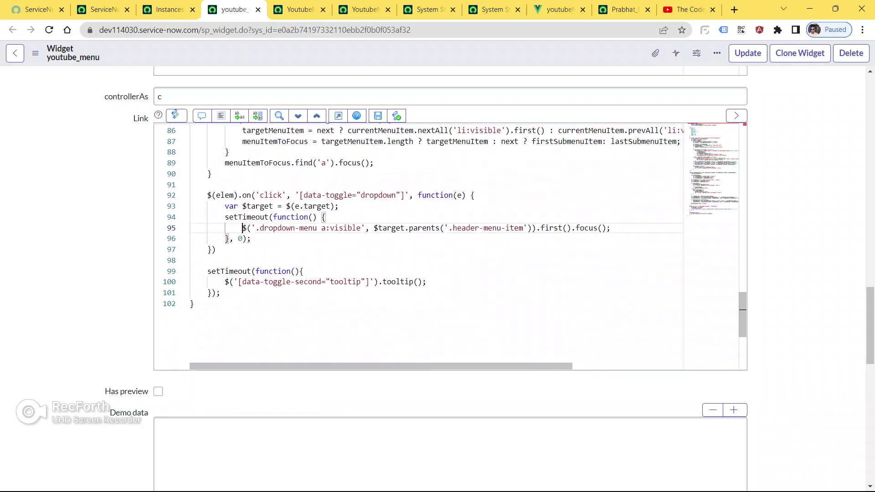
type("//")
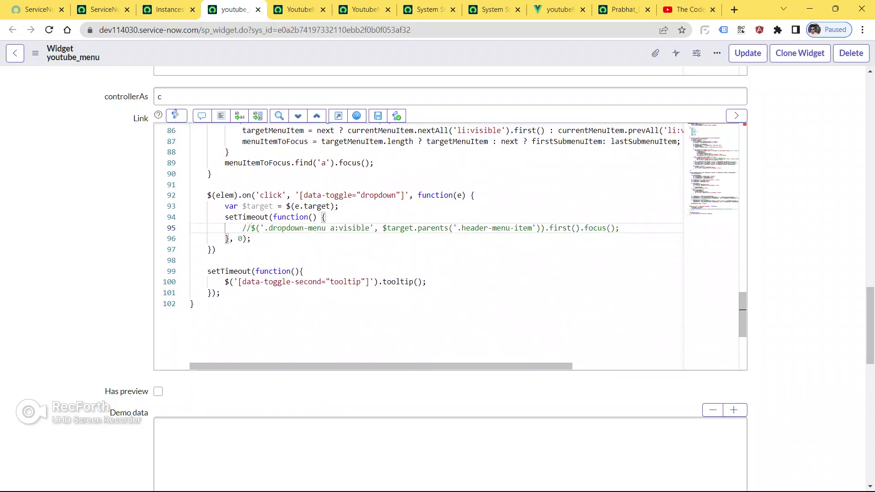
key("BackSpace")
key("BackSpace")
key("BackSpace")
key("BackSpace")
key("BackSpace")
key("BackSpace")
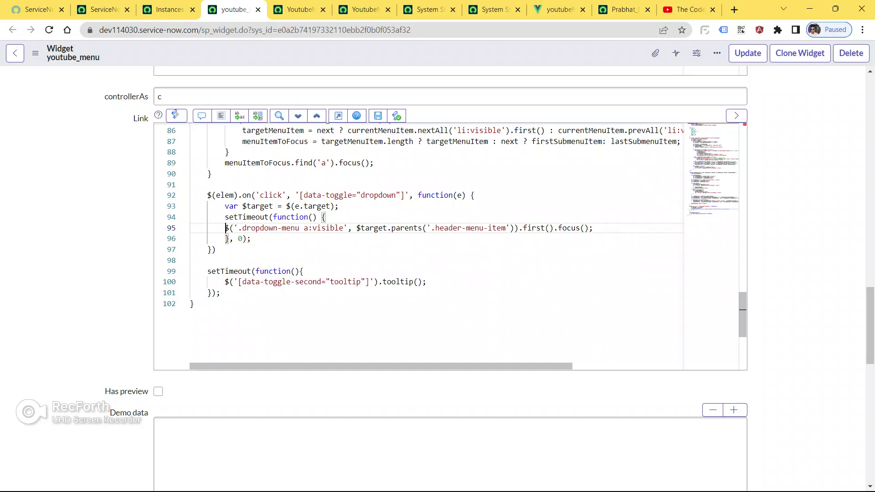
key("shift+Right")
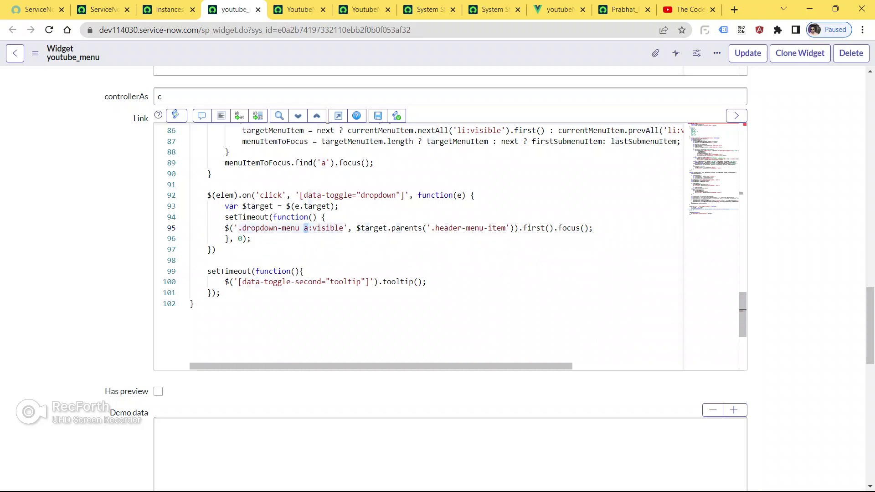
double_click(328, 228)
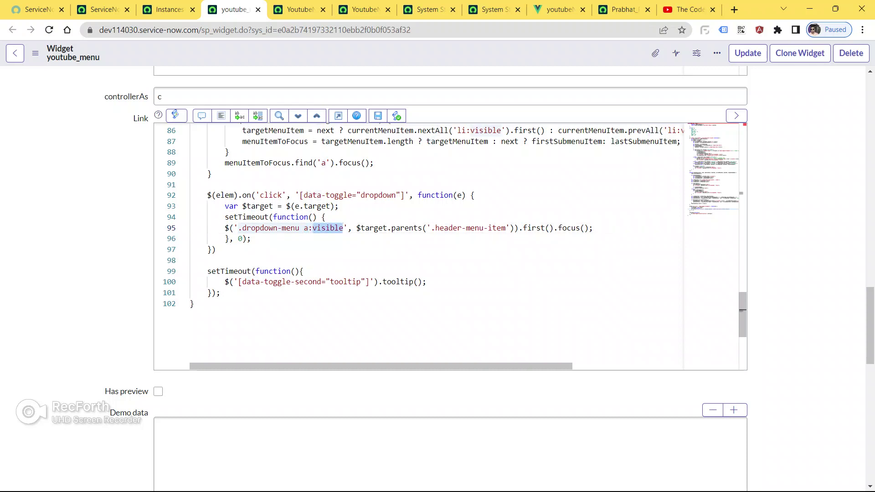
- Return to the youtubesr portal page and test opening, closing and reopening the System Status dropdown
left_click(557, 9)
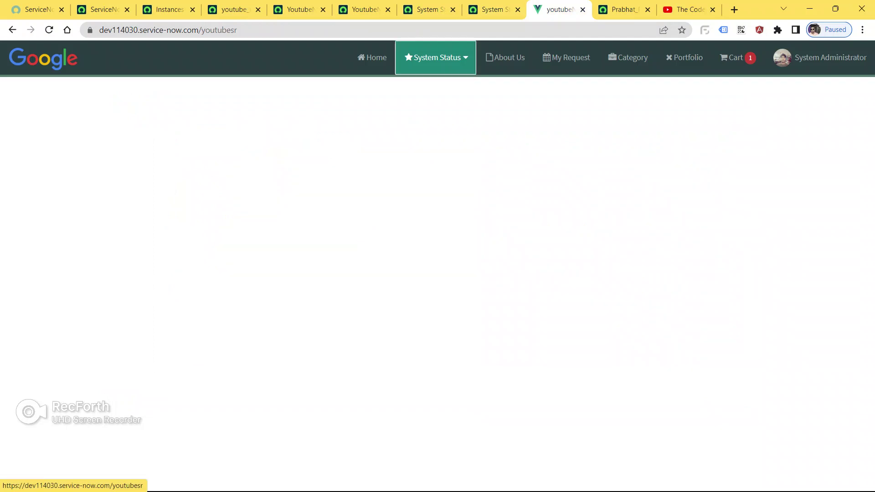
left_click(436, 58)
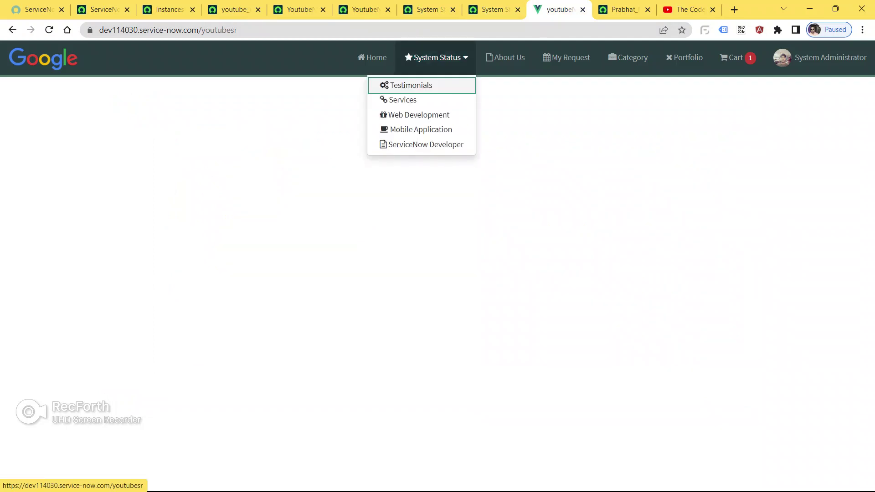
key("Escape")
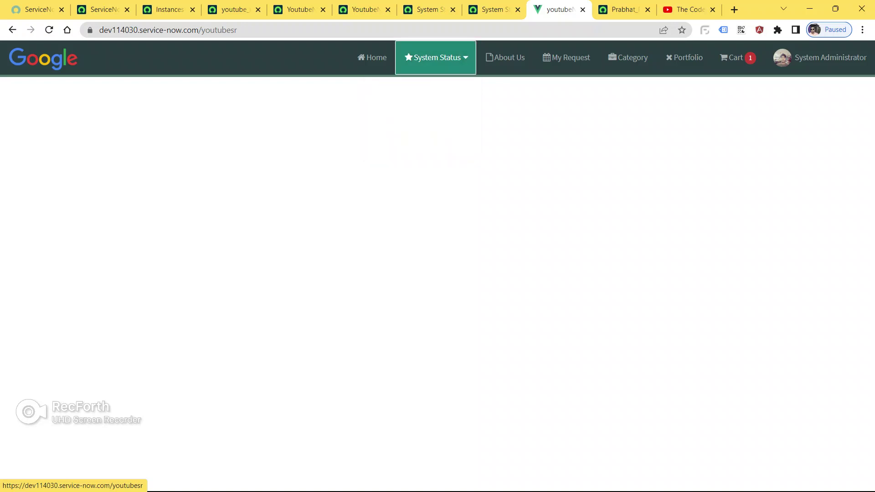
key("Down")
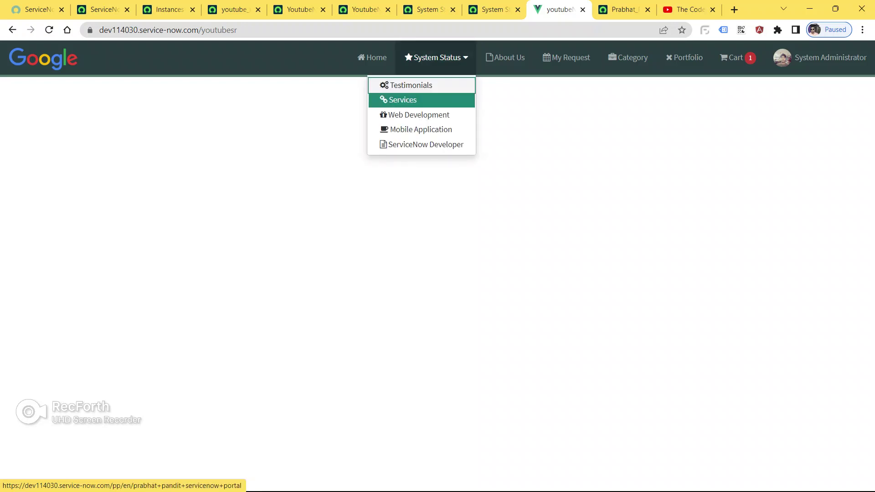
- Return to the youtube_menu widget's Link function and examine the first().focus() call in the dropdown click handler
left_click(228, 9)
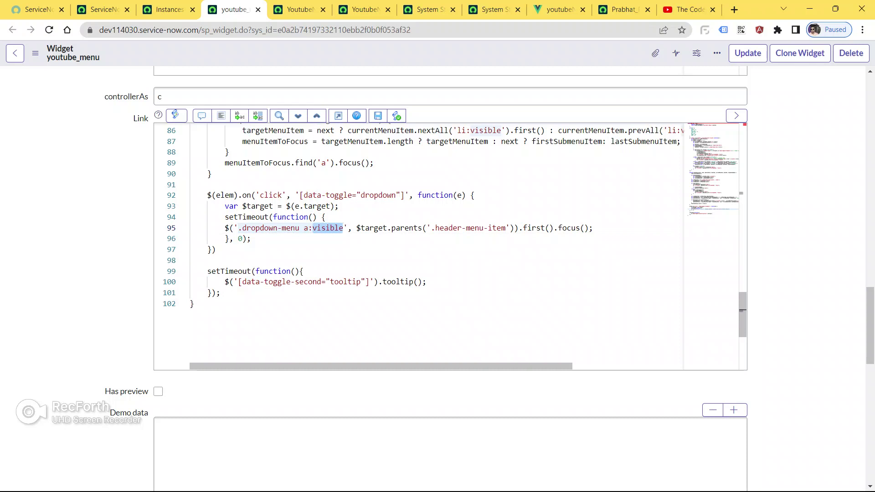
double_click(534, 228)
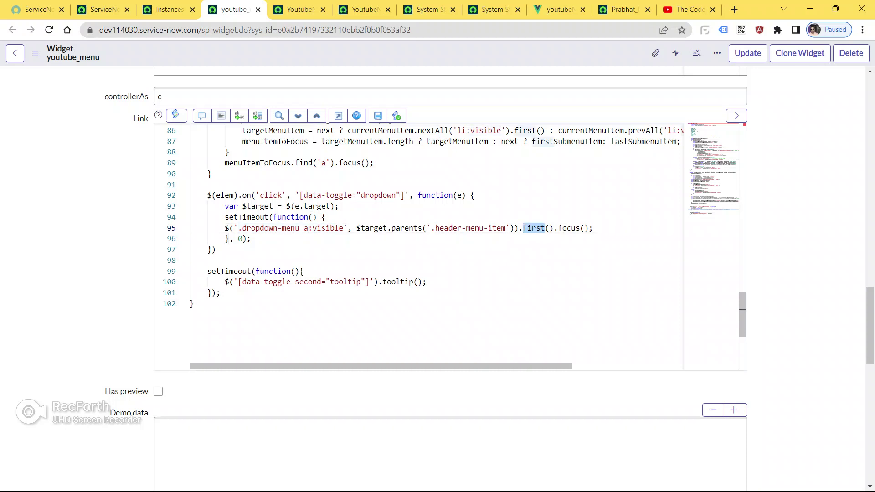
double_click(569, 228)
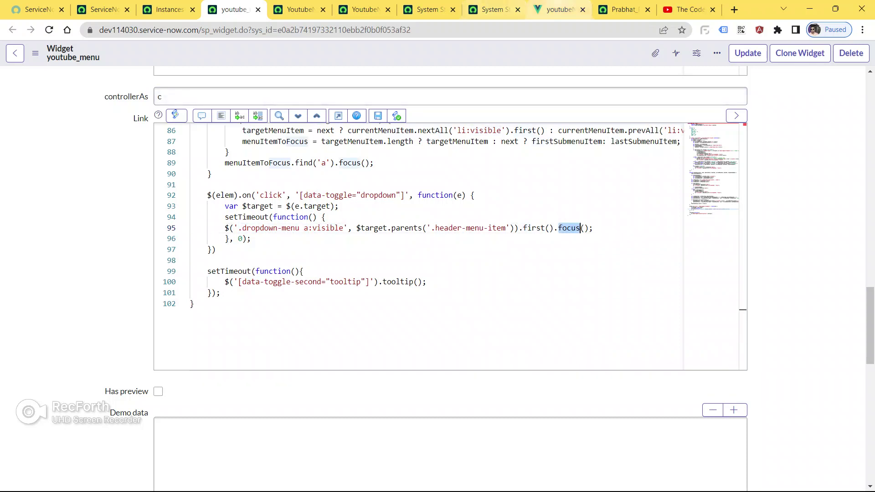
- Go back to the youtubesr portal page and repeatedly open and close the System Status dropdown to check the focus on Testimonials
left_click(559, 9)
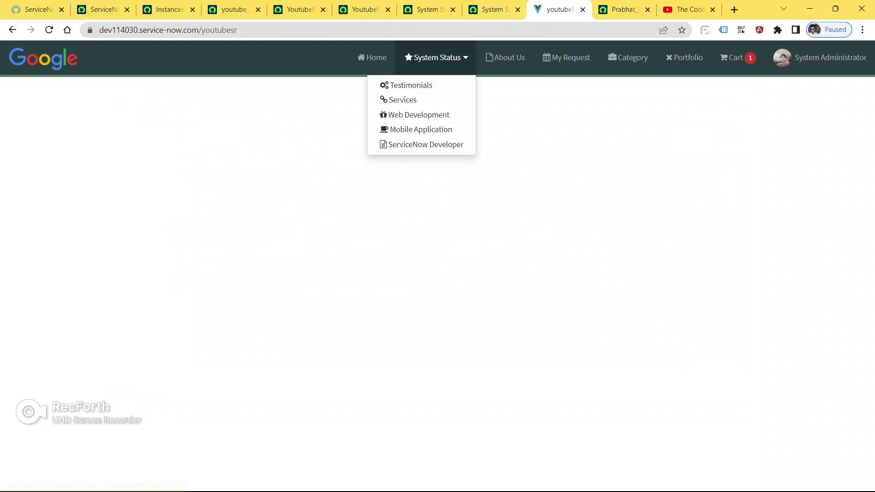
left_click(437, 57)
left_click(437, 57)
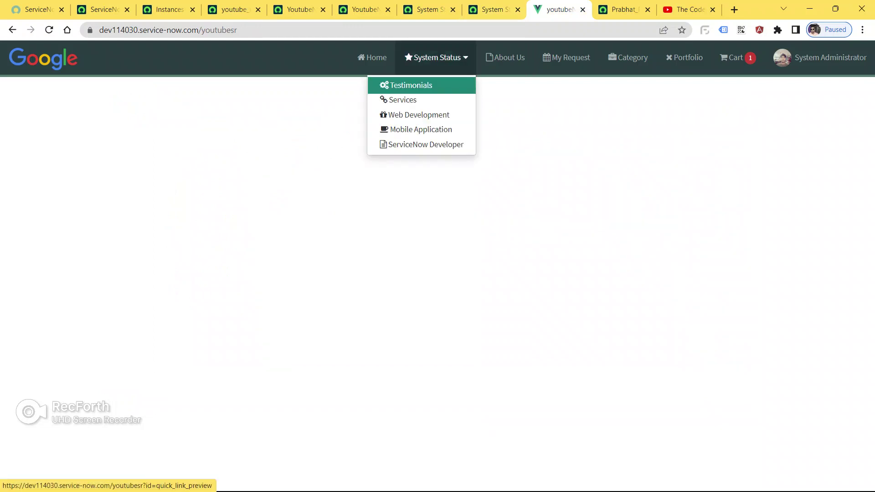
left_click(437, 58)
left_click(437, 58)
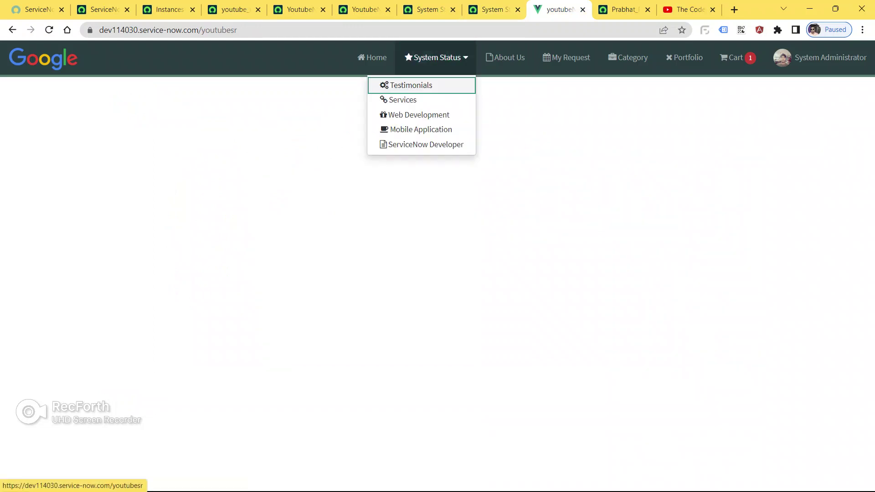
key("Escape")
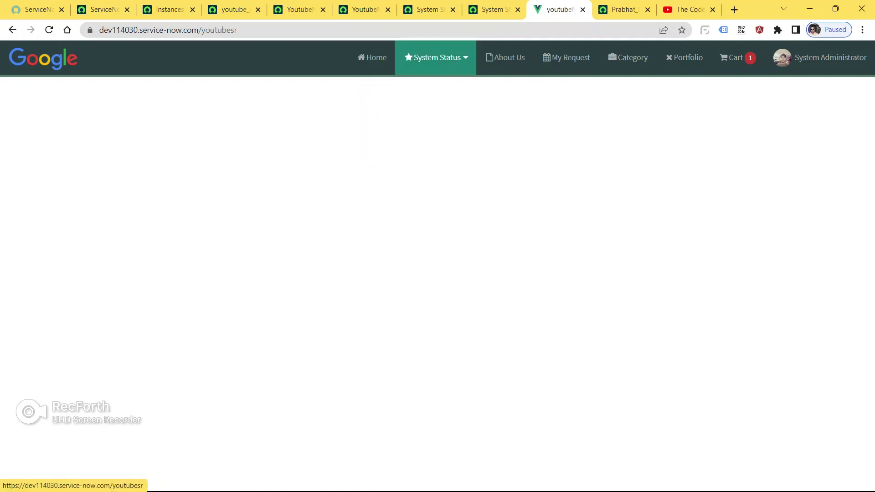
left_click(436, 57)
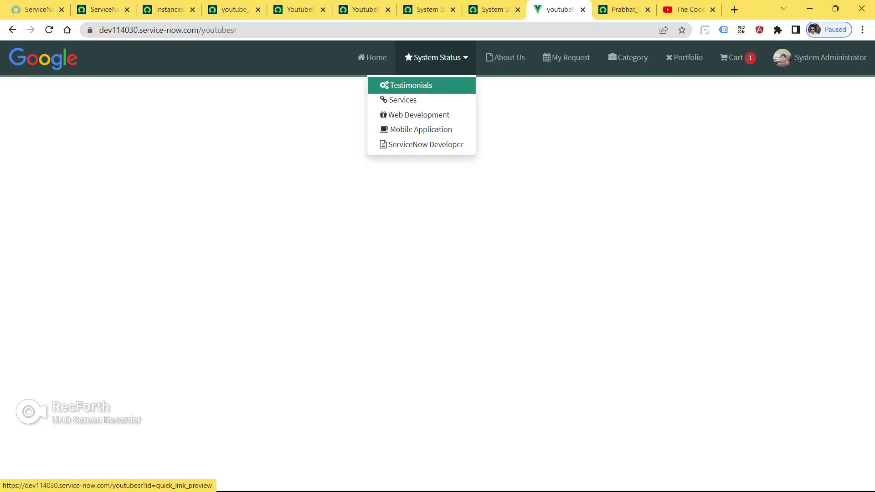
key("Escape")
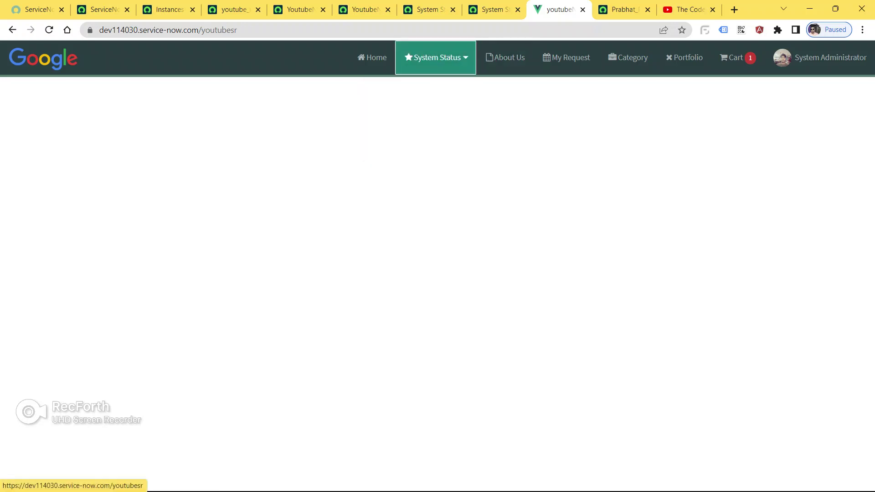
left_click(437, 57)
- Review line 95 of the youtube_menu widget's Link function, covering the visible selector, $target, first() and focus()
left_click(230, 9)
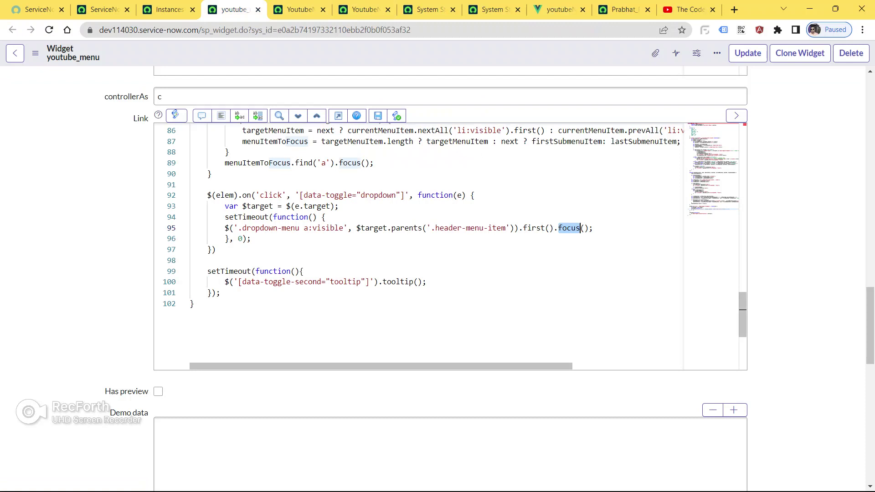
left_click(328, 228)
double_click(328, 228)
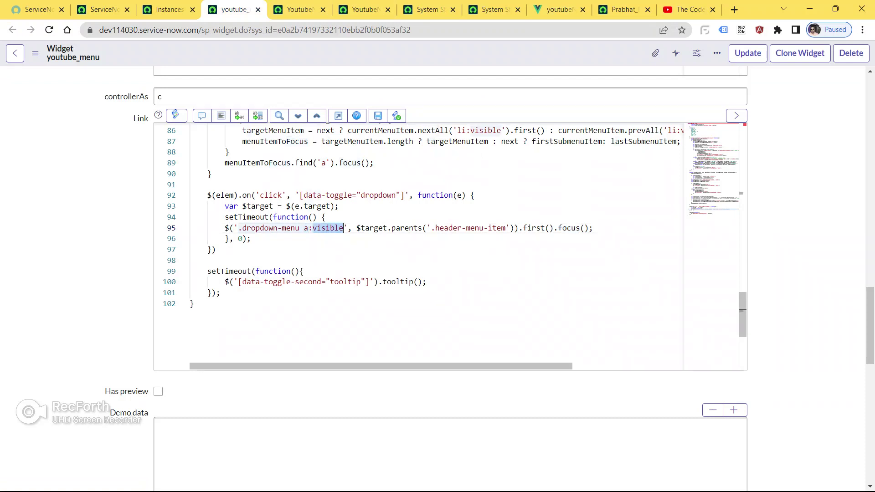
double_click(373, 228)
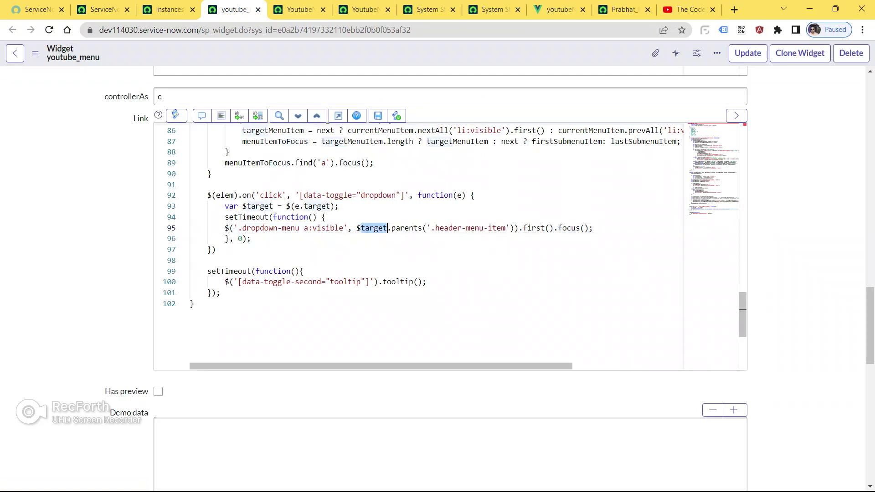
left_click(252, 239)
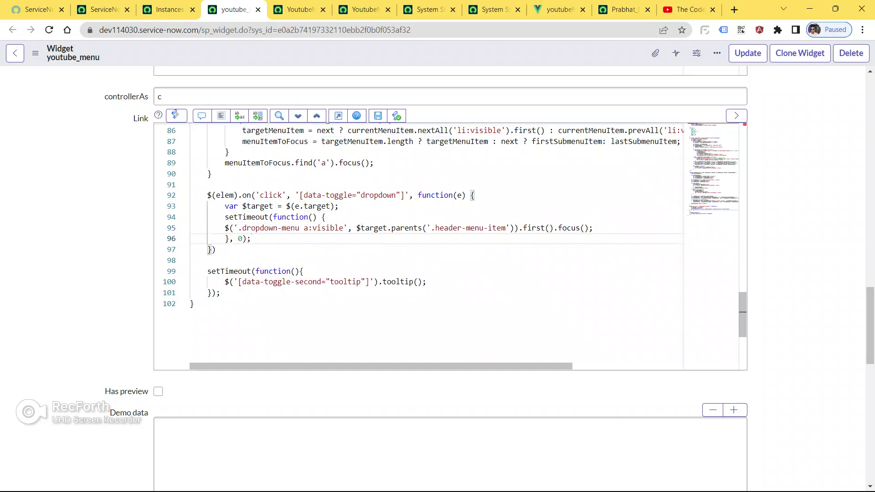
left_click(488, 228)
double_click(534, 228)
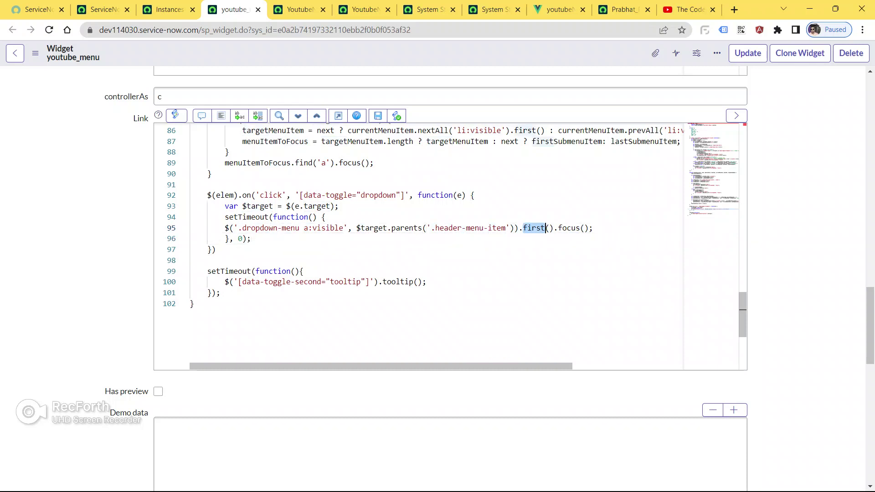
double_click(569, 228)
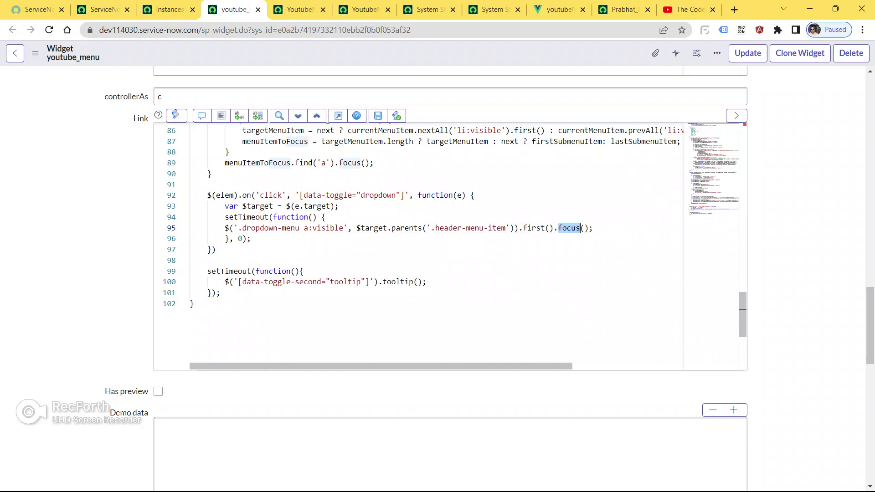
- Comment out the .dropdown-menu a:visible focus line in the Link function with // and save the widget
left_click(225, 228)
type("//")
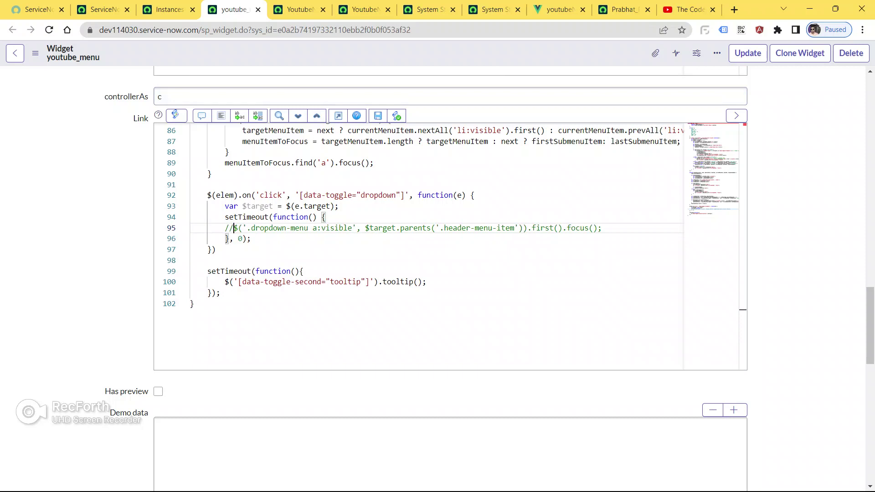
right_click(395, 53)
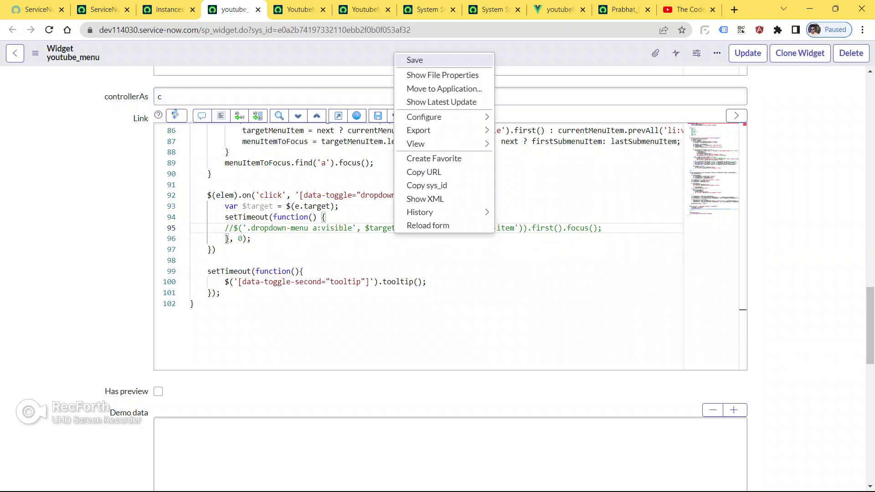
left_click(415, 60)
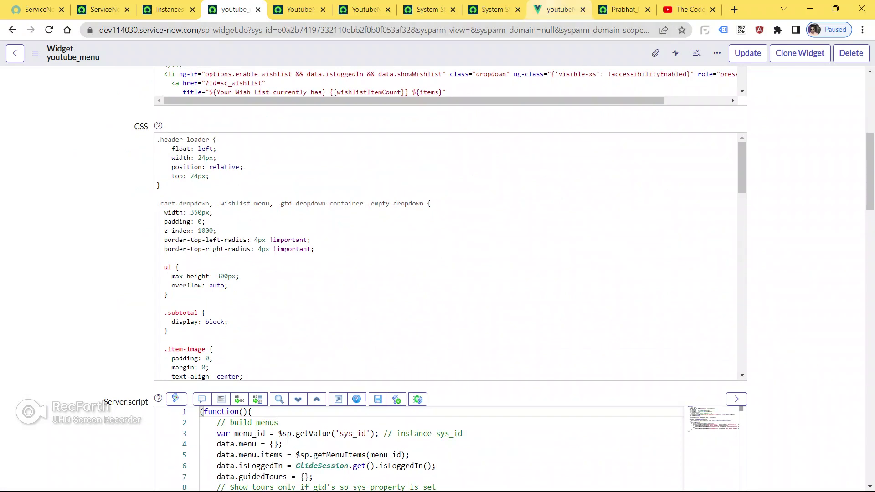
- Return to the youtubesr portal page and reload its address to test the saved widget change
left_click(560, 9)
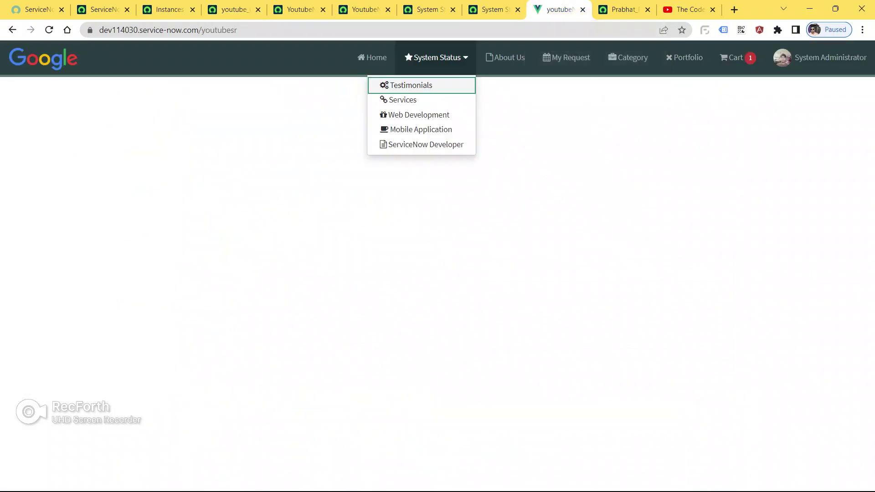
key("ctrl+l")
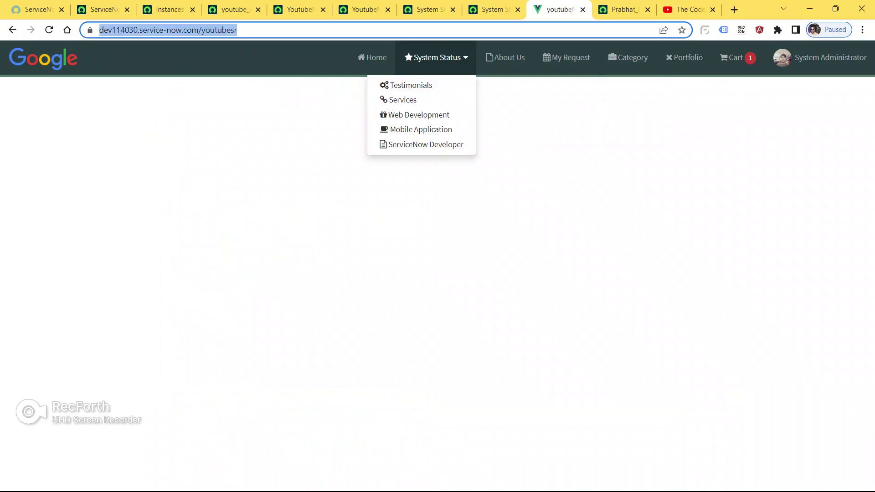